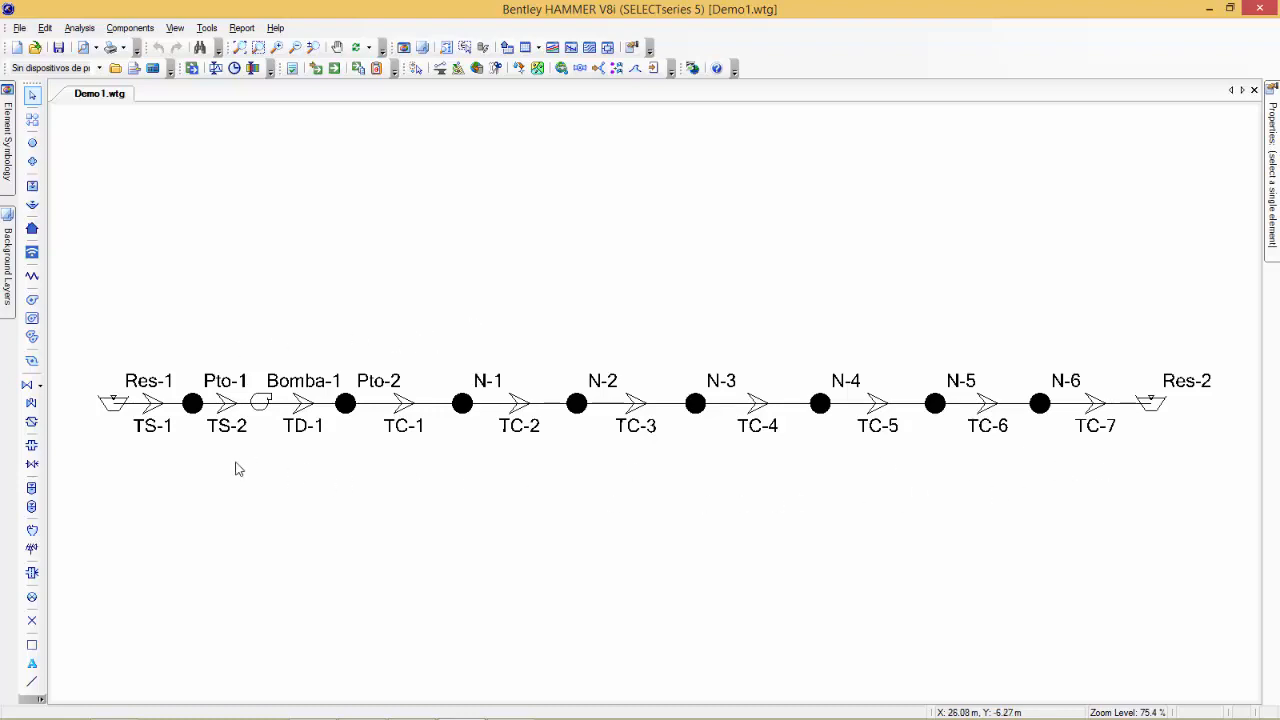
# Point out reservoir Res-1, pump Bomba-1 and reservoir Res-2 in the network by selecting them one after another
pyautogui.click(112, 409)
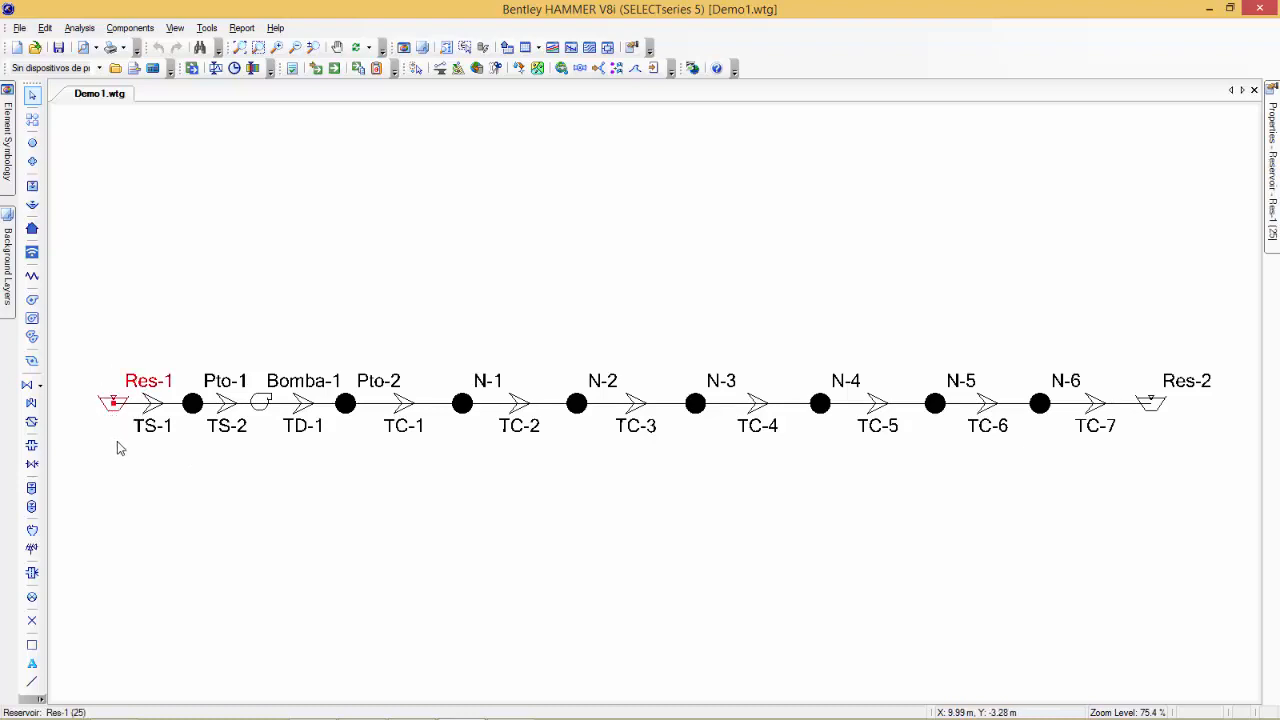
pyautogui.click(262, 404)
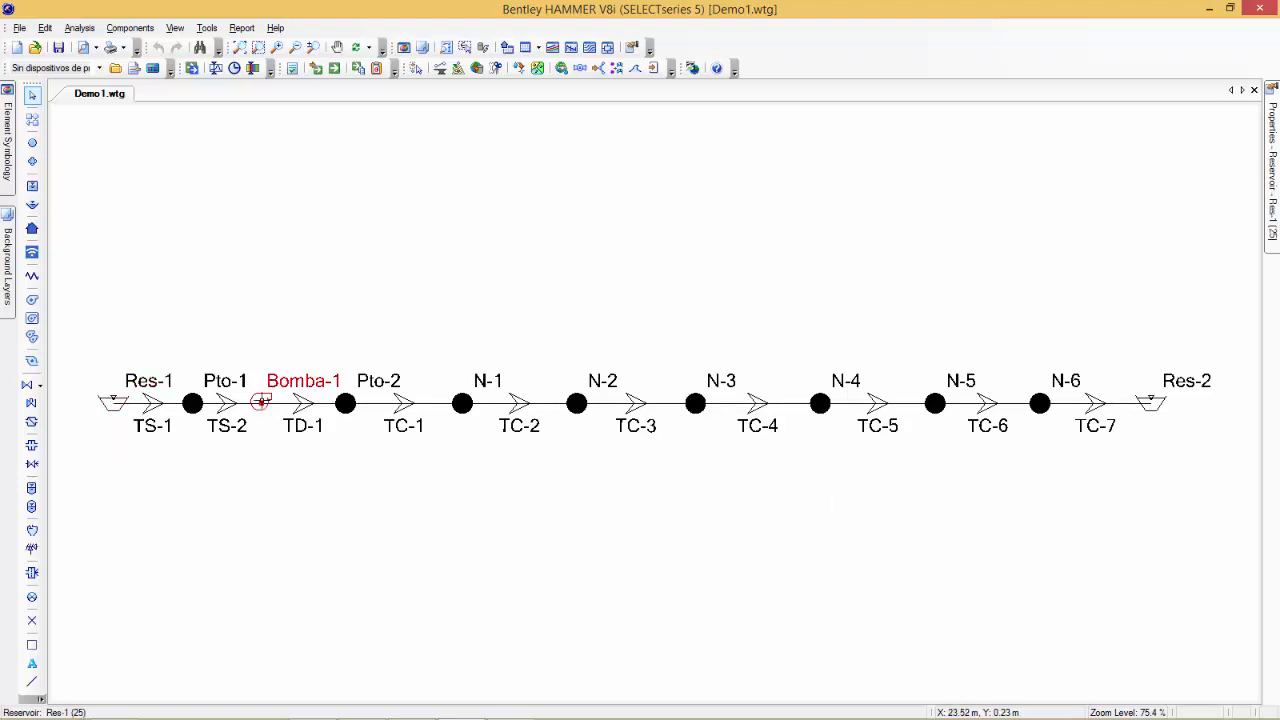
pyautogui.click(1152, 404)
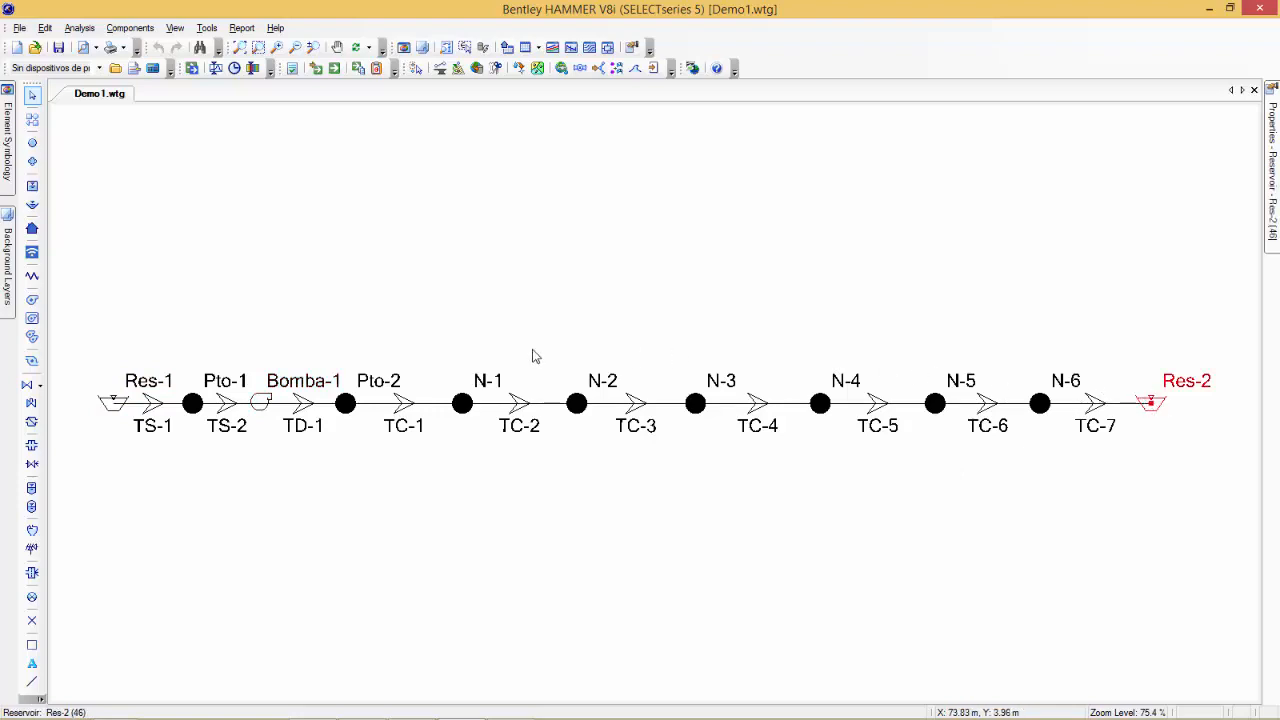
pyautogui.click(260, 405)
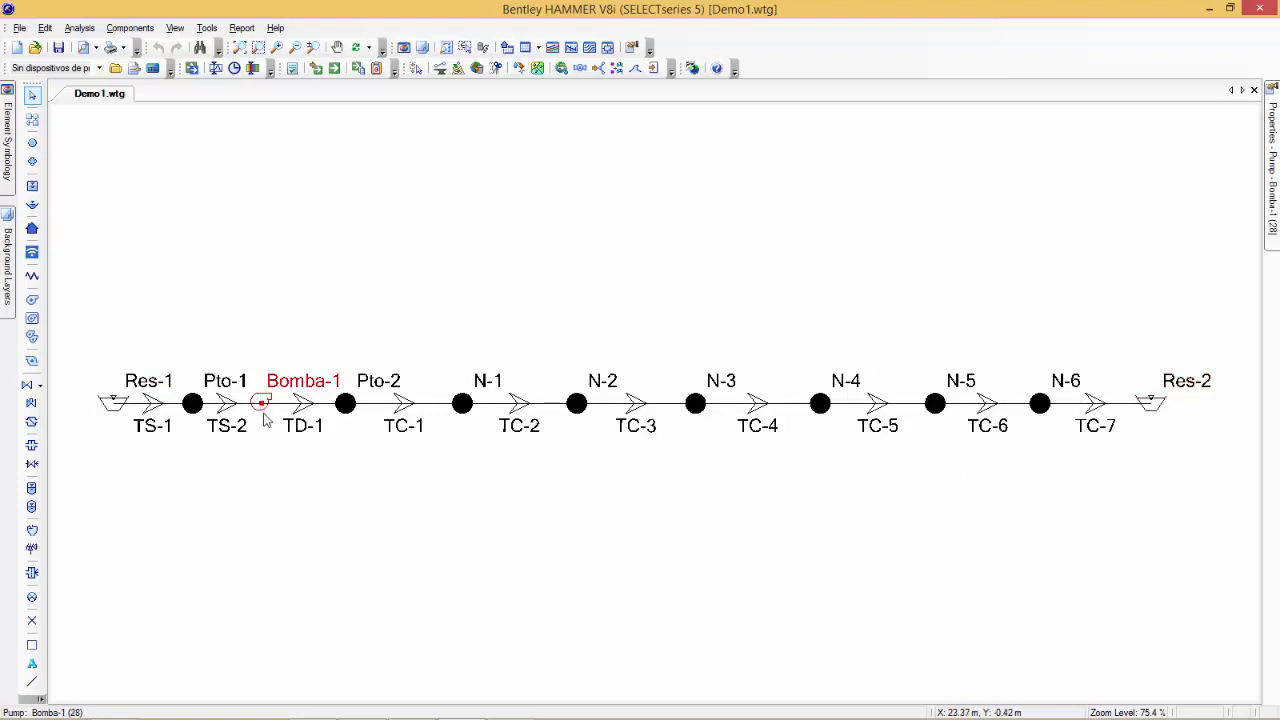
# Show the properties of pipe TC-2, keep the properties pane pinned open, and fit the whole network beside it
pyautogui.doubleClick(522, 405)
pyautogui.click(1229, 88)
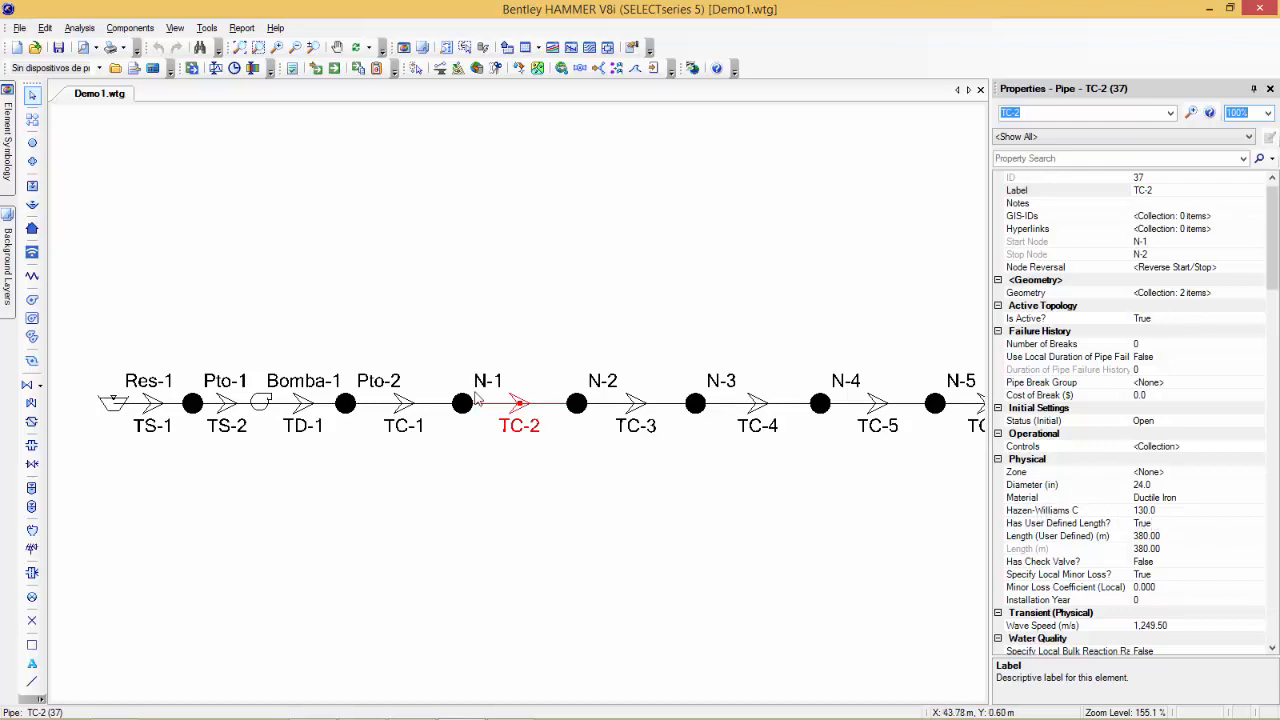
pyautogui.click(480, 314)
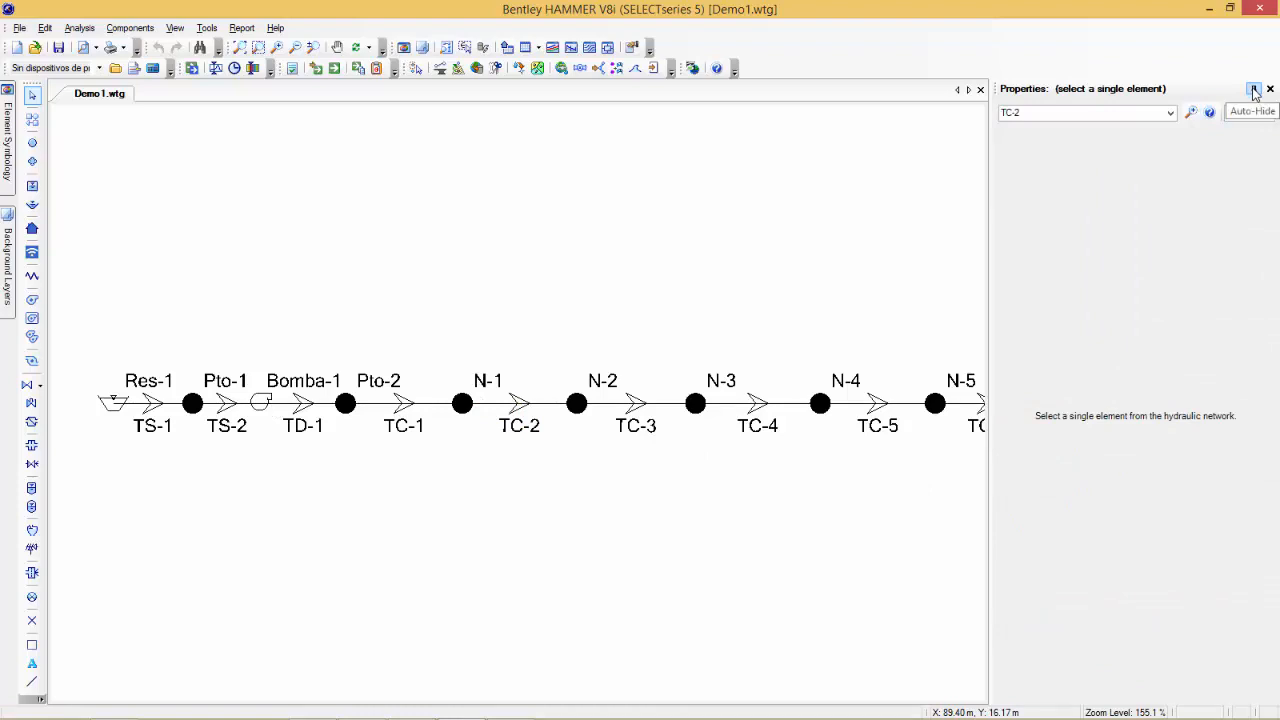
pyautogui.scroll(-1, 730, 237)
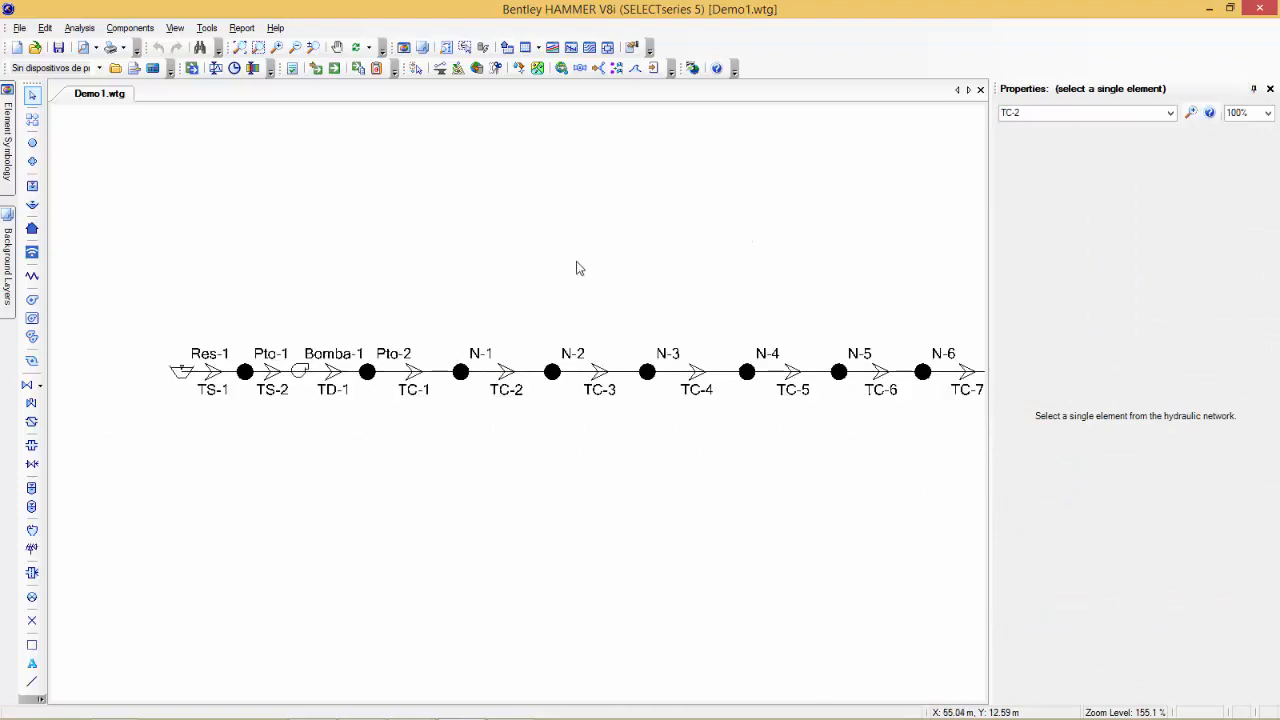
pyautogui.moveTo(651, 277); pyautogui.dragTo(557, 286)
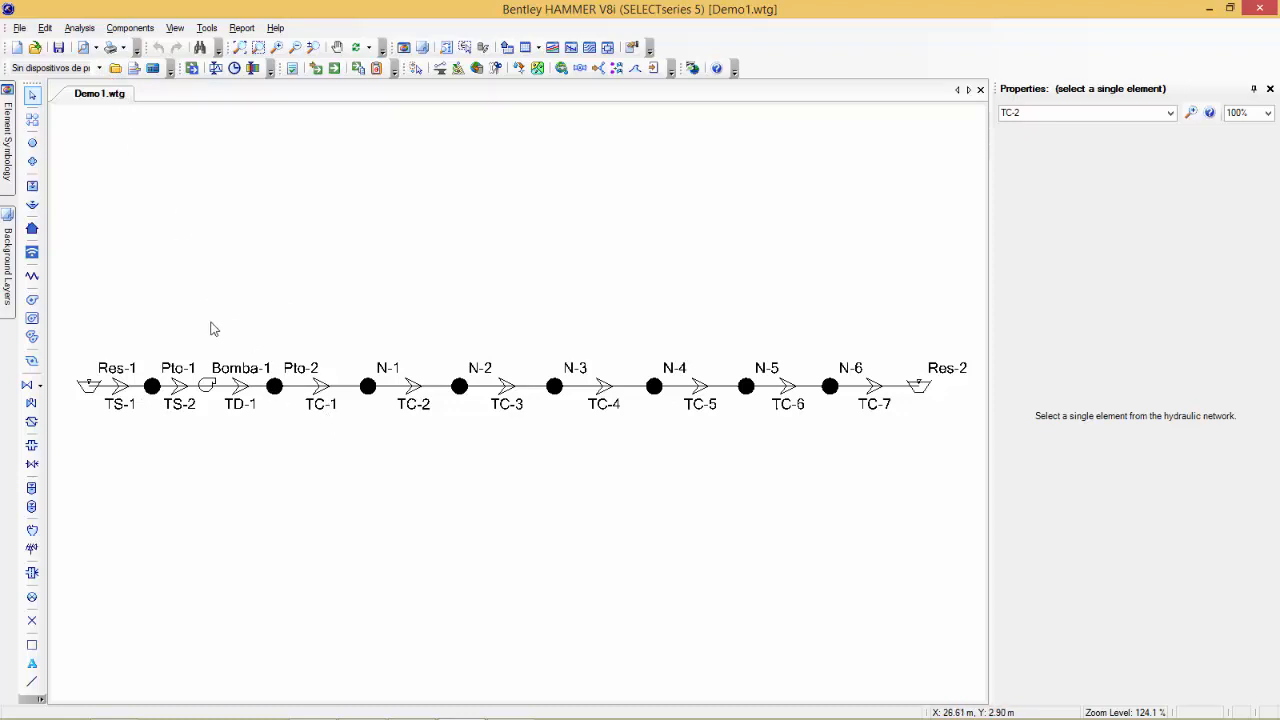
# Open the scenario manager and collapse the child scenarios under "Sin dispositivos de protección"
pyautogui.click(115, 67)
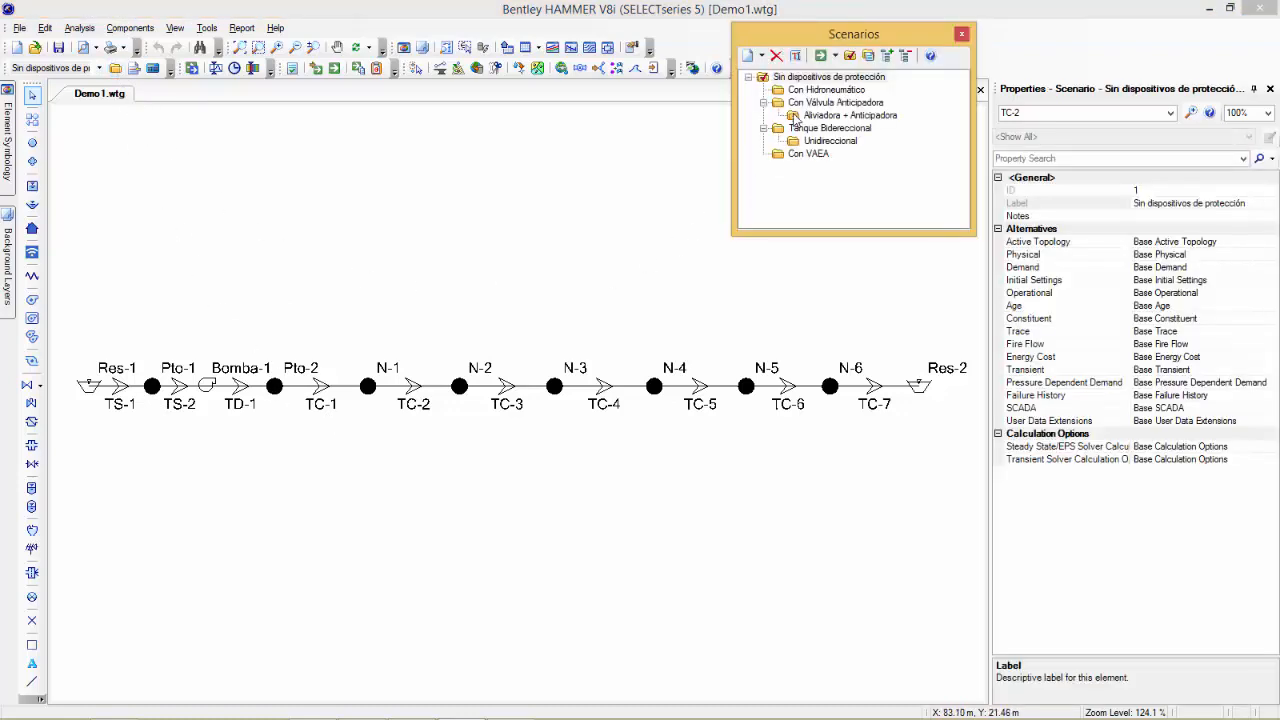
pyautogui.doubleClick(757, 78)
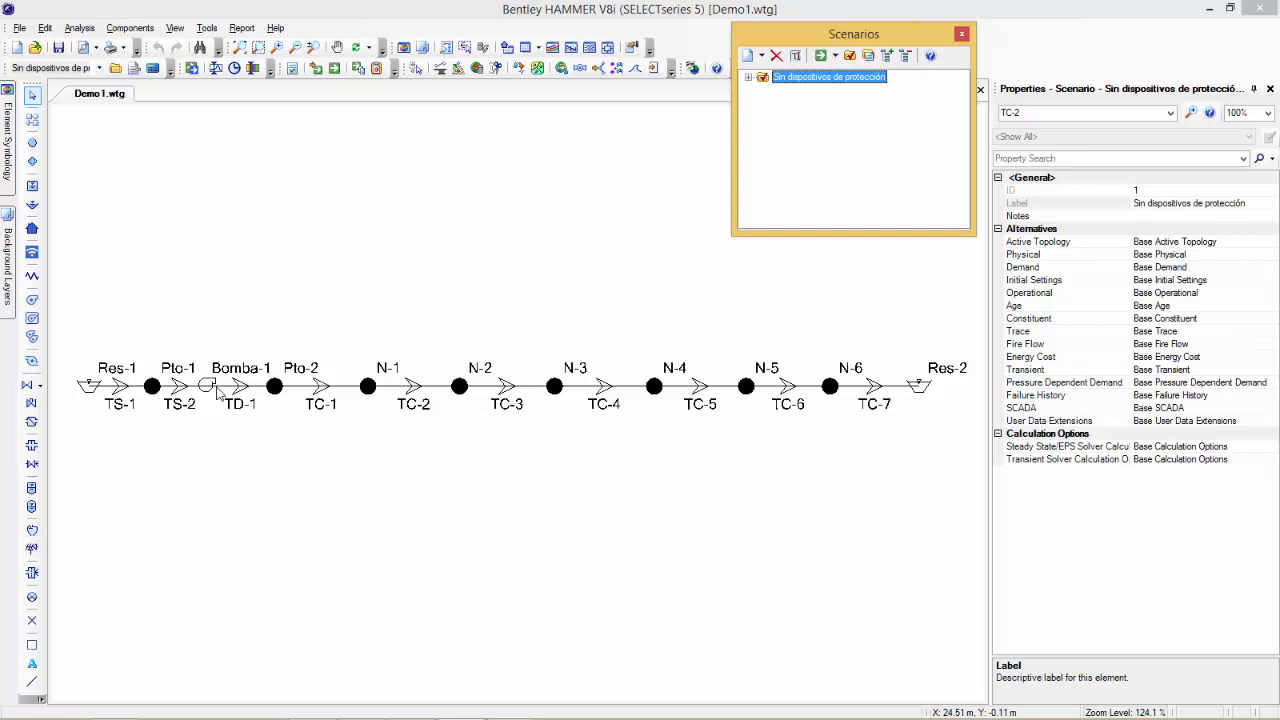
# View the "Transmision - Principal" profile's elevation and hydraulic grade lines, then close the profile and the profile manager
pyautogui.click(569, 50)
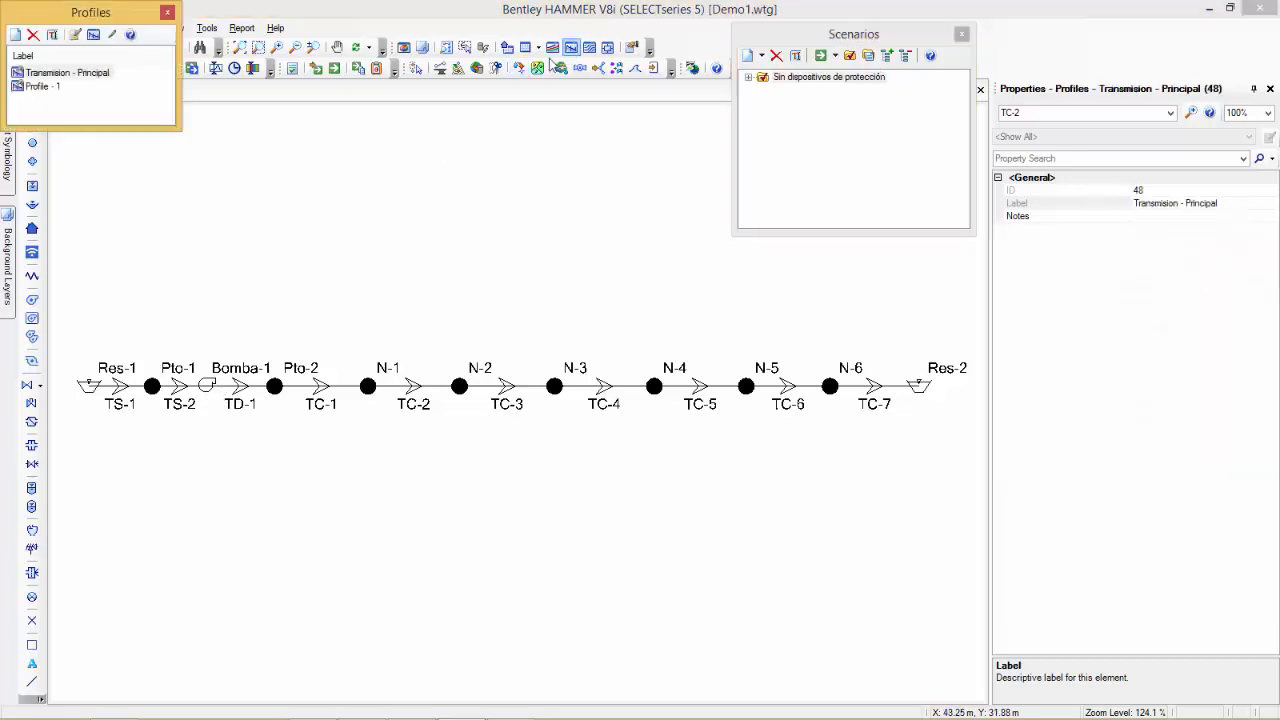
pyautogui.doubleClick(33, 76)
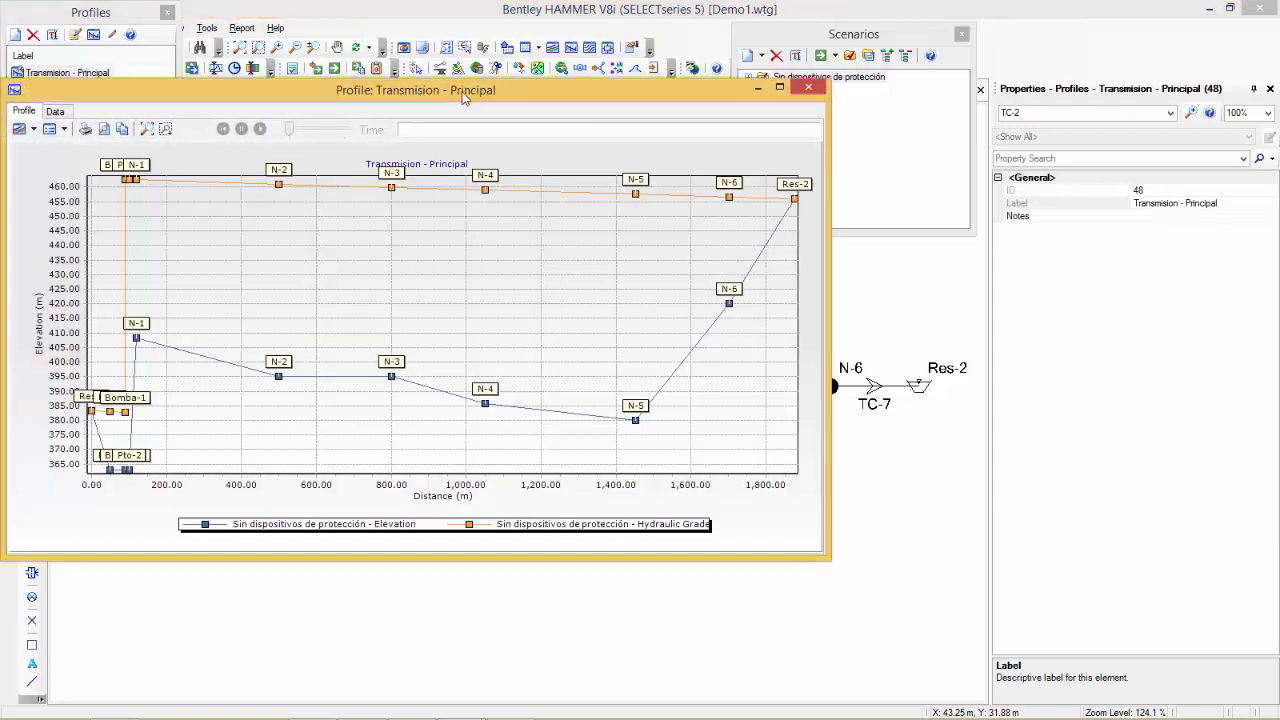
pyautogui.moveTo(463, 97); pyautogui.dragTo(618, 99)
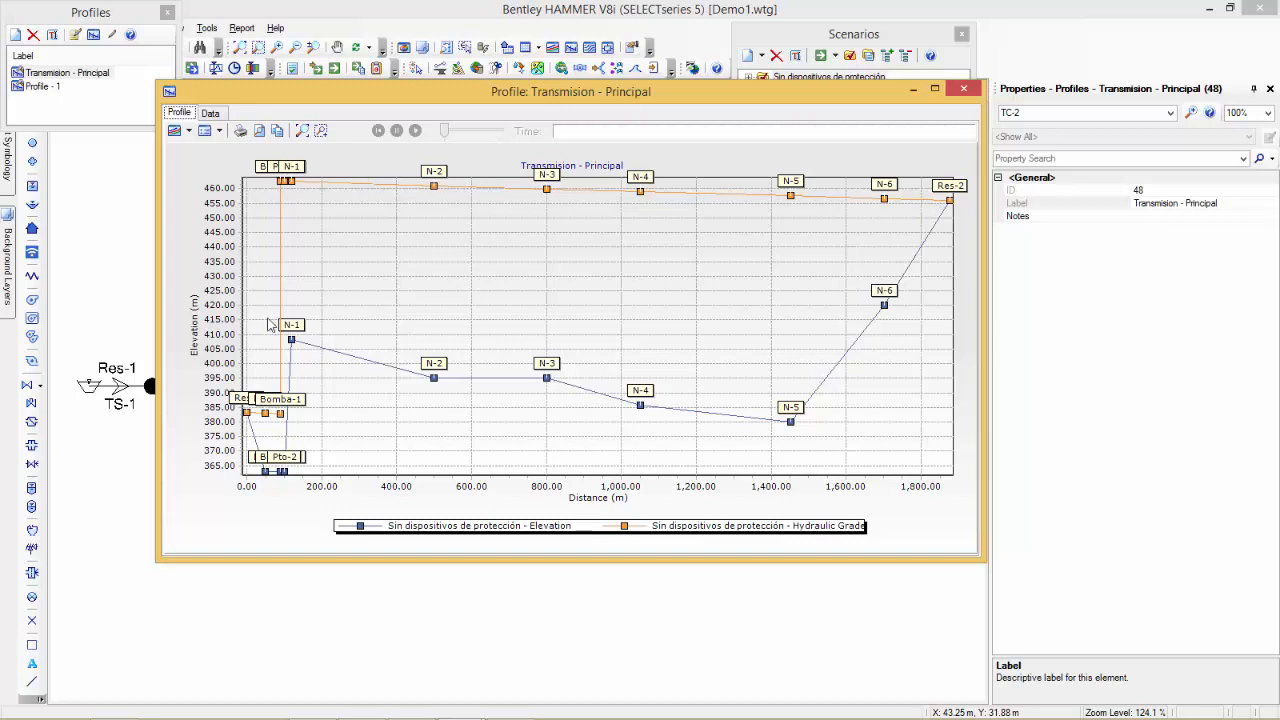
pyautogui.click(963, 88)
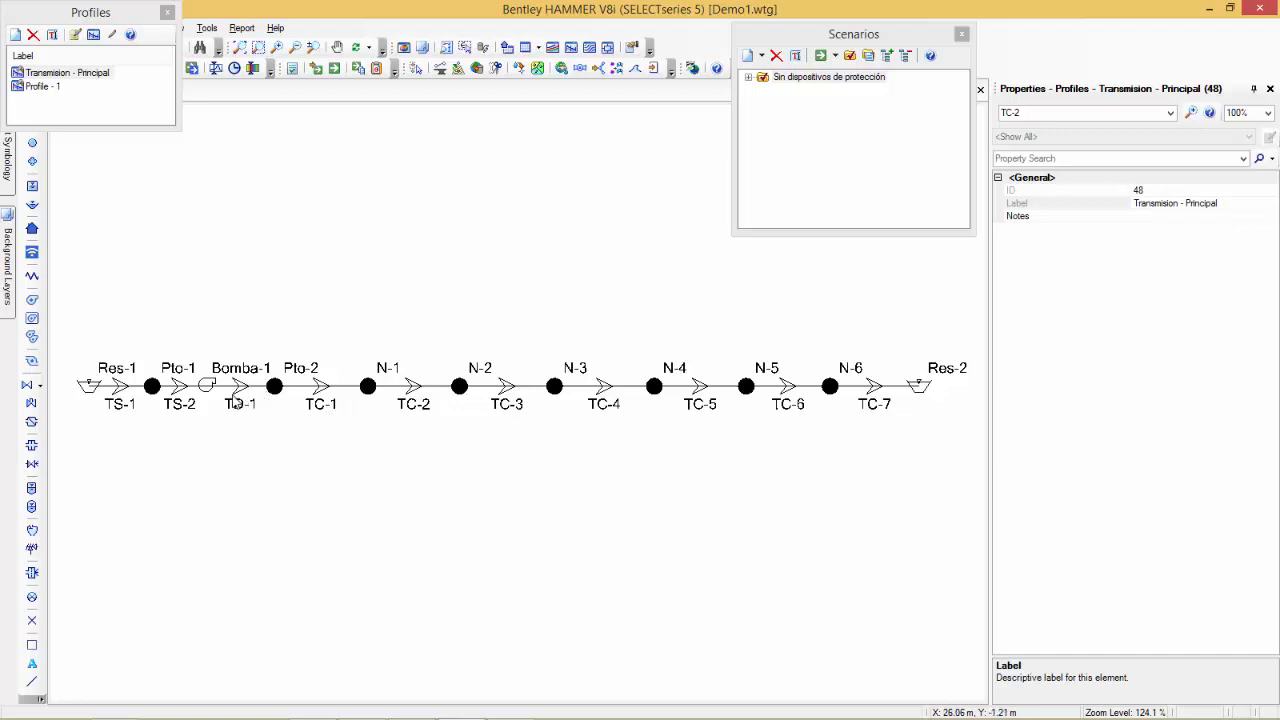
pyautogui.click(168, 15)
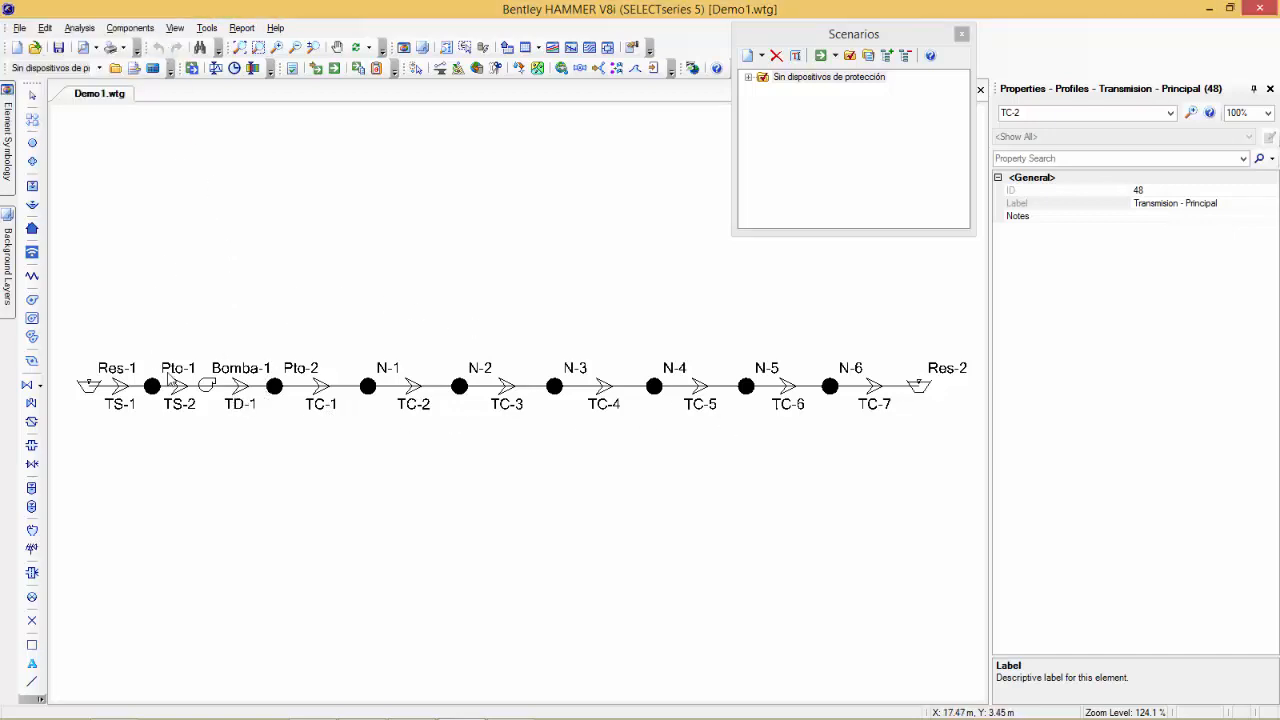
# Examine pump Bomba-1's design data and transient settings, including its transient pump type and shutdown delay, then deselect it
pyautogui.click(207, 387)
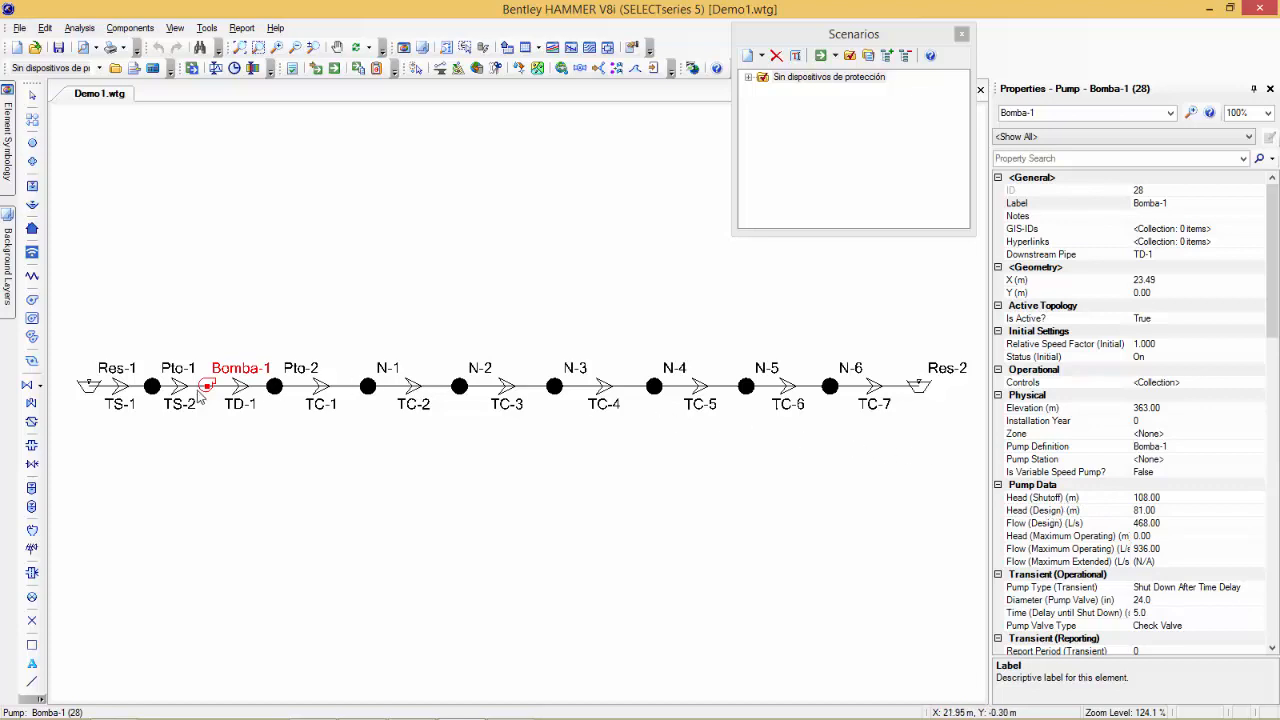
pyautogui.moveTo(1272, 264)
pyautogui.mouseDown()
pyautogui.moveTo(1272, 364)
pyautogui.moveTo(1272, 280)
pyautogui.mouseUp()
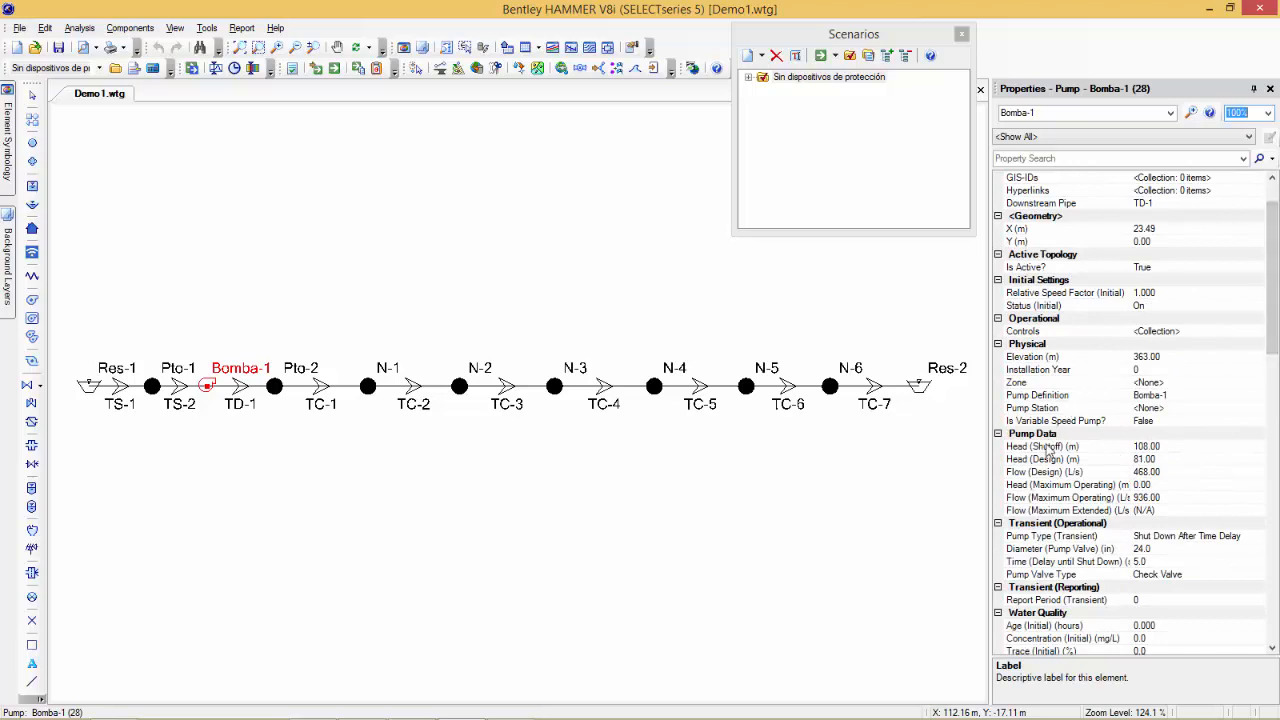
pyautogui.click(1070, 561)
pyautogui.click(1100, 537)
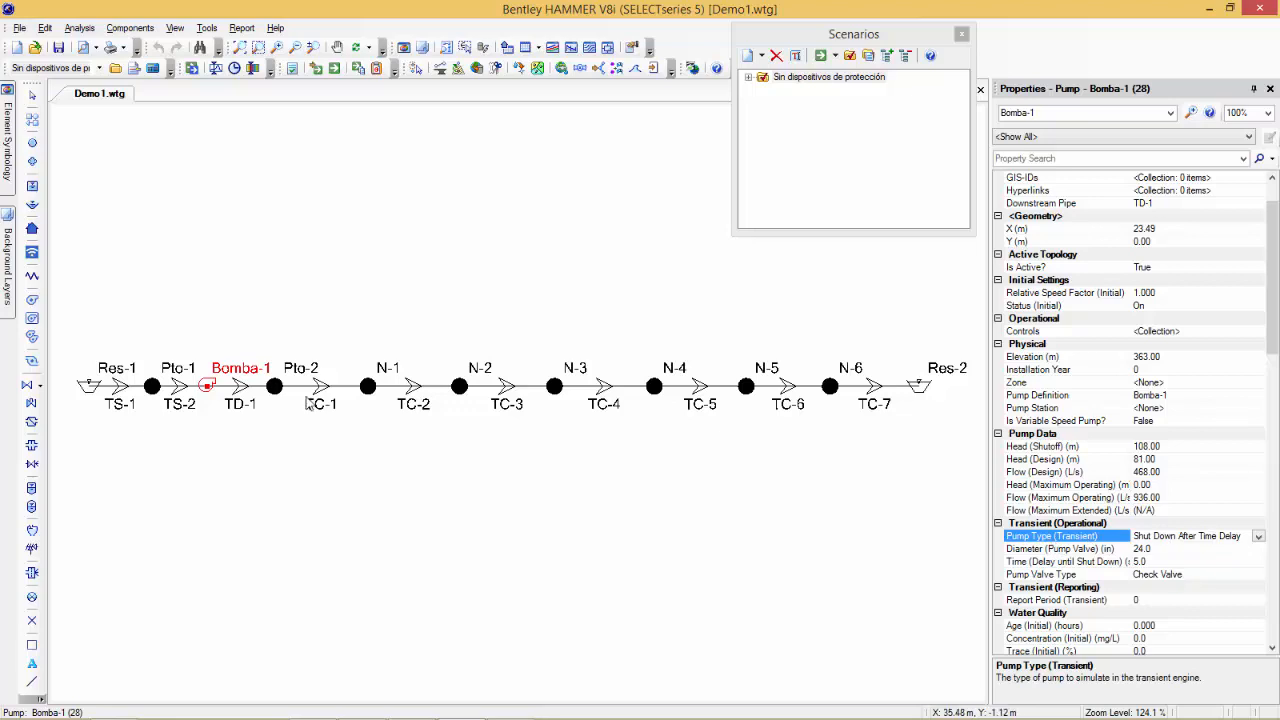
pyautogui.click(245, 290)
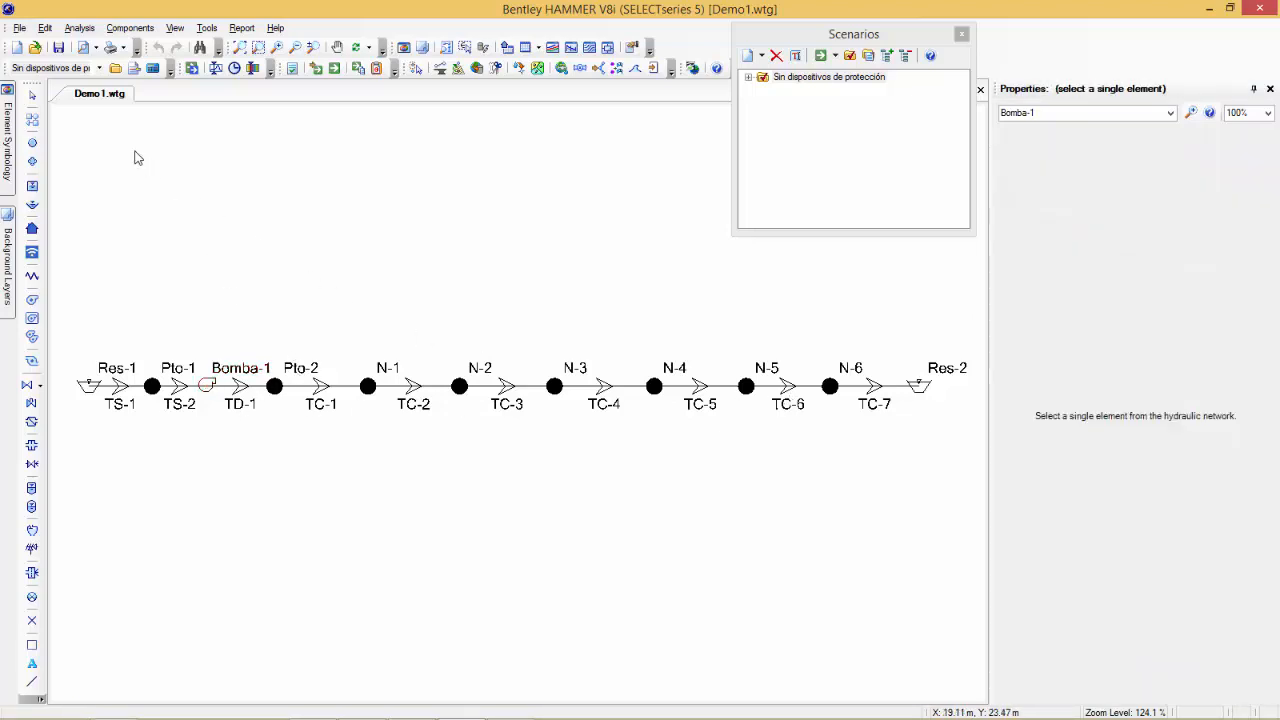
# Review the base calculation options of the steady state and transient solvers, including the transient run duration
pyautogui.click(151, 70)
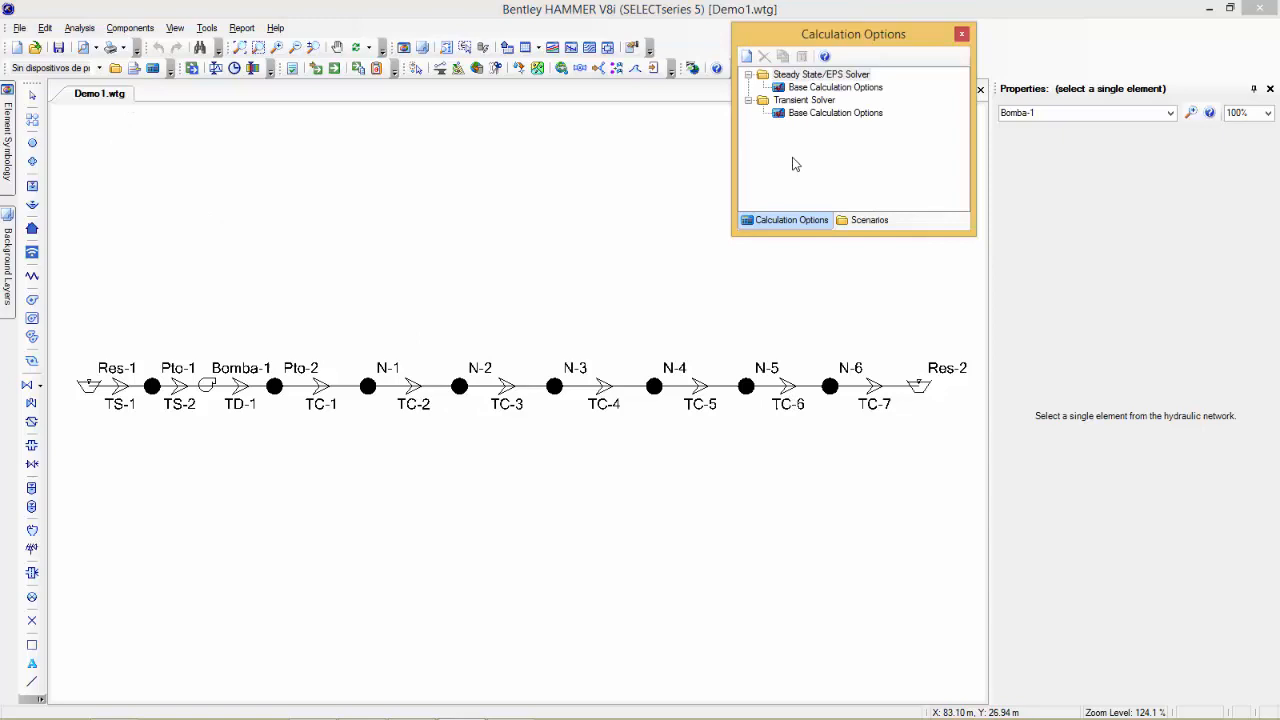
pyautogui.click(779, 89)
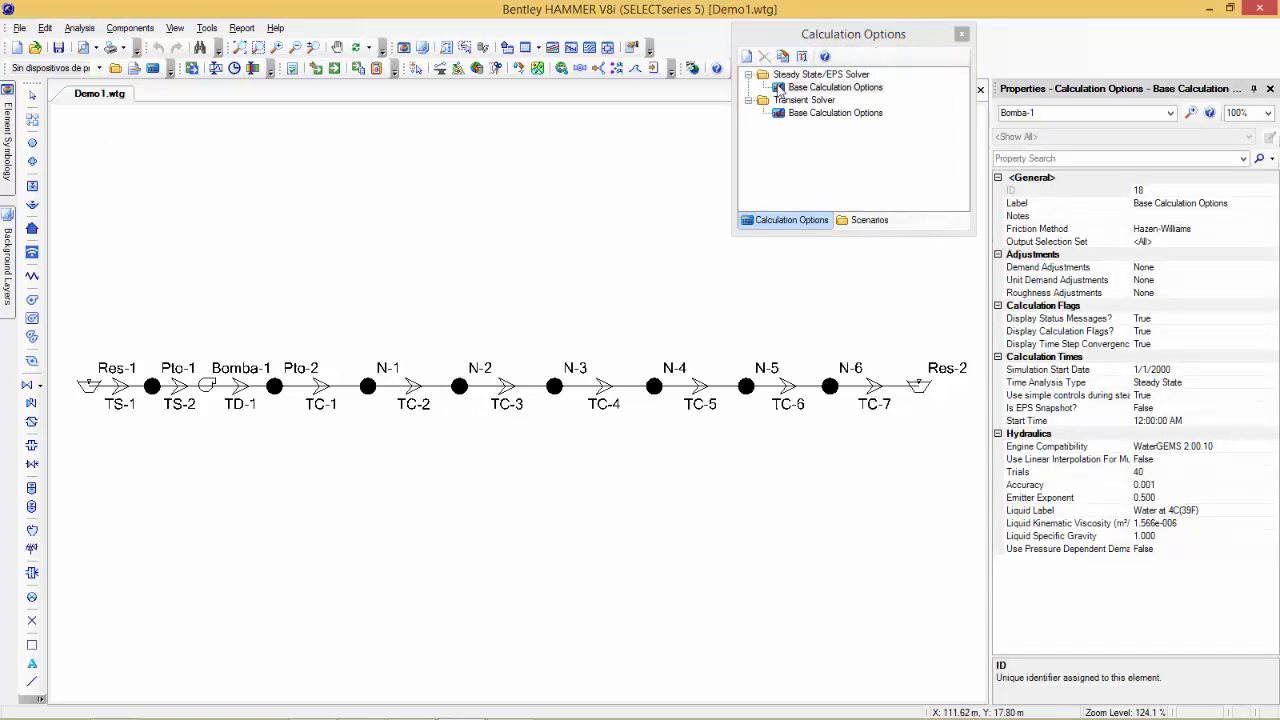
pyautogui.click(781, 116)
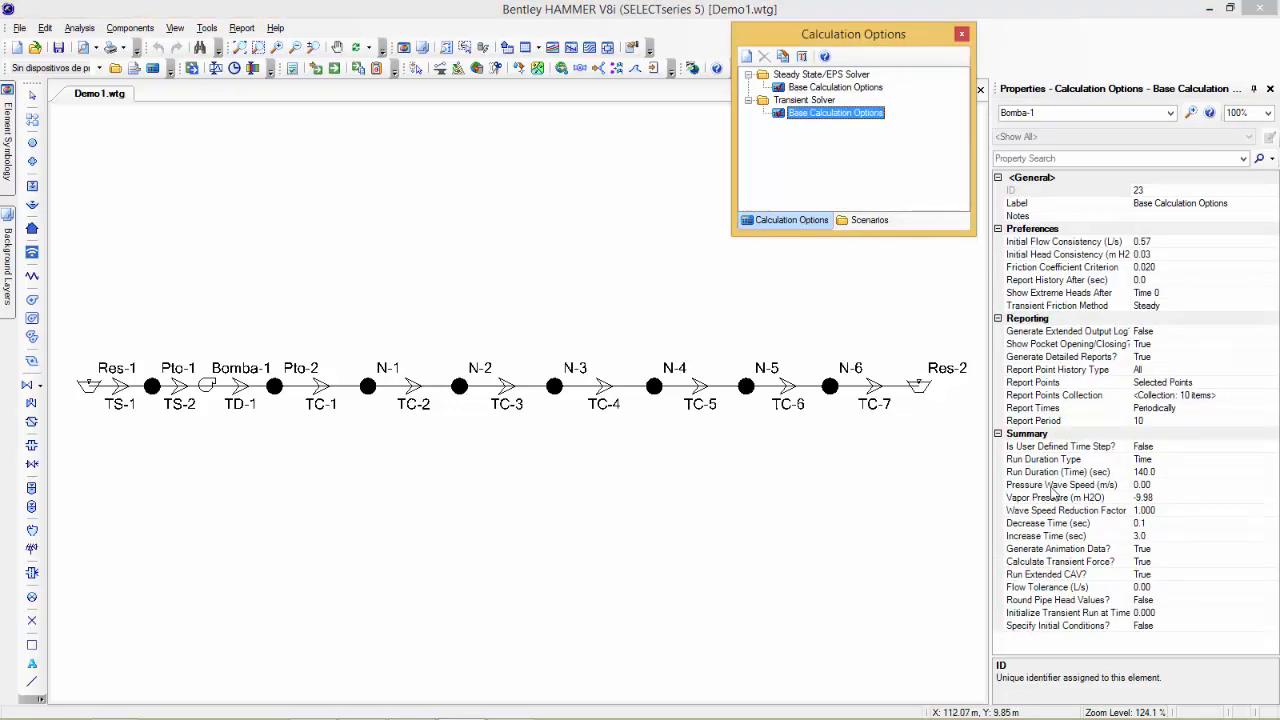
pyautogui.click(1055, 472)
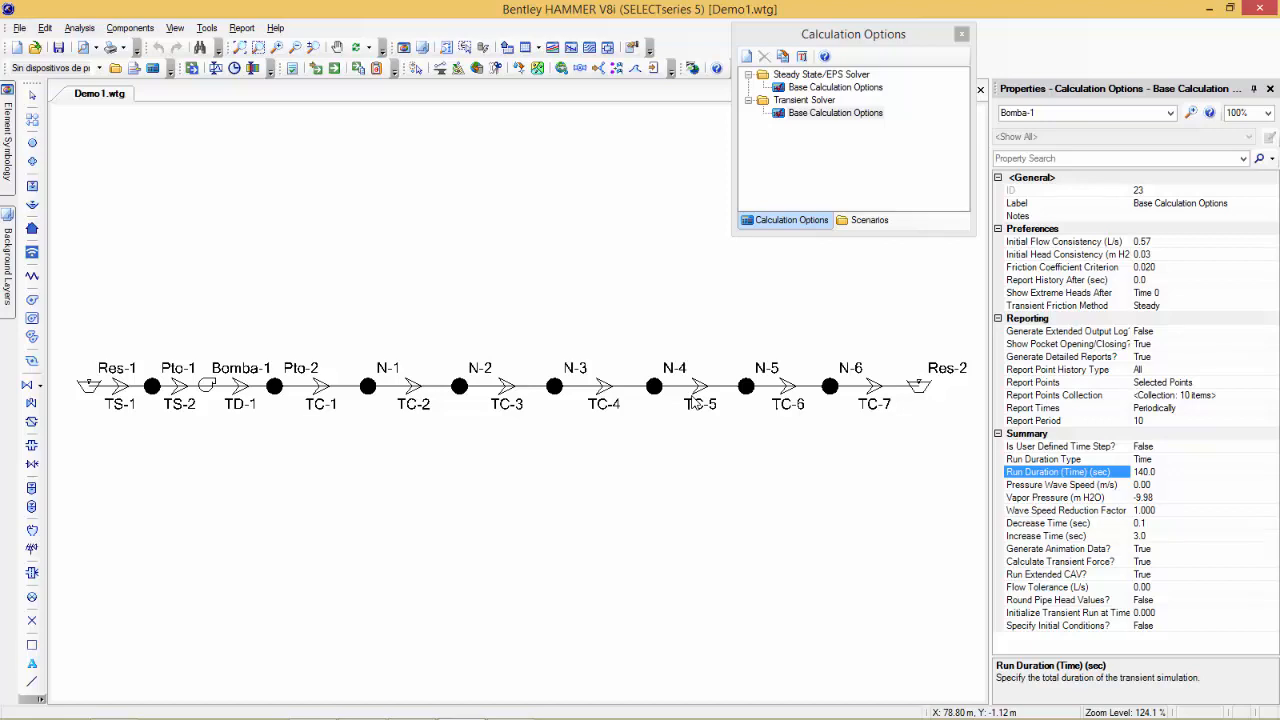
pyautogui.click(475, 233)
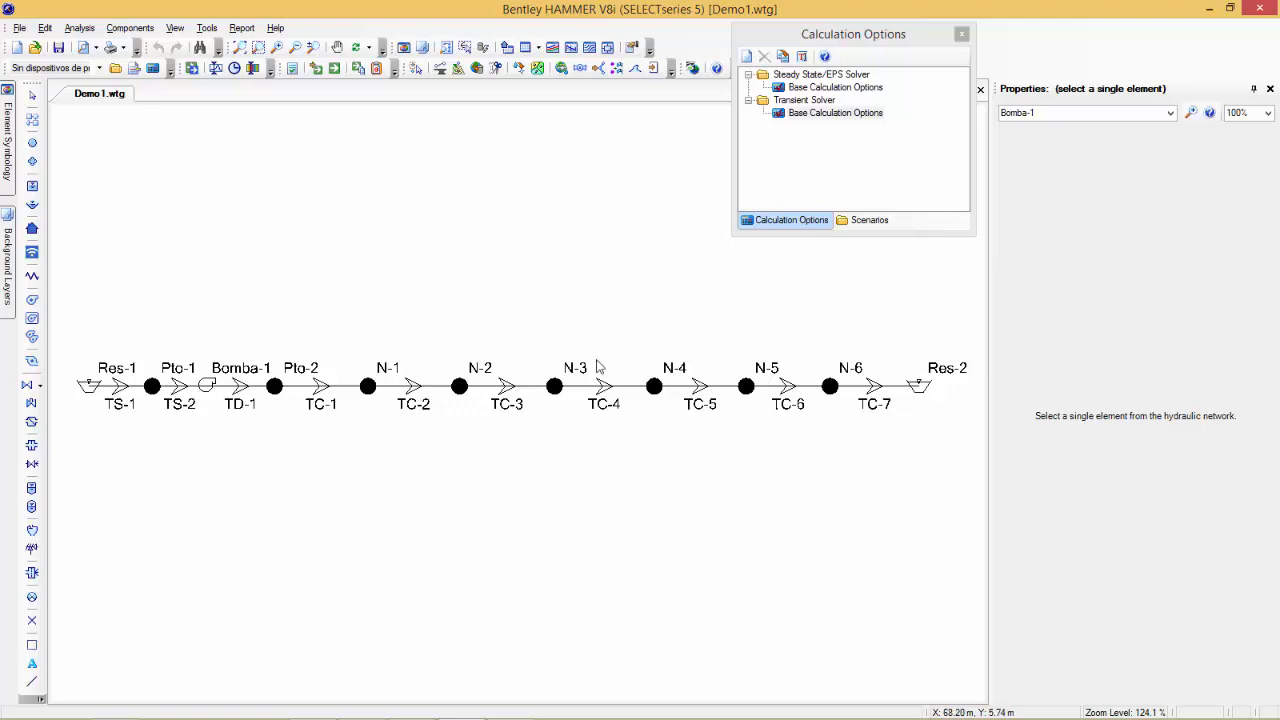
# Filter the properties of pipe TC-4 by "wa" and examine its wave speed
pyautogui.click(600, 390)
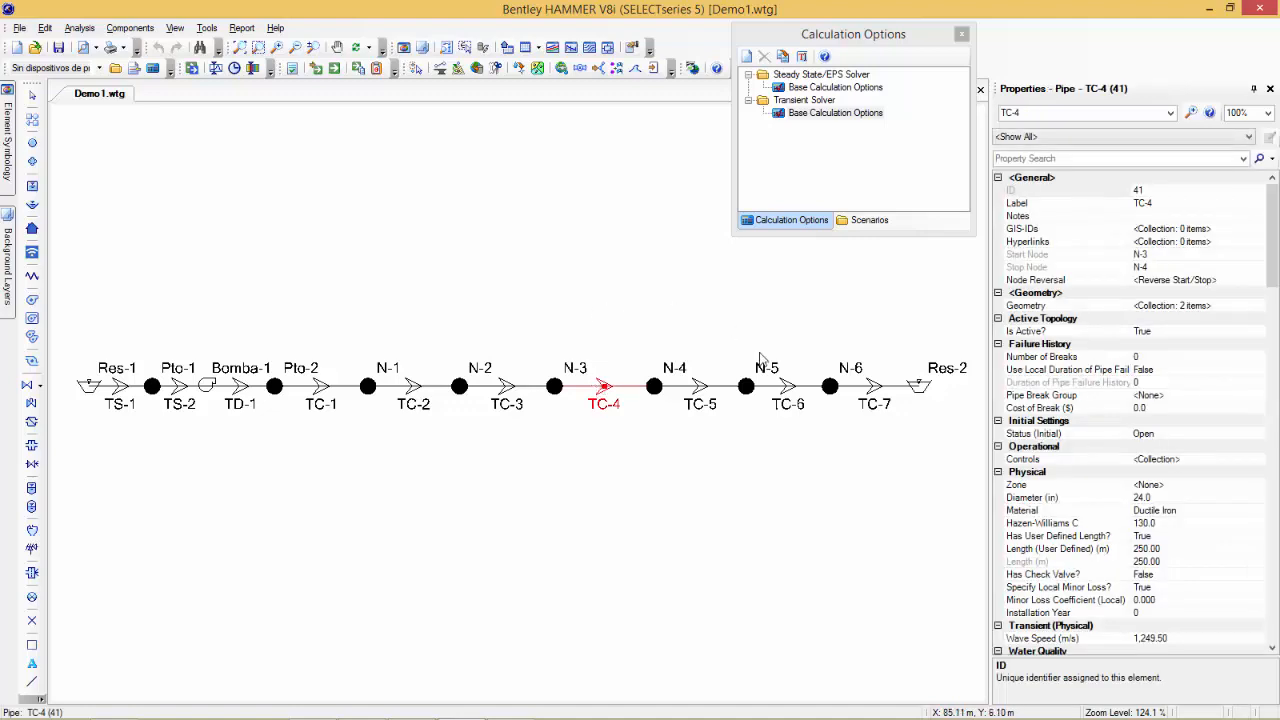
pyautogui.click(1029, 158)
pyautogui.write('wa')
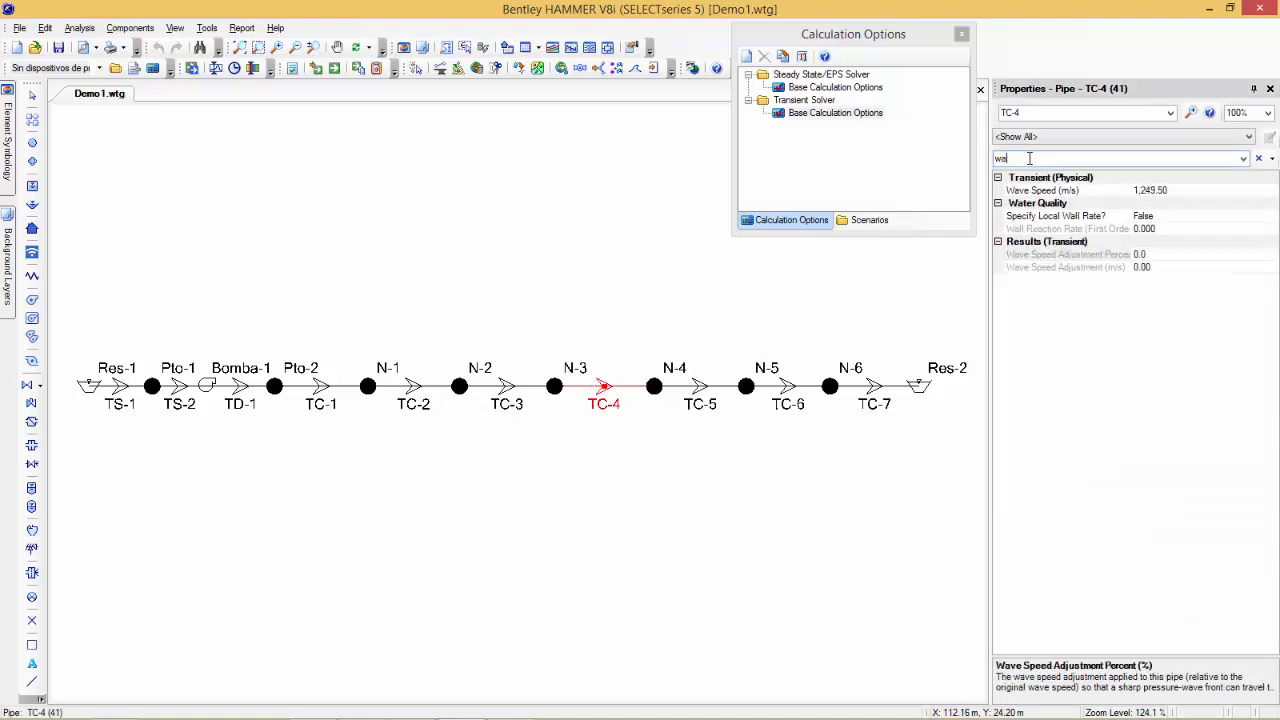
pyautogui.click(1050, 192)
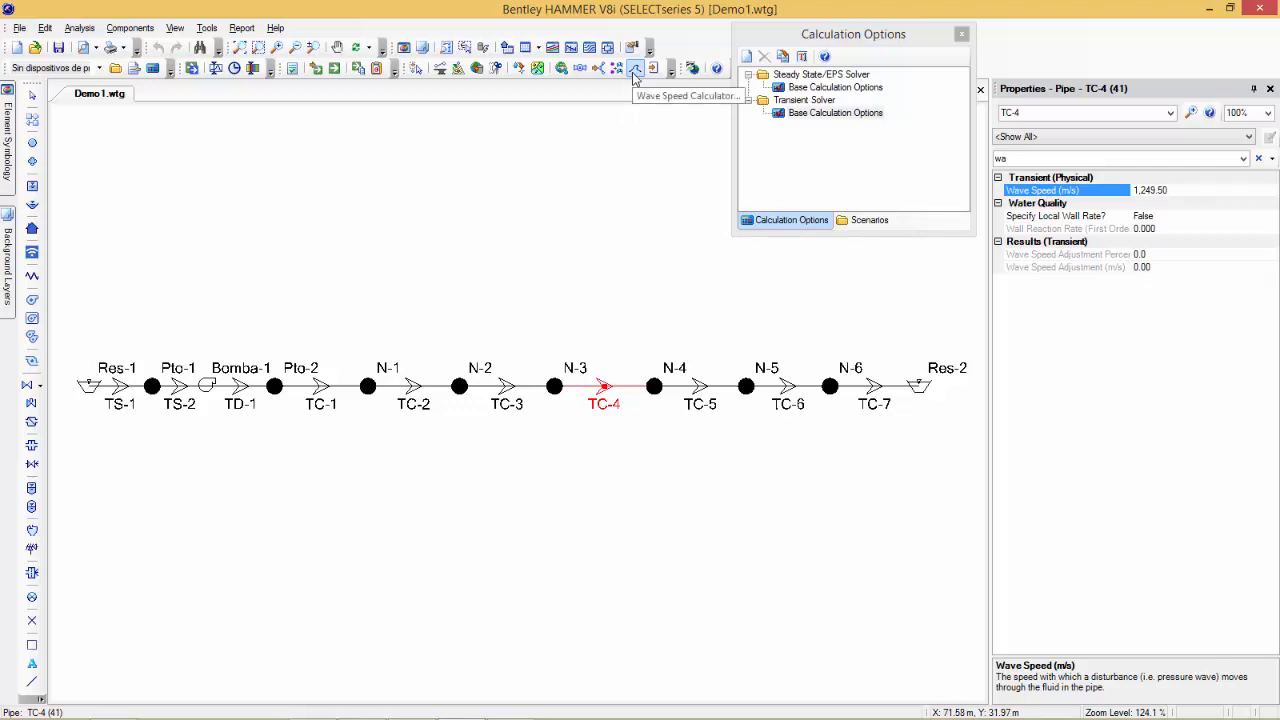
# Review the Wave Speed Calculator's wall thickness and pipeline support options without applying anything, then close it and the calculation options
pyautogui.click(207, 28)
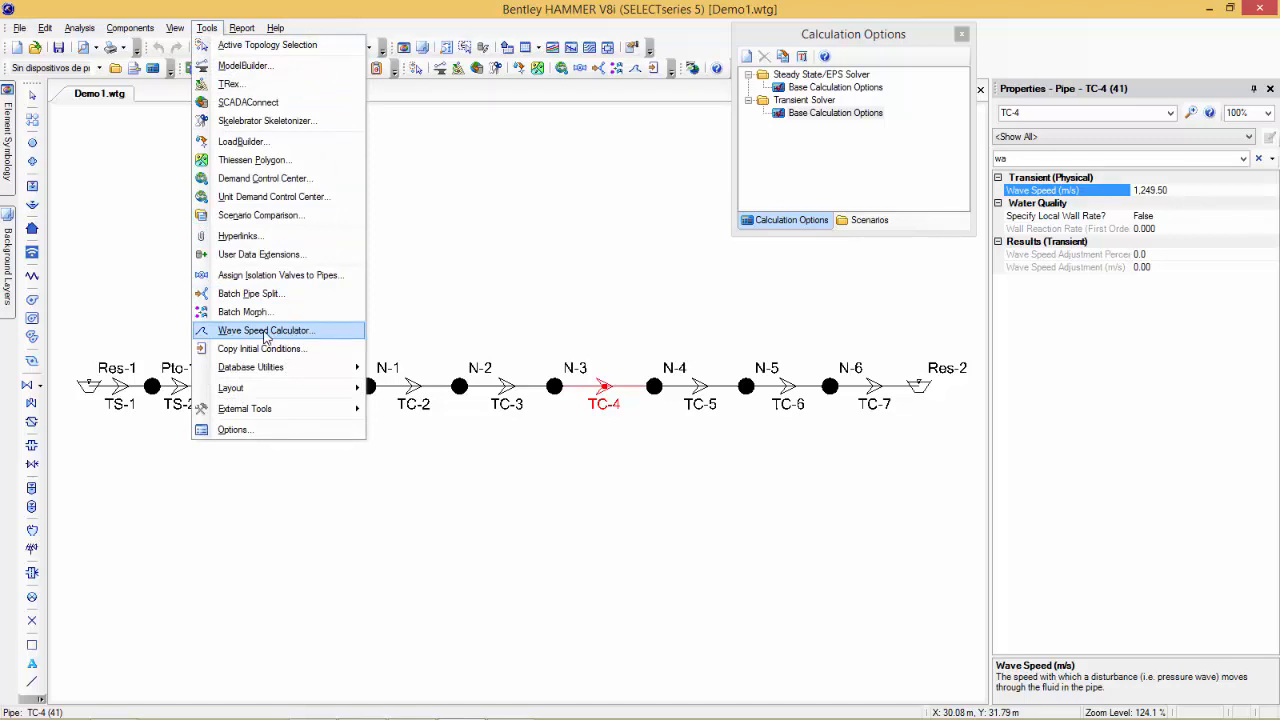
pyautogui.click(265, 333)
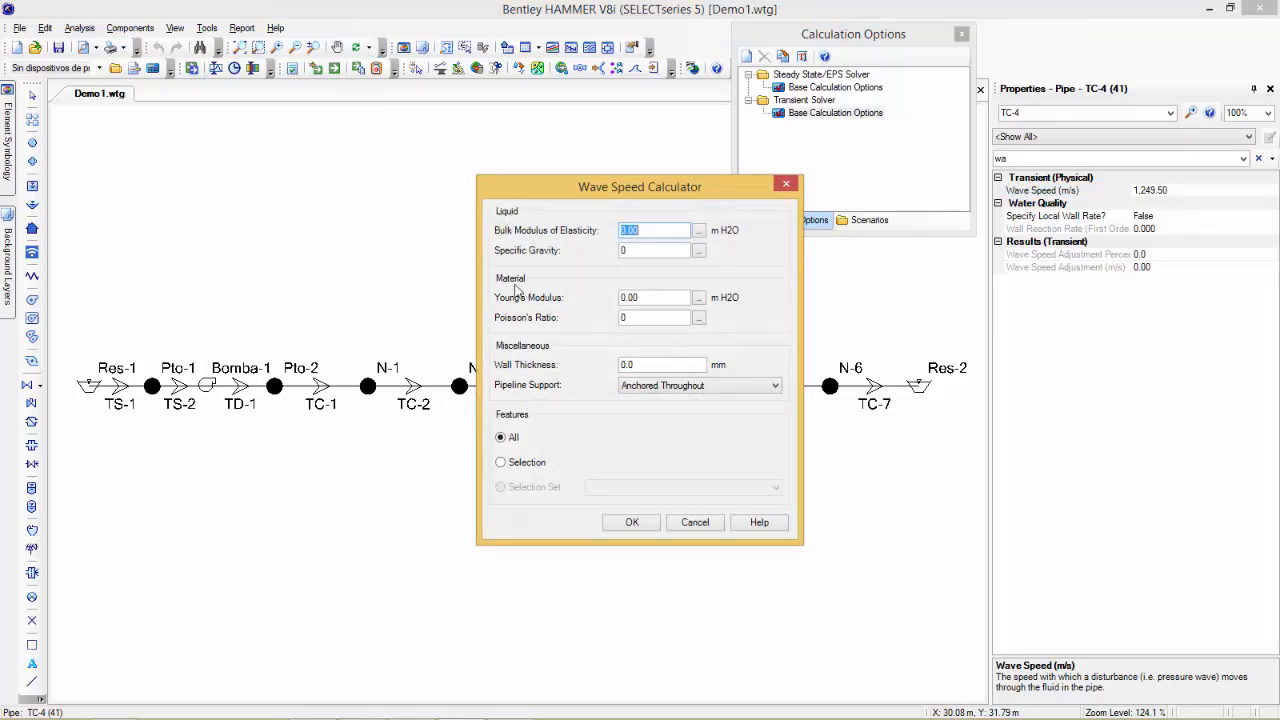
pyautogui.click(637, 365)
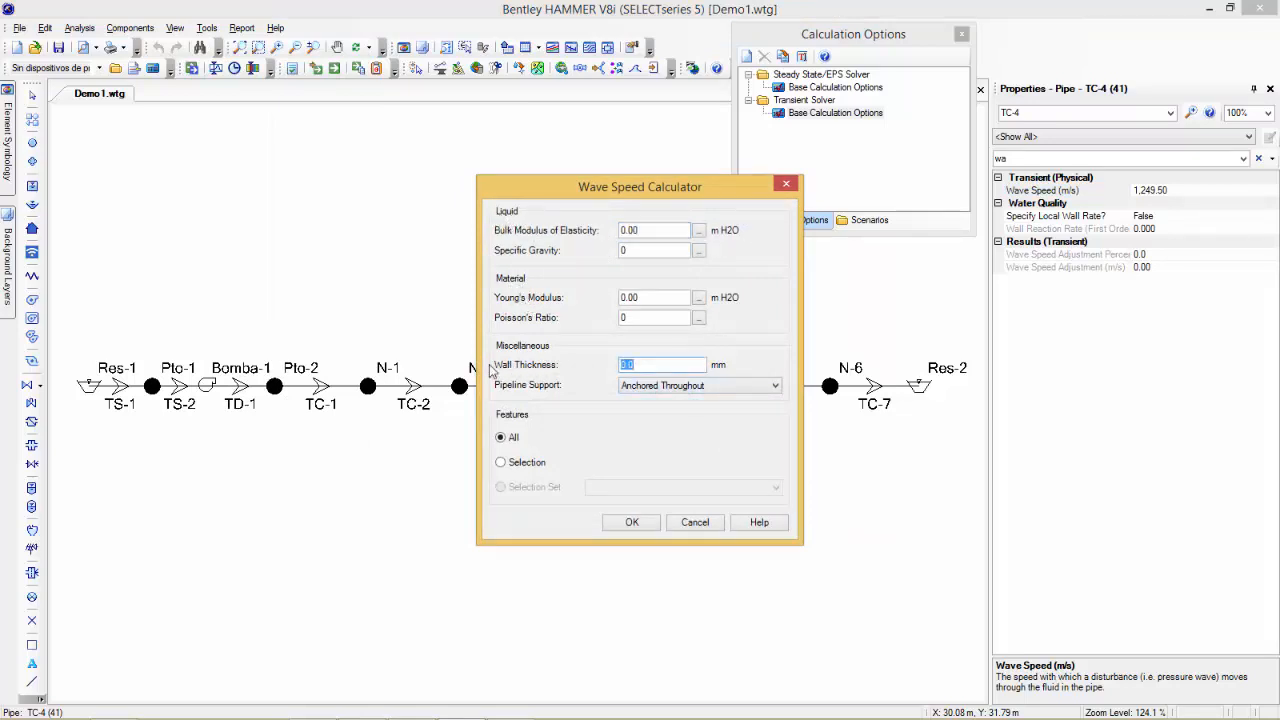
pyautogui.click(769, 387)
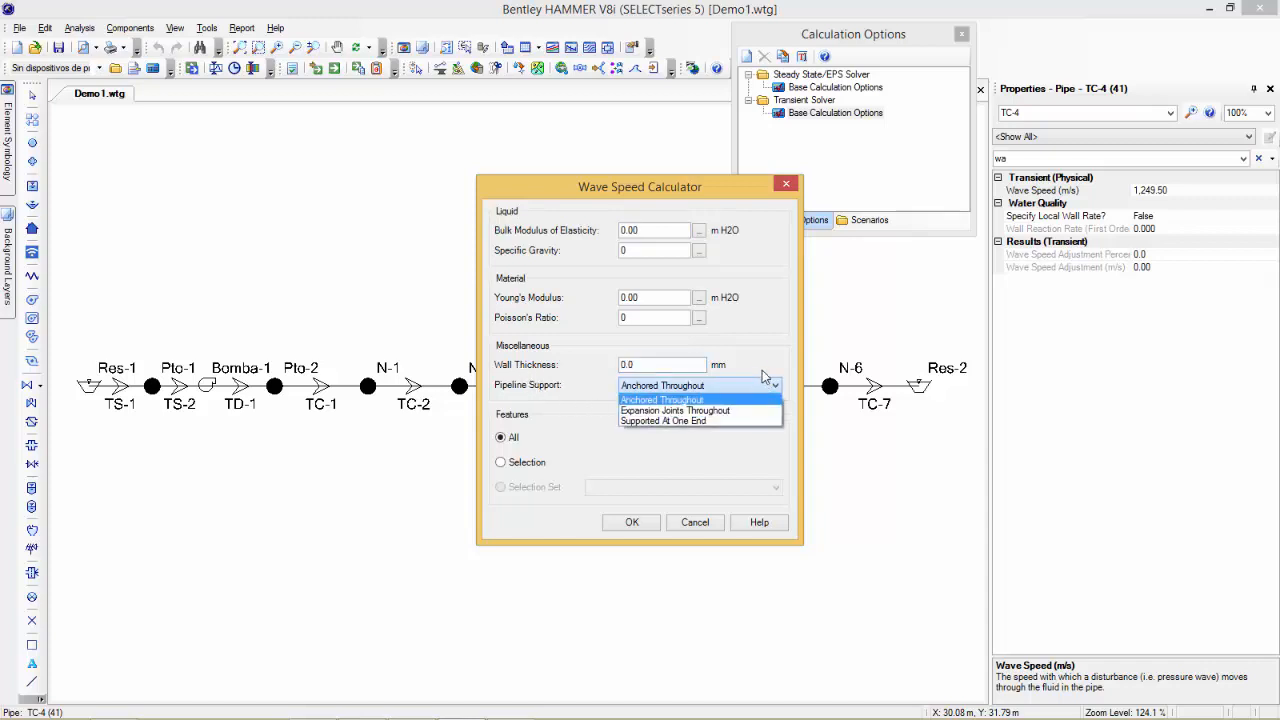
pyautogui.click(762, 370)
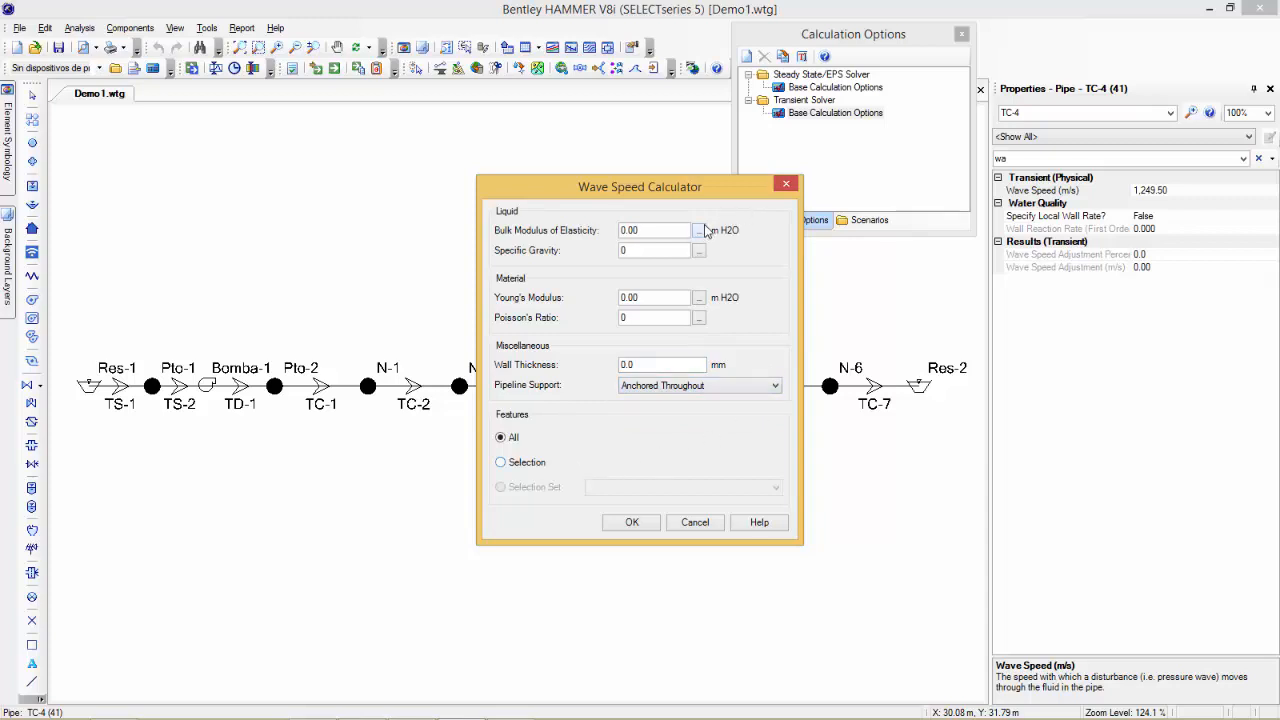
pyautogui.click(786, 184)
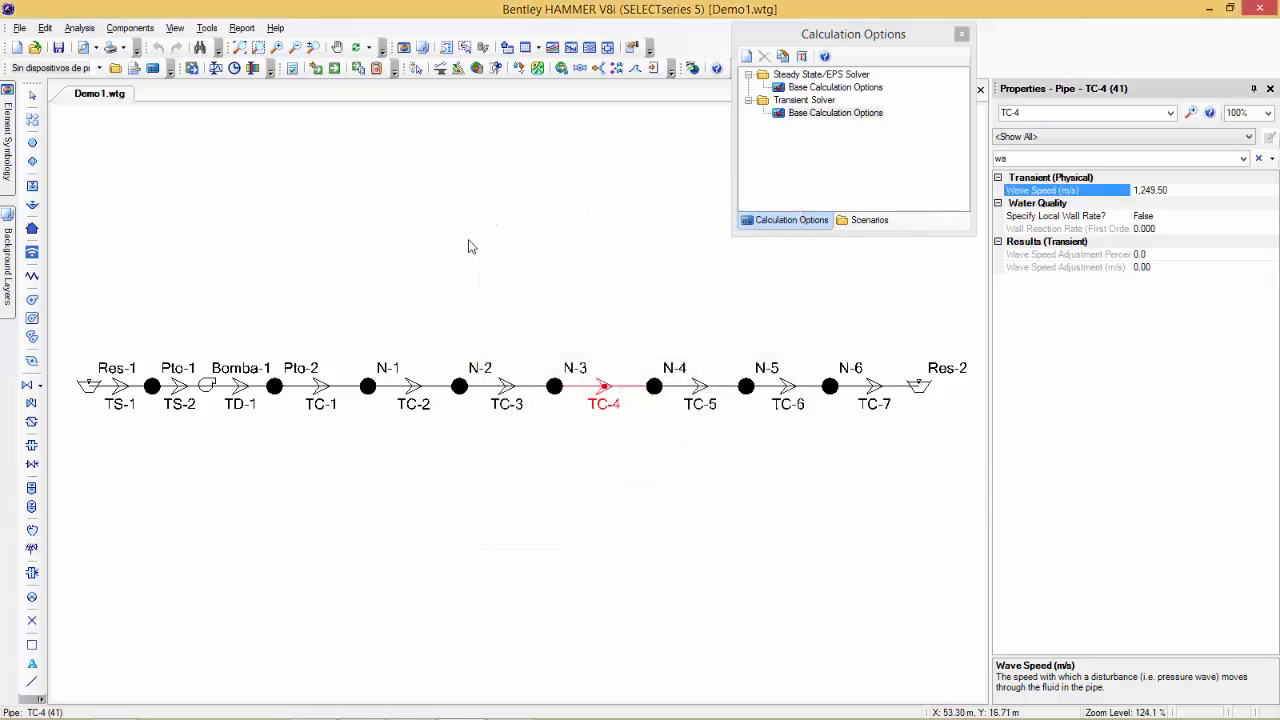
pyautogui.click(443, 217)
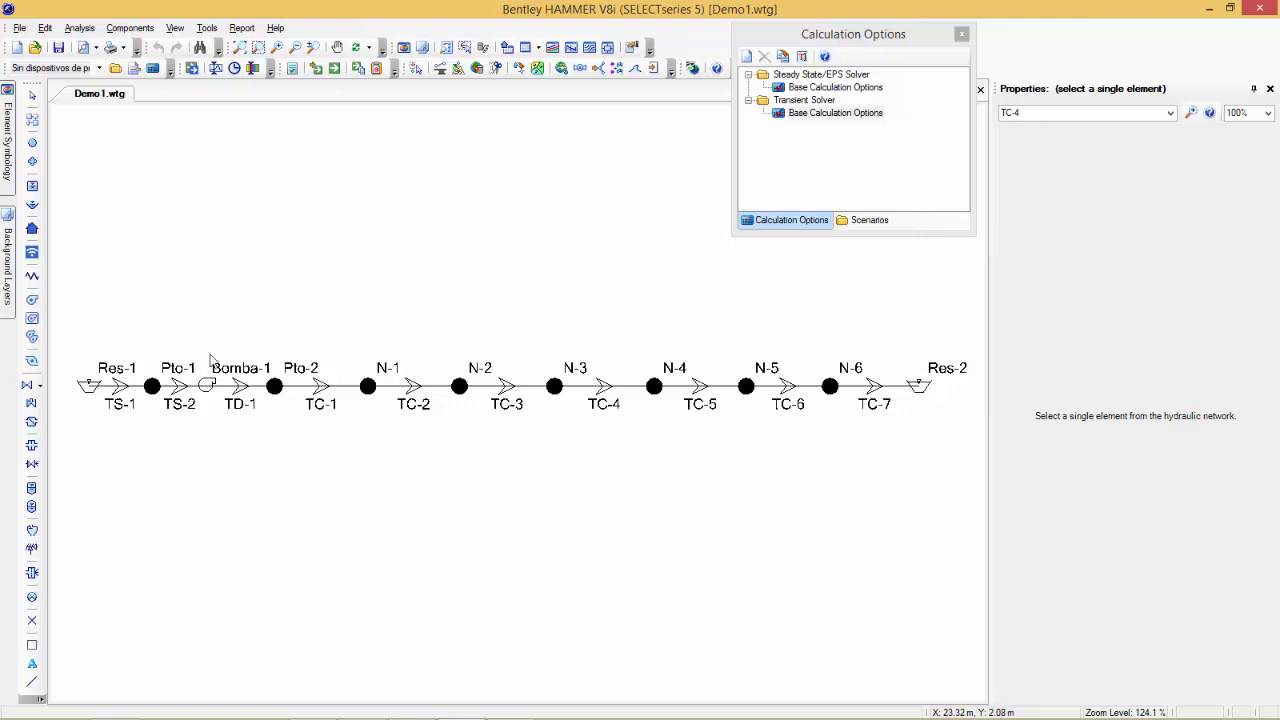
pyautogui.click(965, 37)
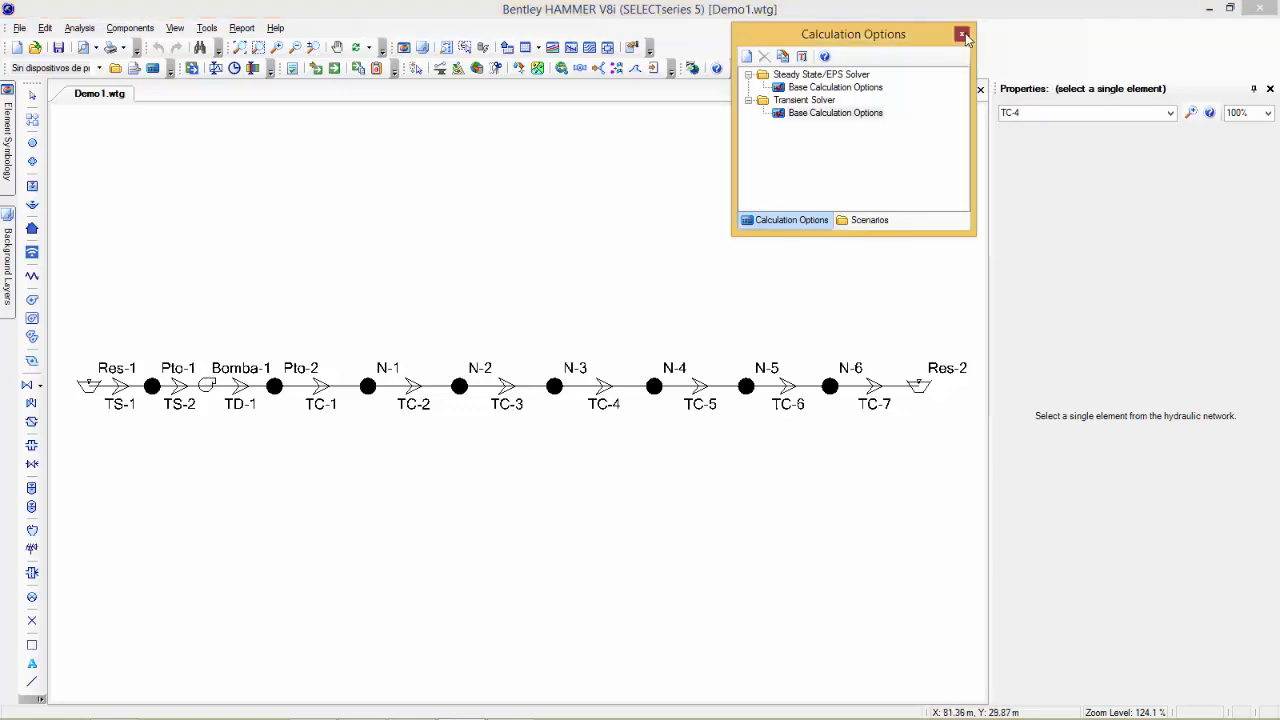
# Compute the transient simulation for the scenario Sin dispositivos de protección, then dismiss the user notifications and the transient calculation summary
pyautogui.click(335, 68)
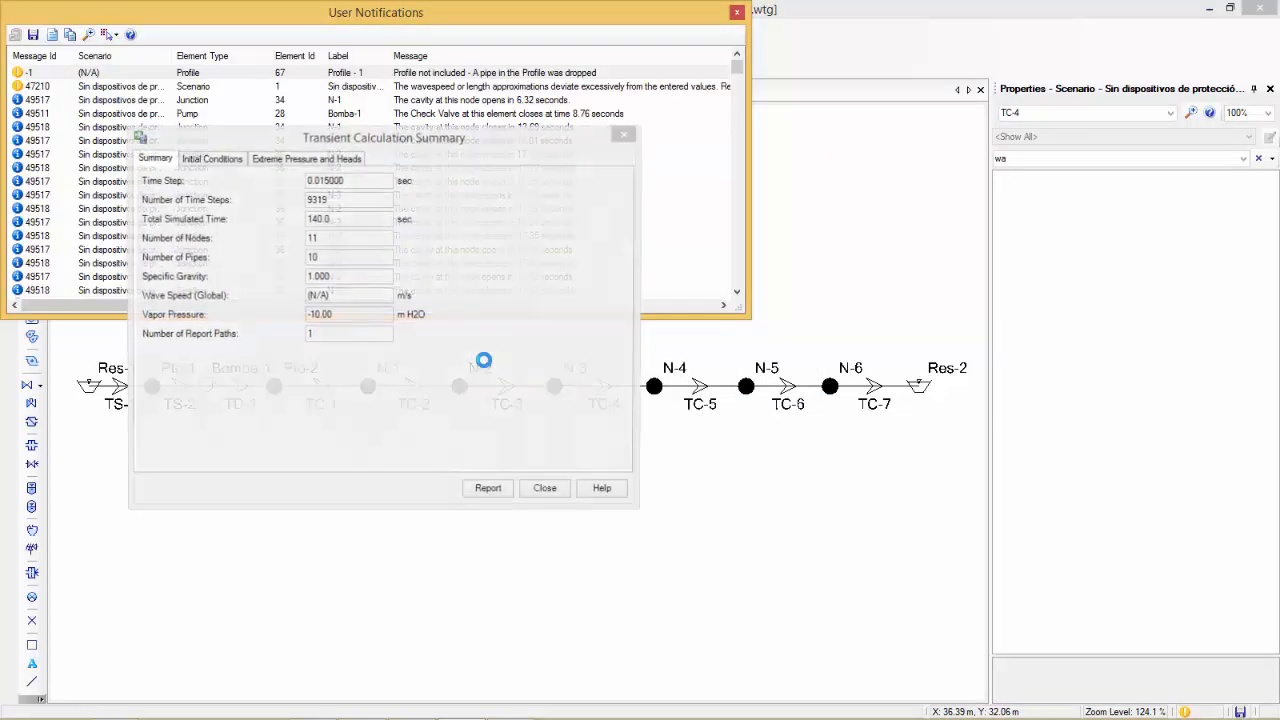
pyautogui.click(737, 12)
pyautogui.click(546, 490)
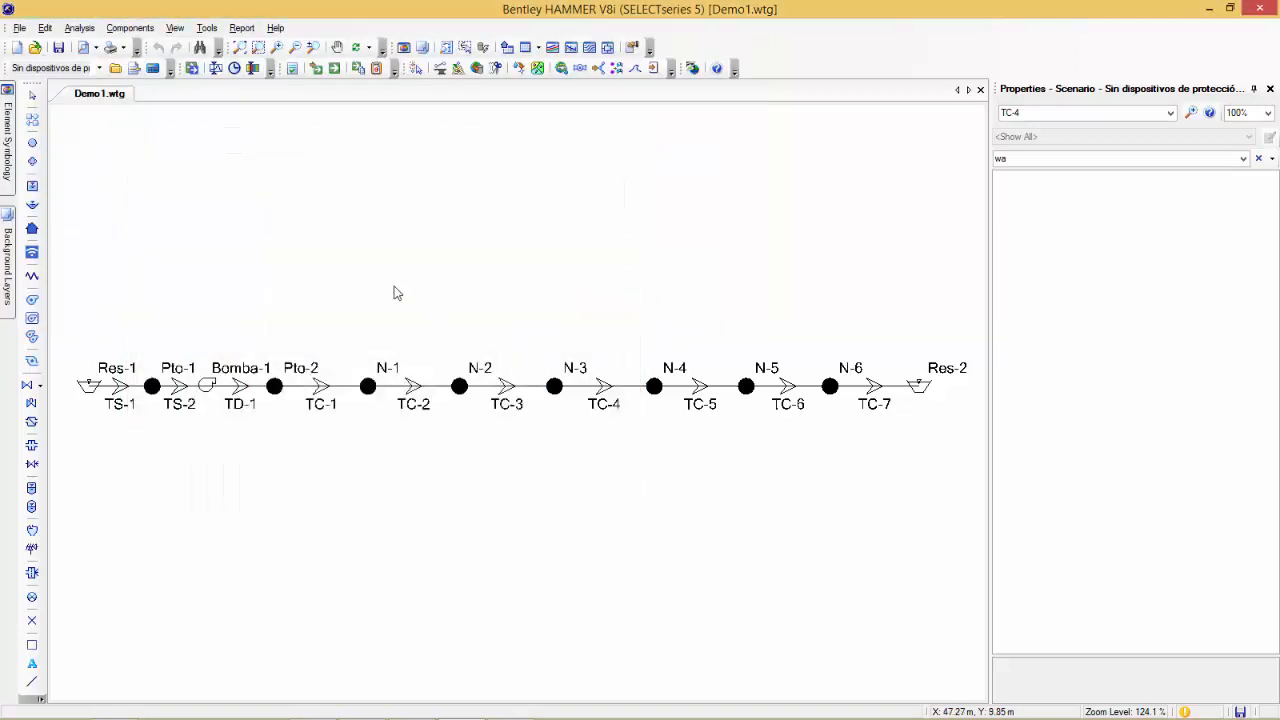
# Open the transient results viewer, check its extended node data options, and plot the Hydraulic Grade and Air/Vapor Volume profile of Transmision - Principal
pyautogui.click(216, 68)
pyautogui.moveTo(615, 243); pyautogui.dragTo(292, 93)
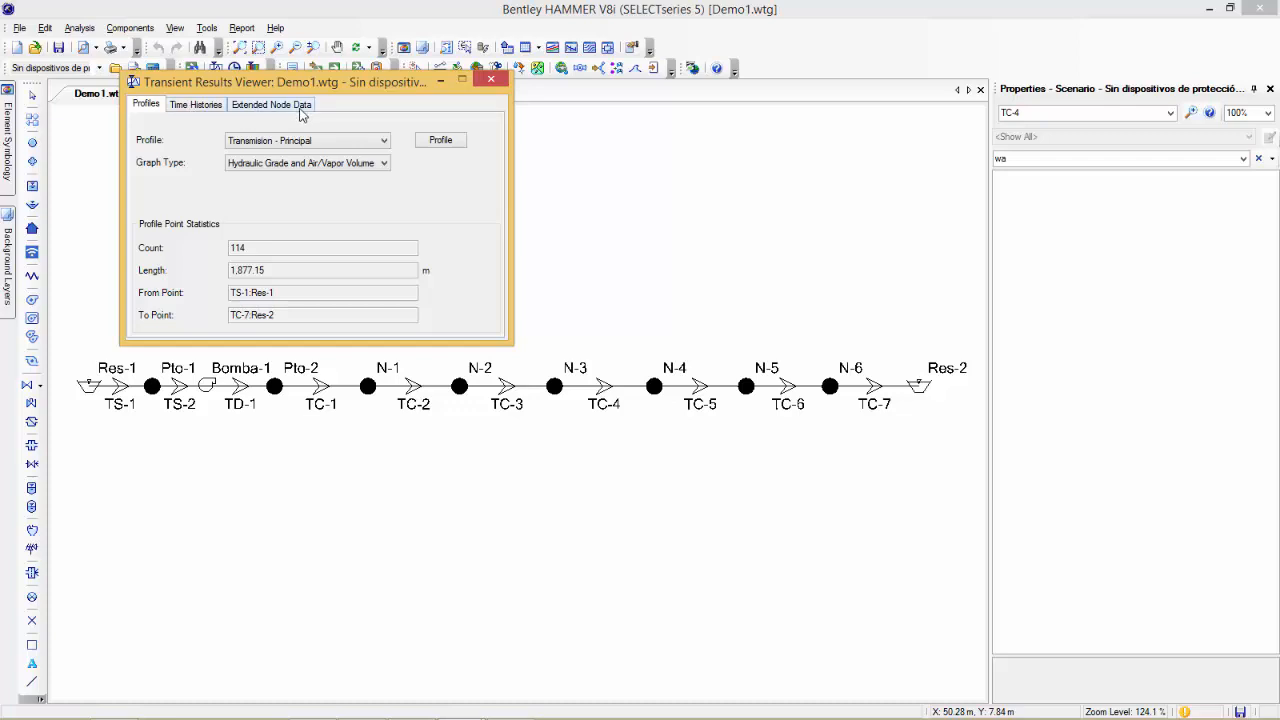
pyautogui.click(264, 112)
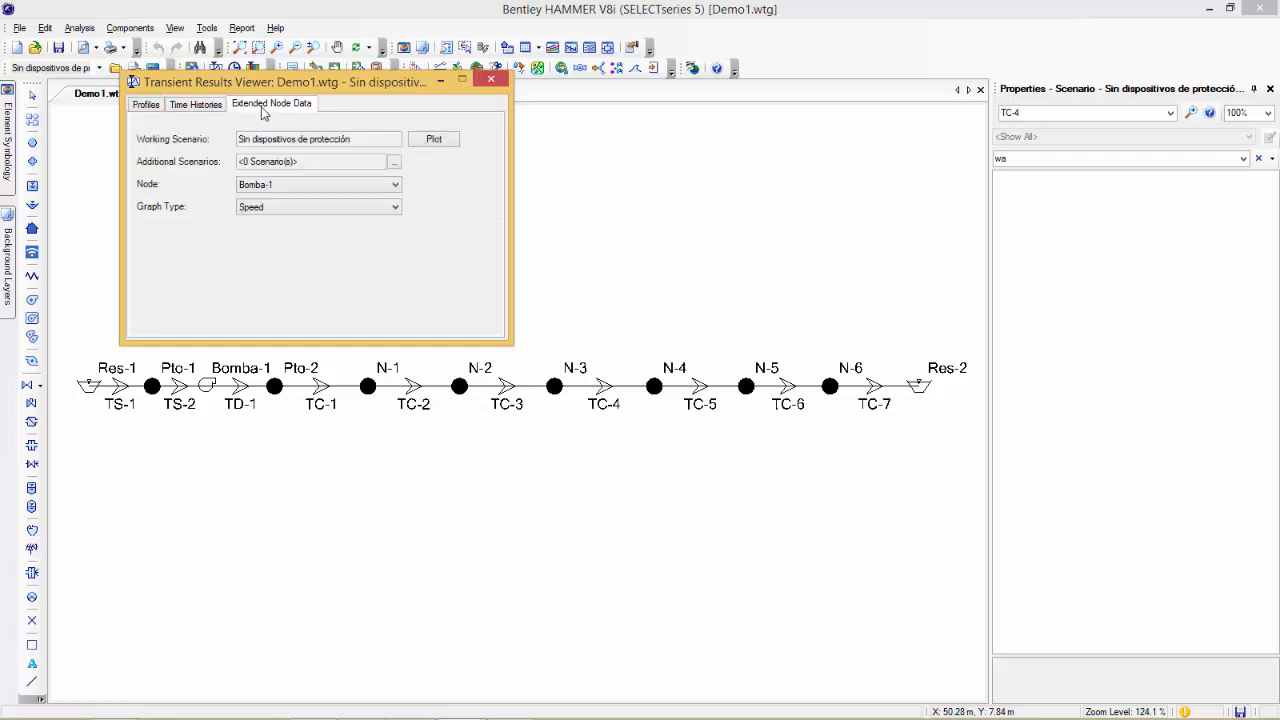
pyautogui.click(162, 106)
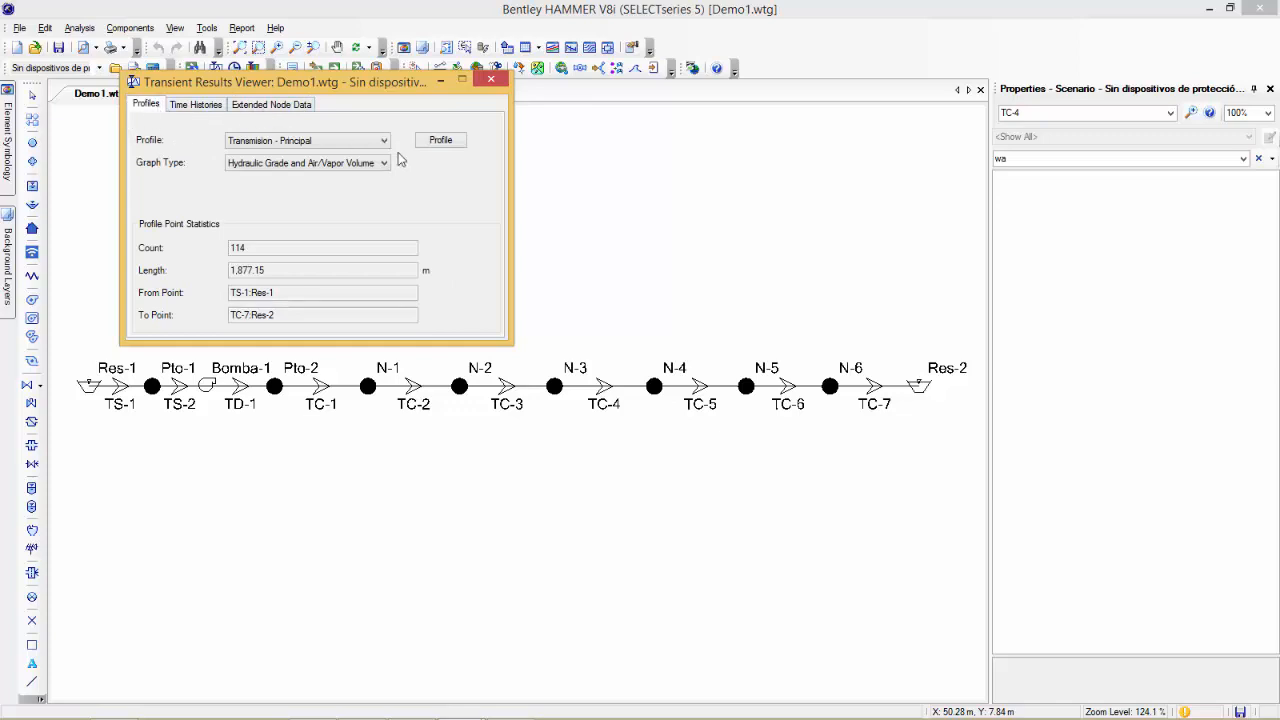
pyautogui.click(436, 142)
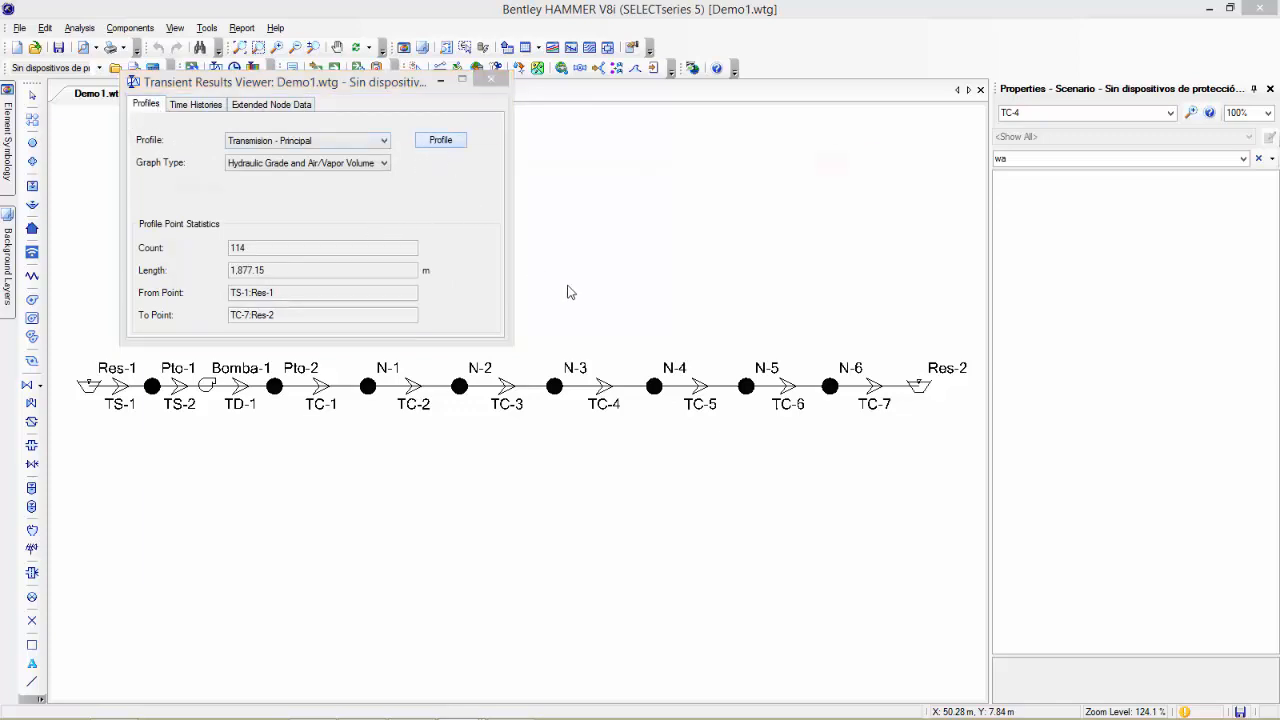
pyautogui.moveTo(462, 163); pyautogui.dragTo(732, 75)
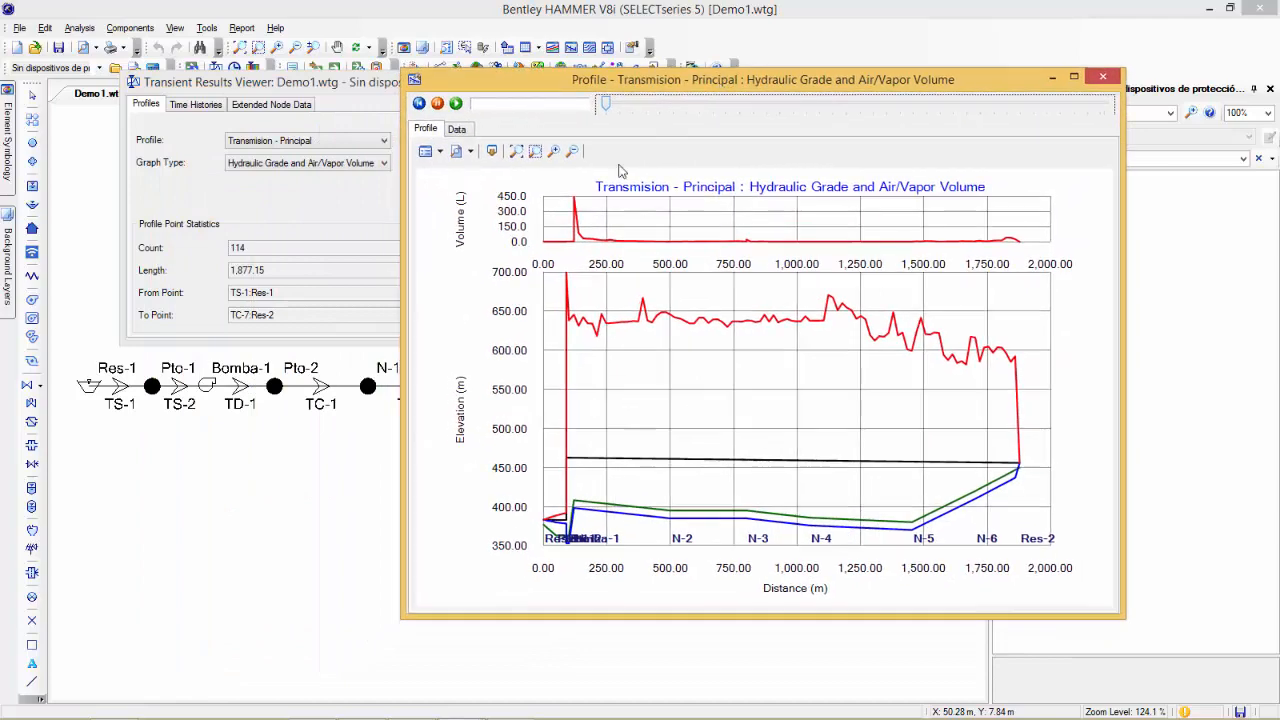
# Check the available profile graph types, keeping Hydraulic Grade and Air/Vapor Volume, and enlarge the profile graph to examine its envelopes
pyautogui.moveTo(306, 89); pyautogui.dragTo(223, 56)
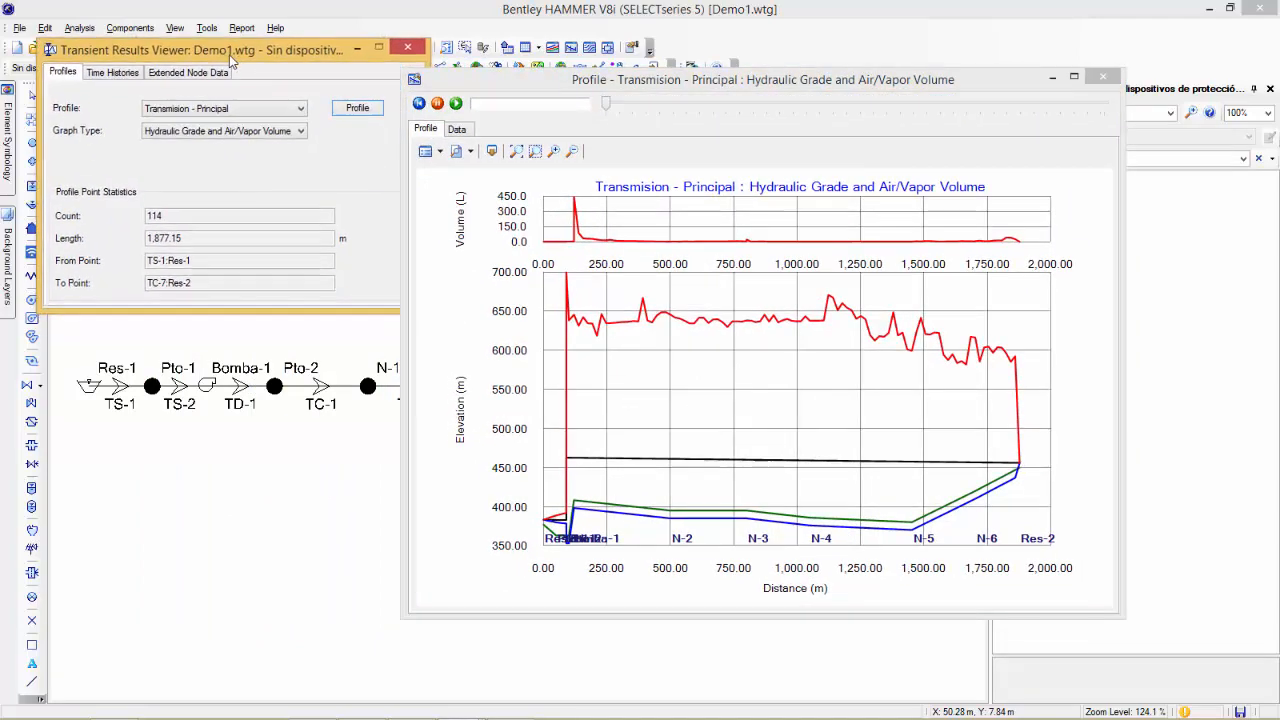
pyautogui.click(231, 131)
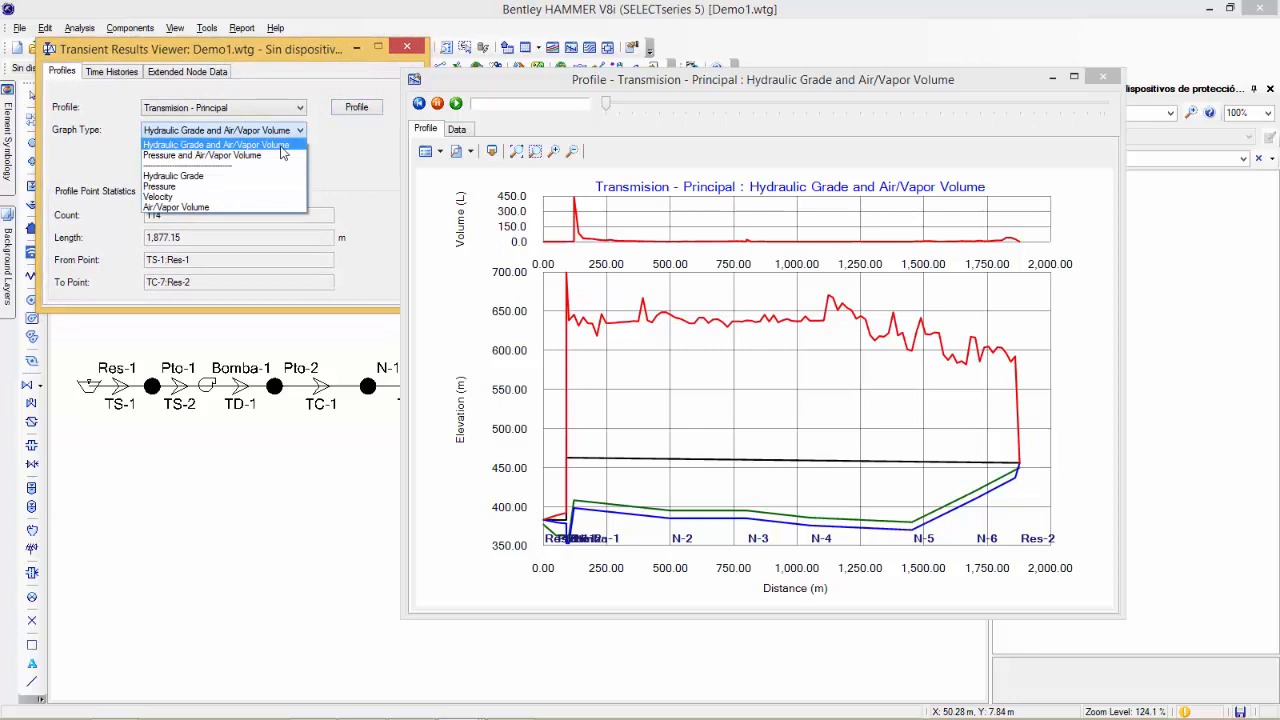
pyautogui.click(320, 52)
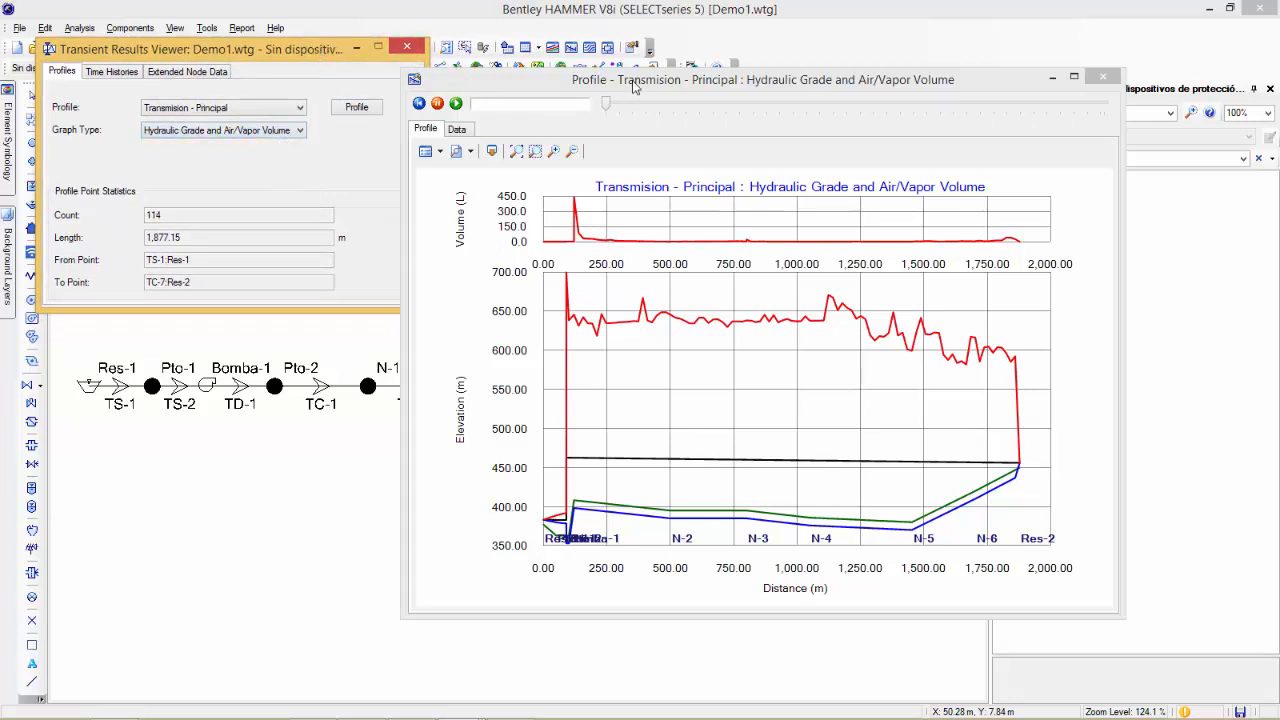
pyautogui.moveTo(631, 85); pyautogui.dragTo(453, 71)
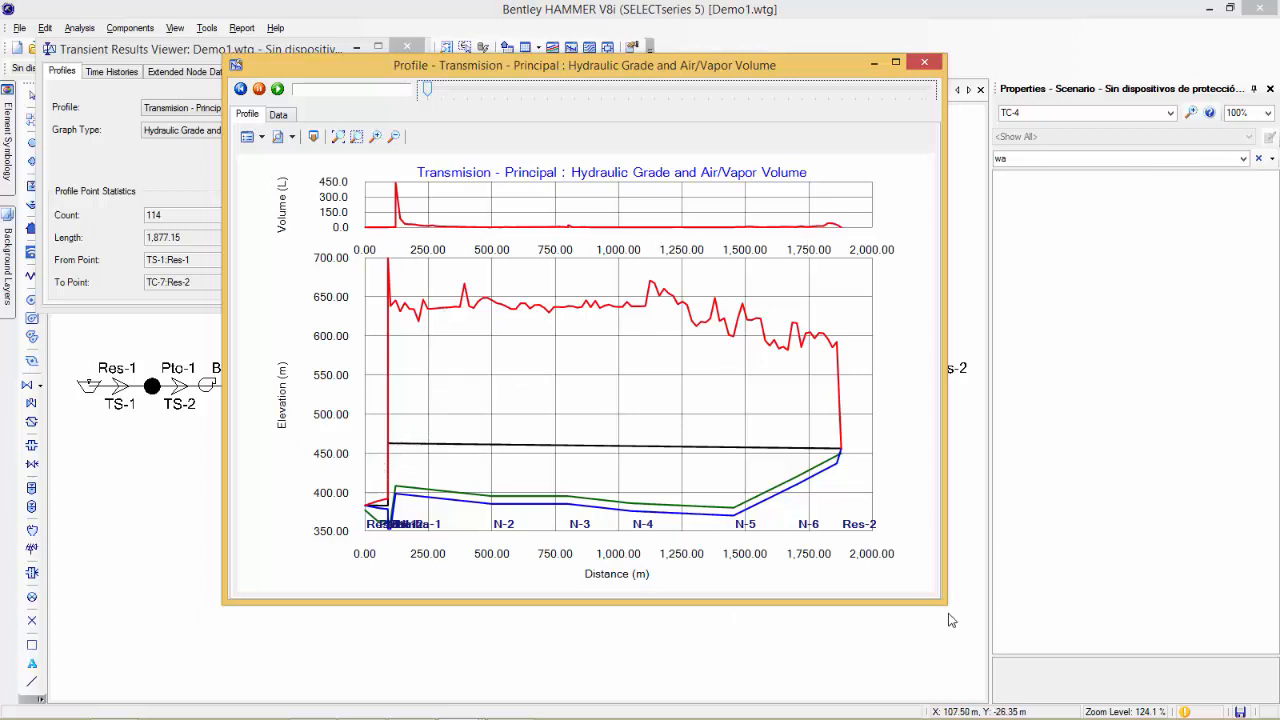
pyautogui.moveTo(945, 604); pyautogui.dragTo(1081, 670)
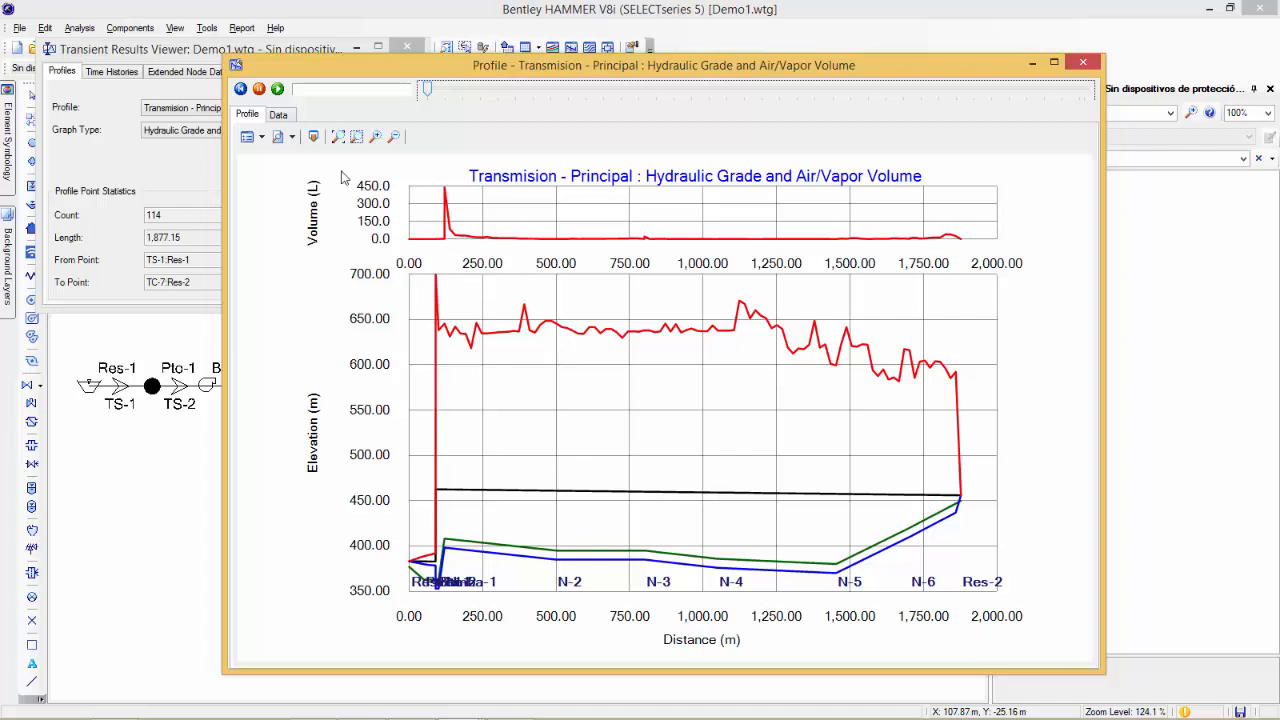
# Play the profile animation in stages, pausing at about 7.8, 11.4 and 13.2 seconds to examine the hydraulic grade and vapor volume
pyautogui.click(277, 89)
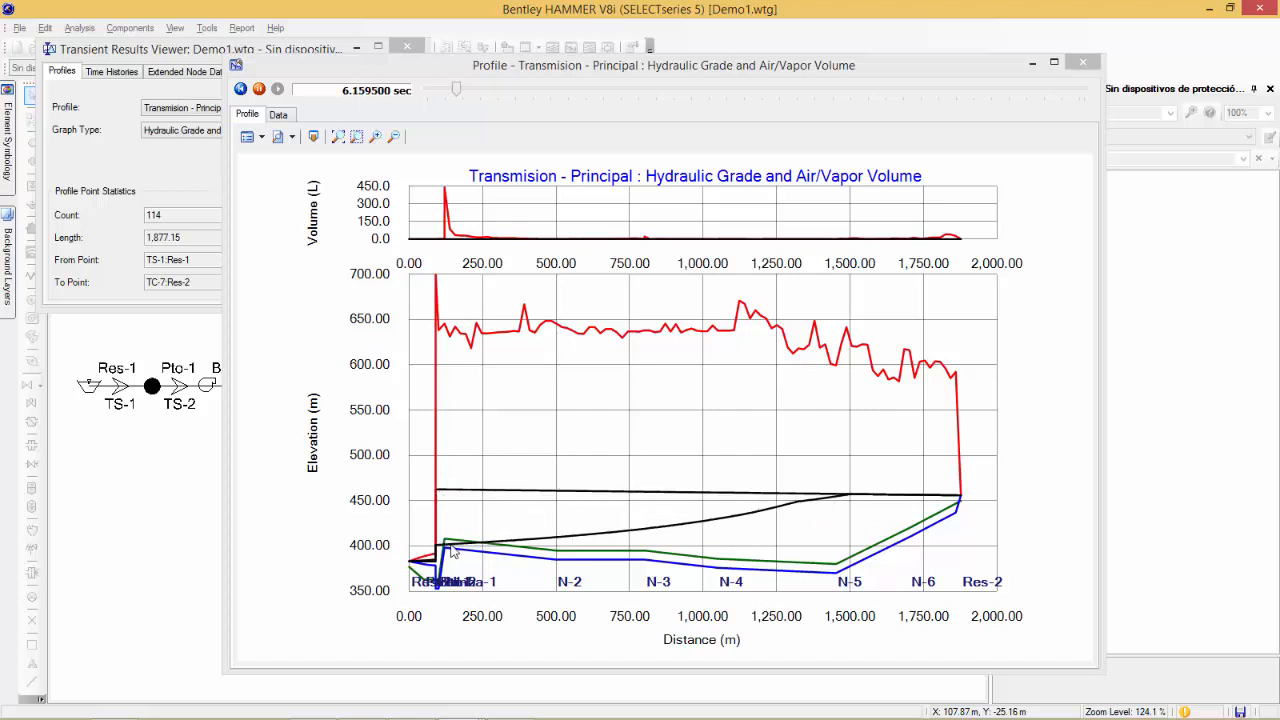
pyautogui.click(260, 90)
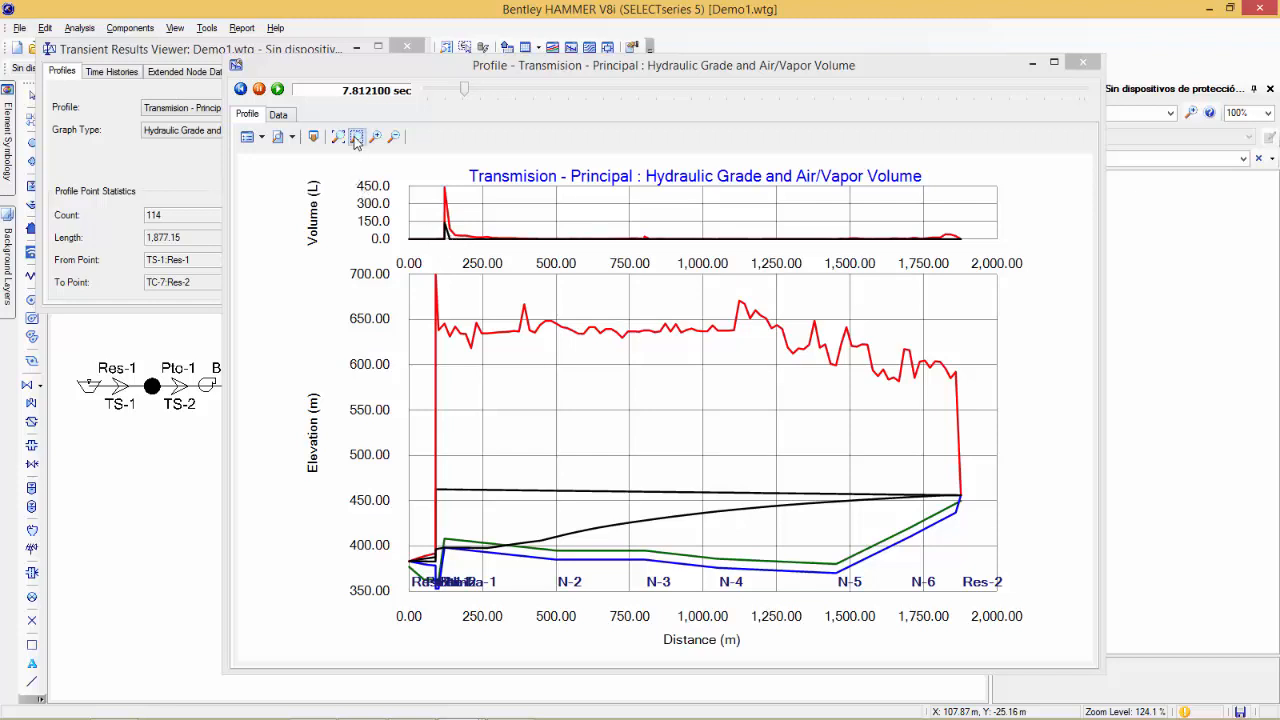
pyautogui.click(278, 90)
pyautogui.click(278, 90)
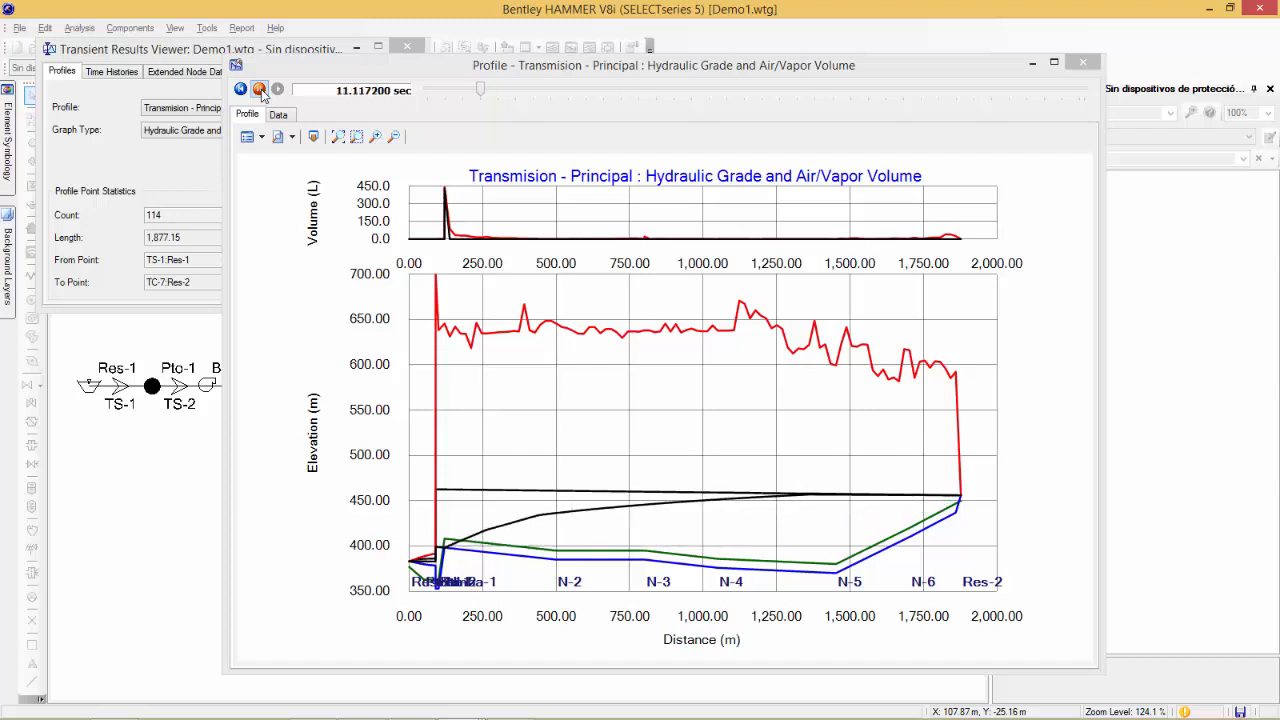
pyautogui.click(259, 90)
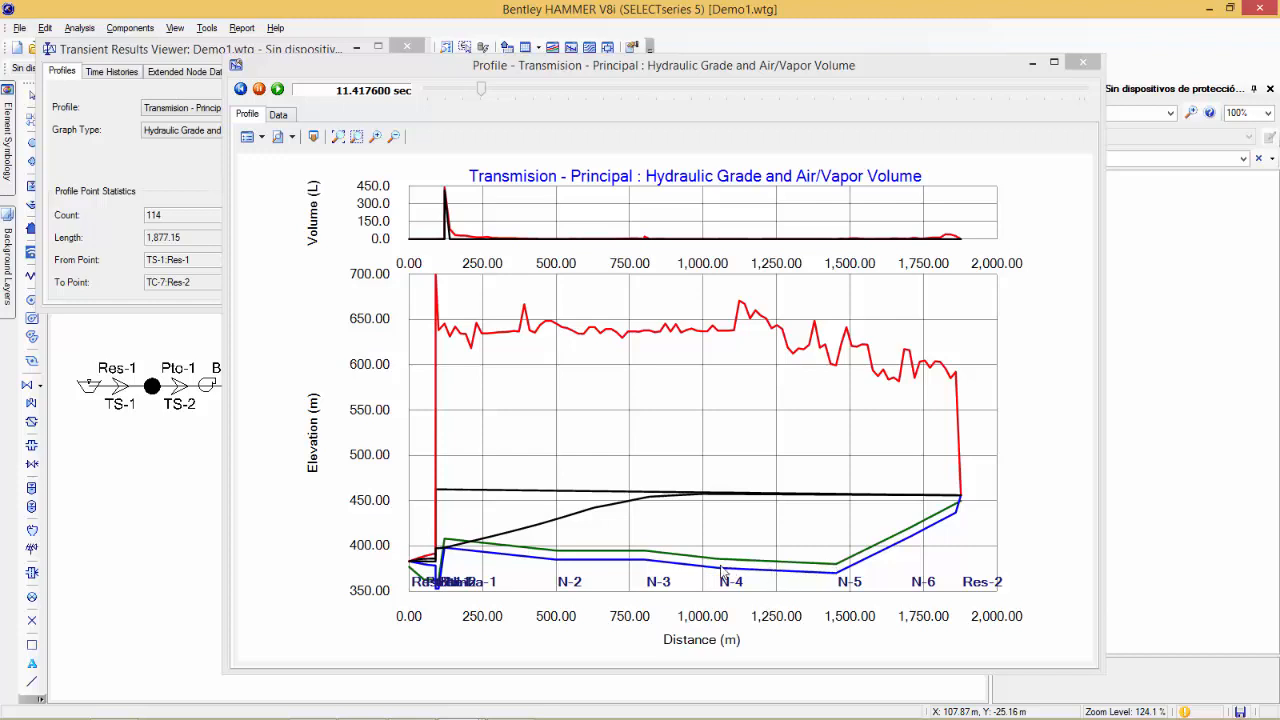
pyautogui.click(277, 89)
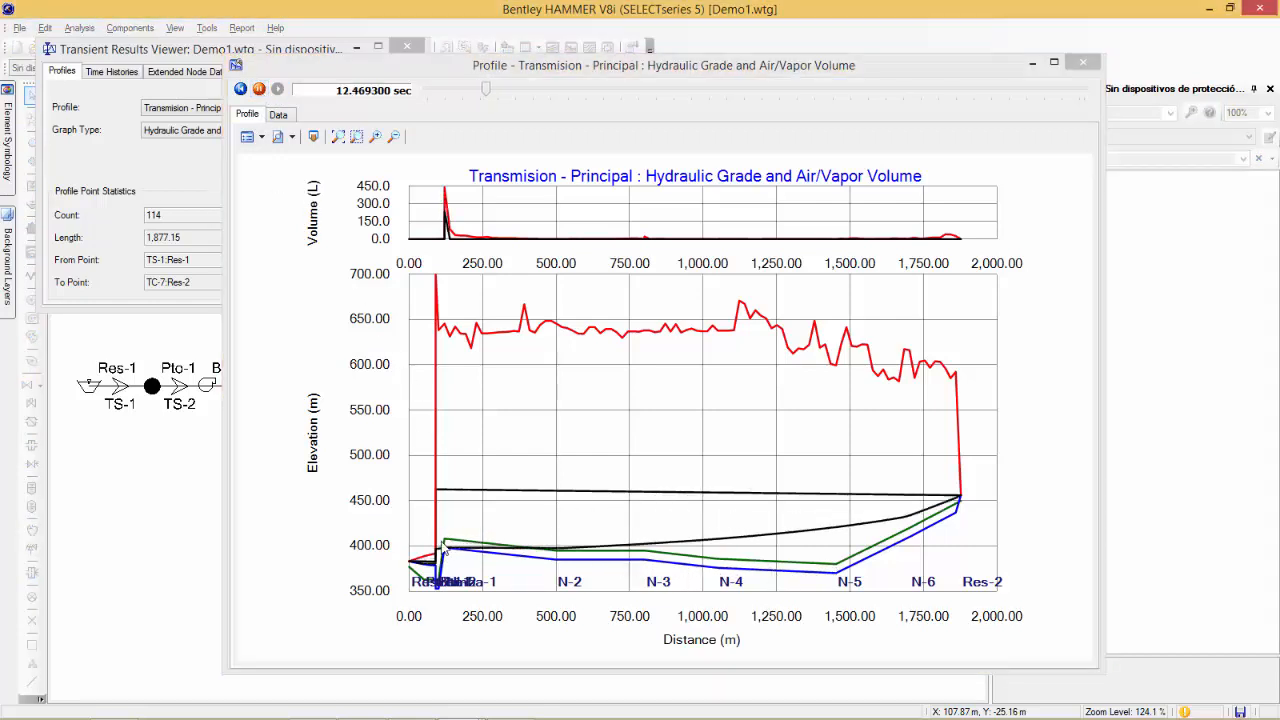
pyautogui.click(260, 89)
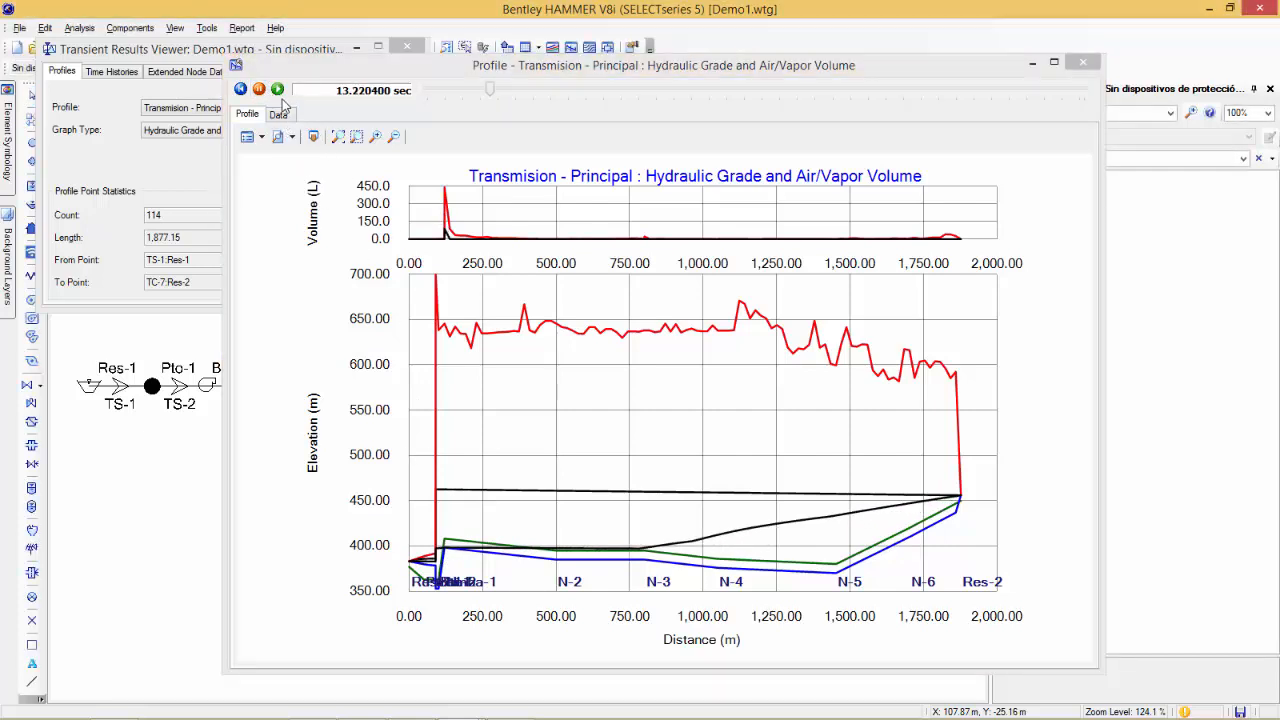
# Move the profile animation back to 12.4693 seconds and examine the vapor volume near the pump
pyautogui.moveTo(495, 93); pyautogui.dragTo(474, 95)
pyautogui.press('Left')
pyautogui.press('Left')
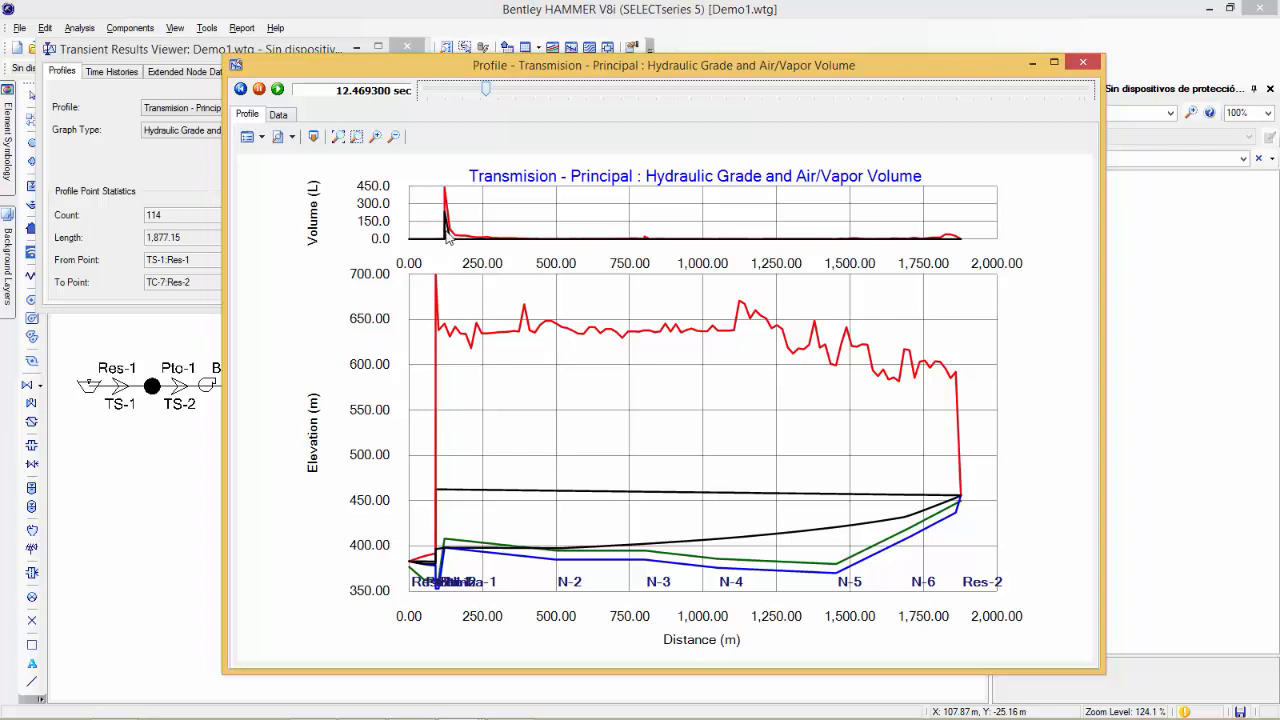
# Resume the profile animation, advance it to the end of the simulation at 139.866 seconds, and close the profile graph
pyautogui.click(278, 89)
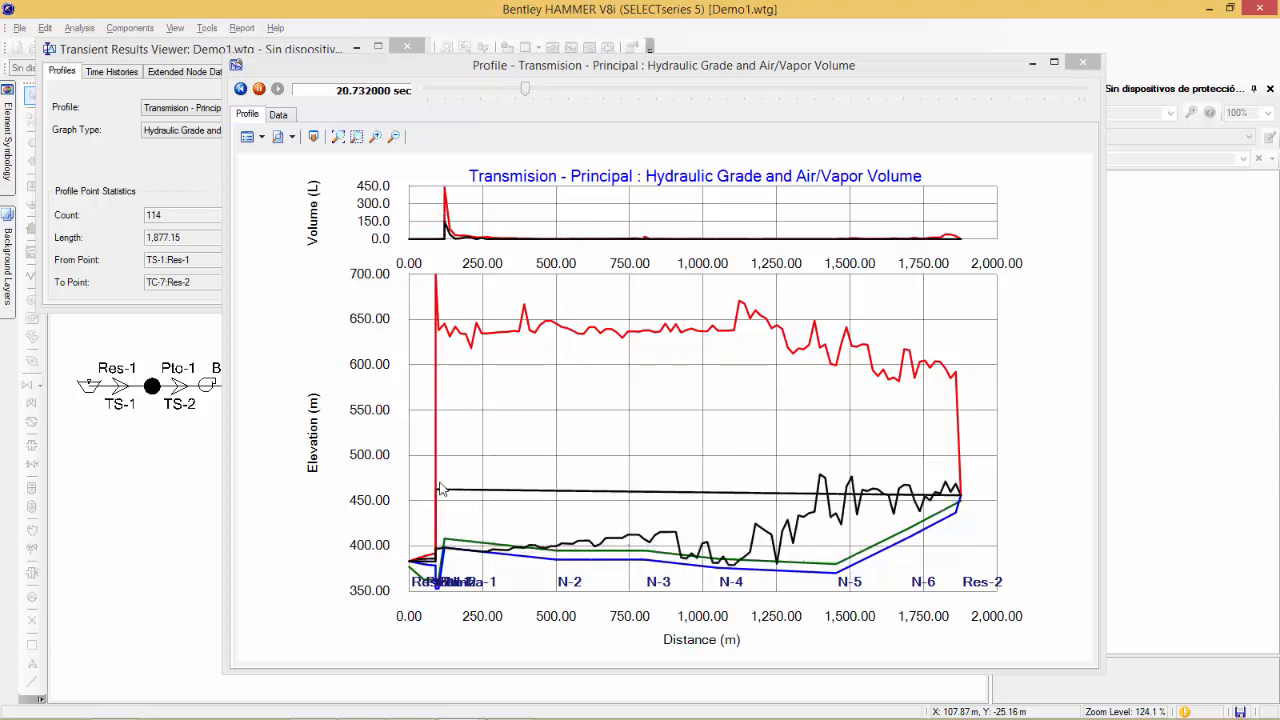
pyautogui.click(534, 89)
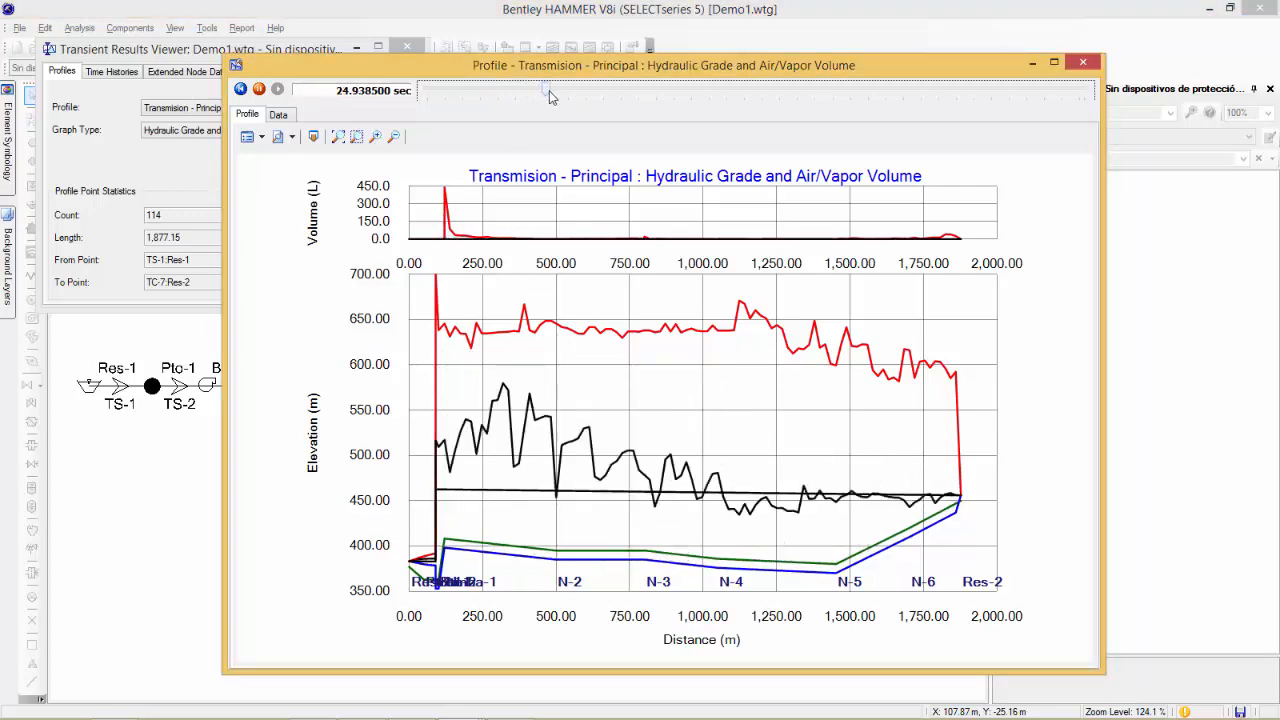
pyautogui.moveTo(549, 96); pyautogui.dragTo(1090, 93)
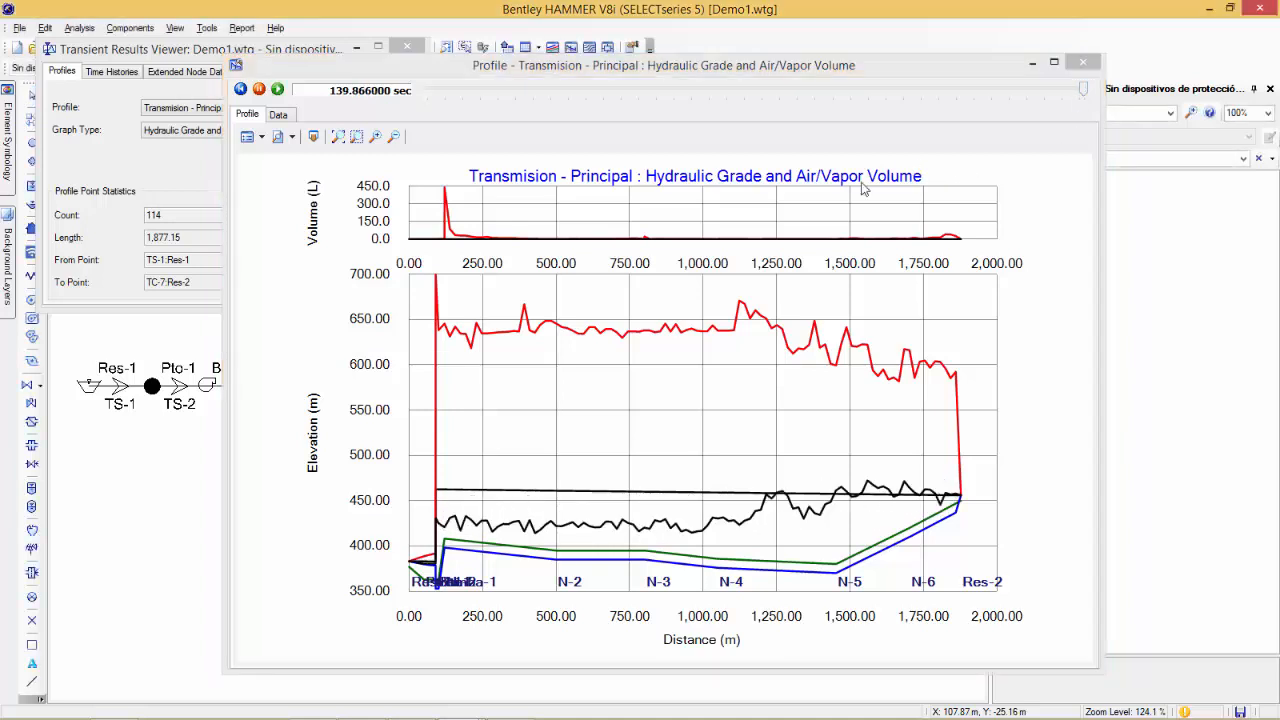
pyautogui.click(1082, 62)
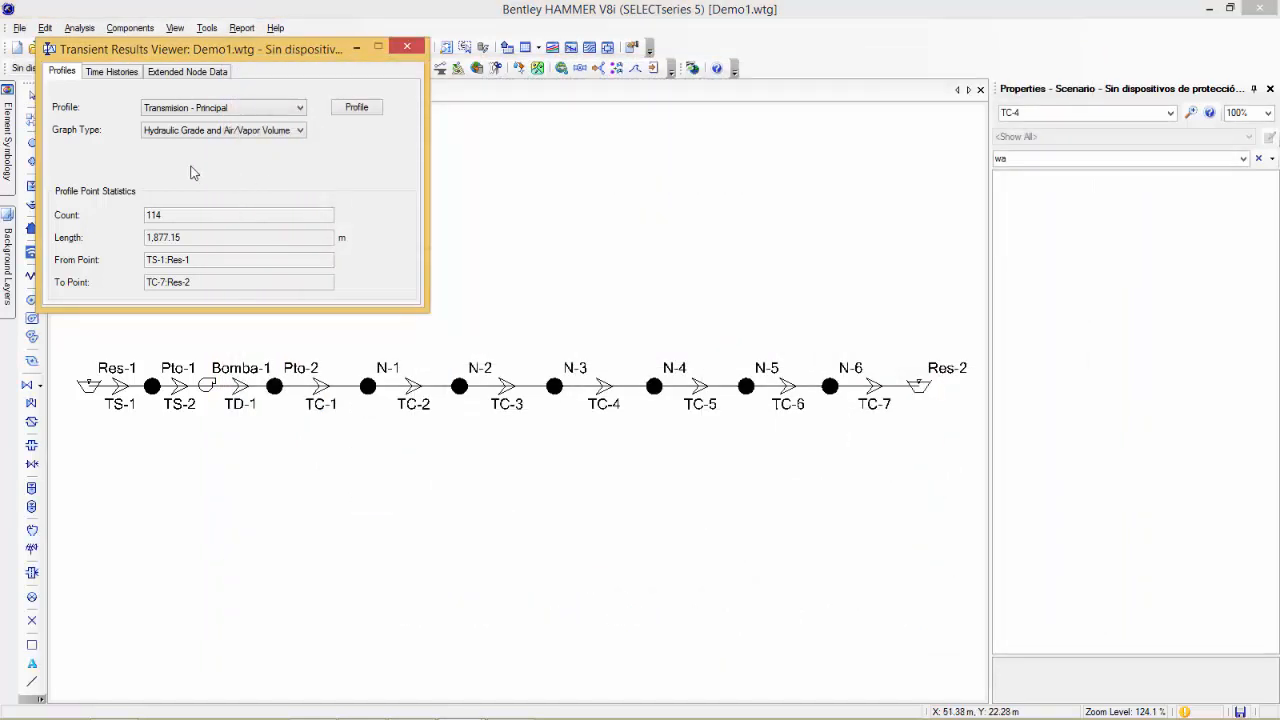
# Plot the time history of hydraulic grade, flow and air/vapor volume at TC-1:N-1, examine the curves, and close the graph
pyautogui.click(113, 73)
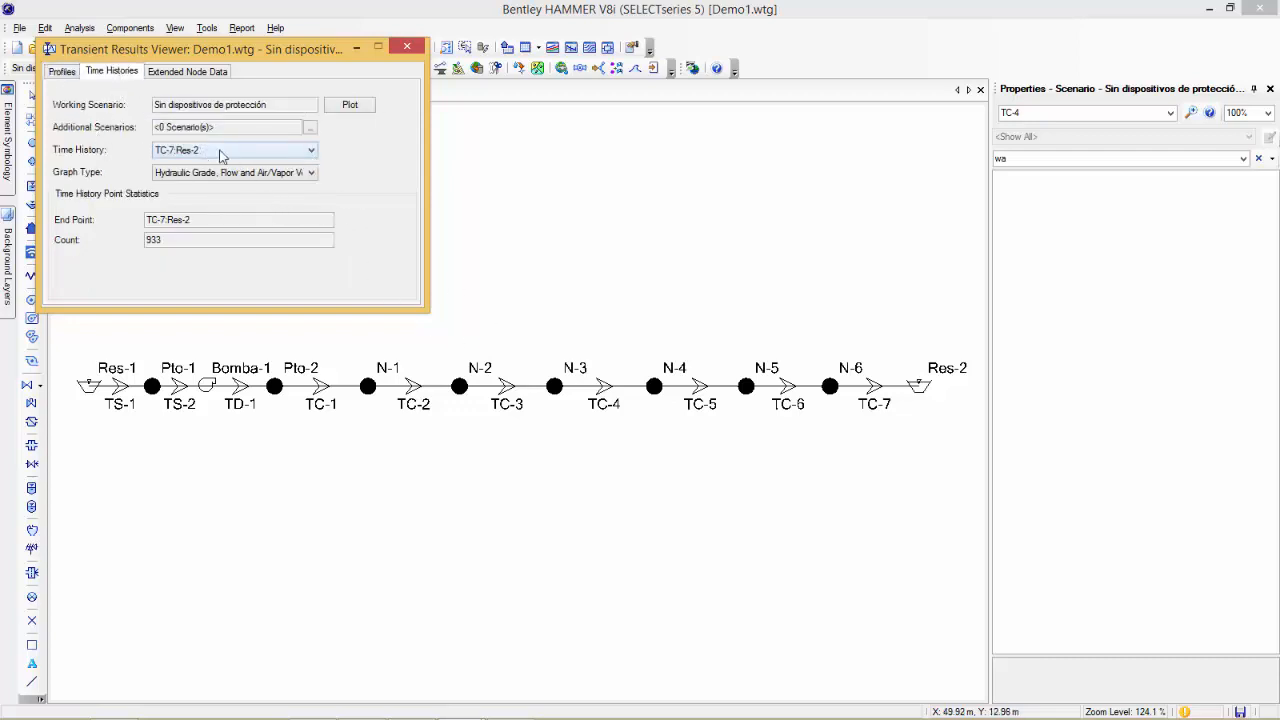
pyautogui.click(311, 152)
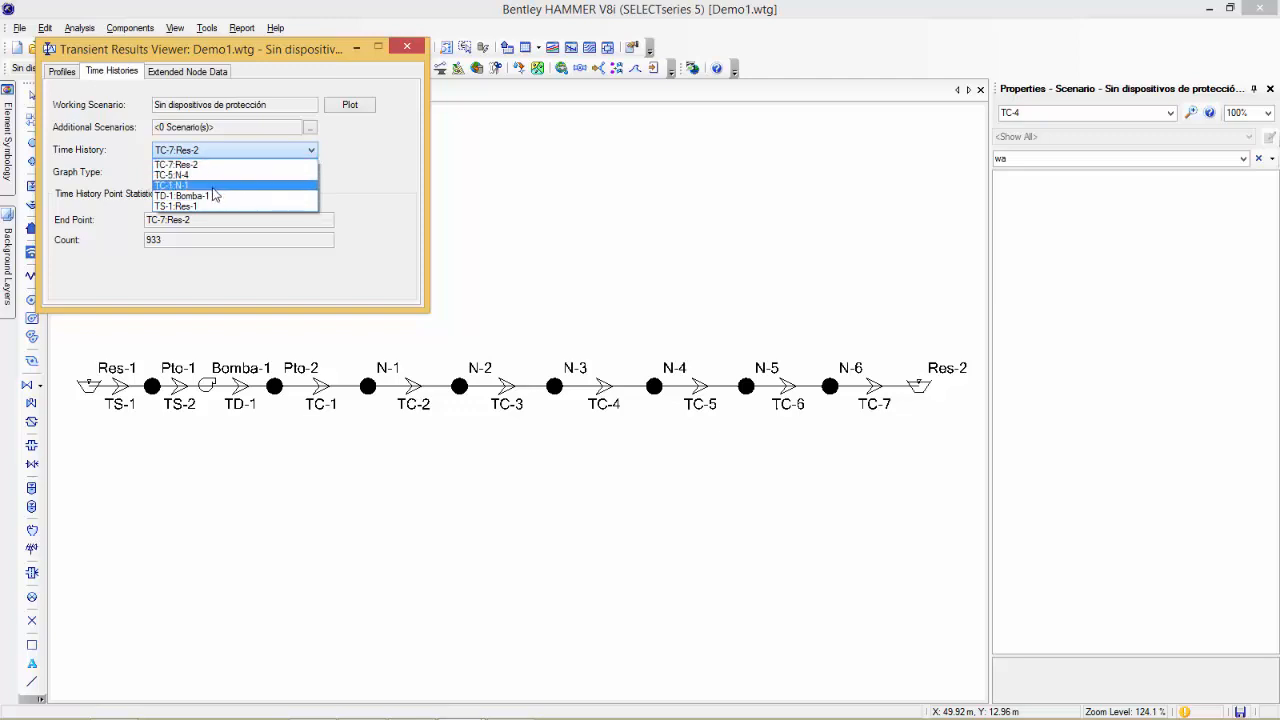
pyautogui.click(214, 186)
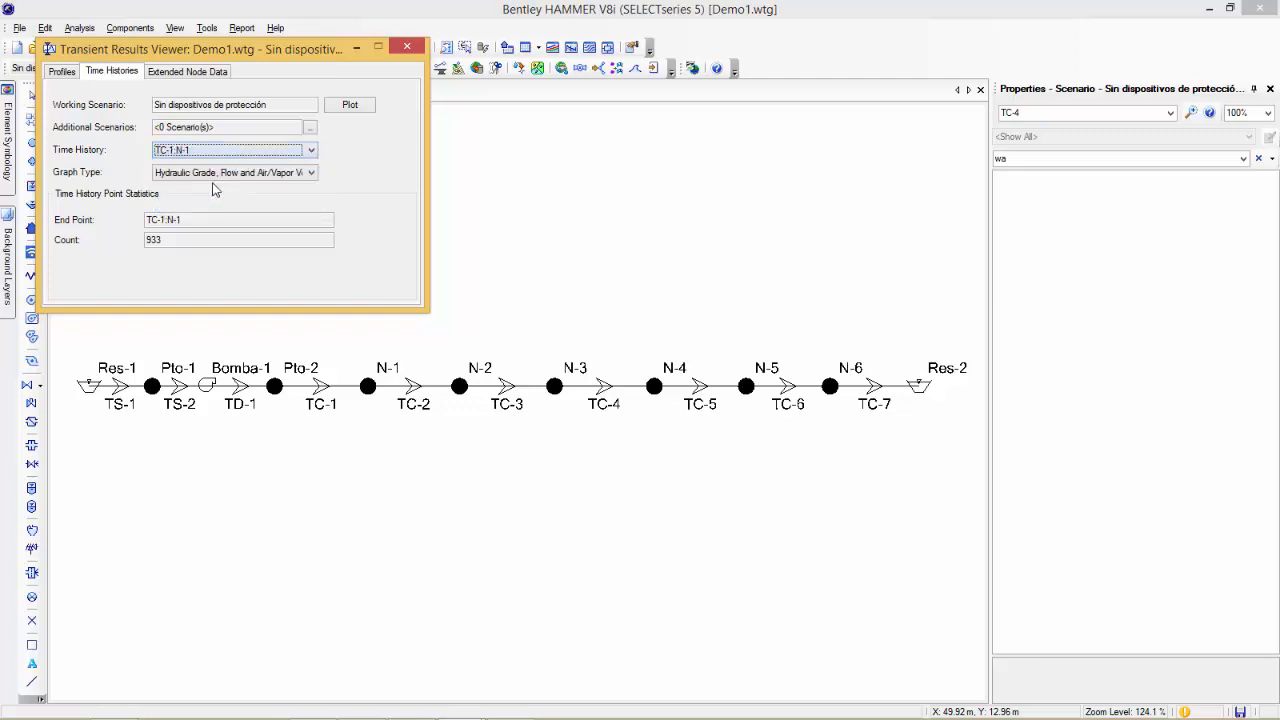
pyautogui.click(350, 106)
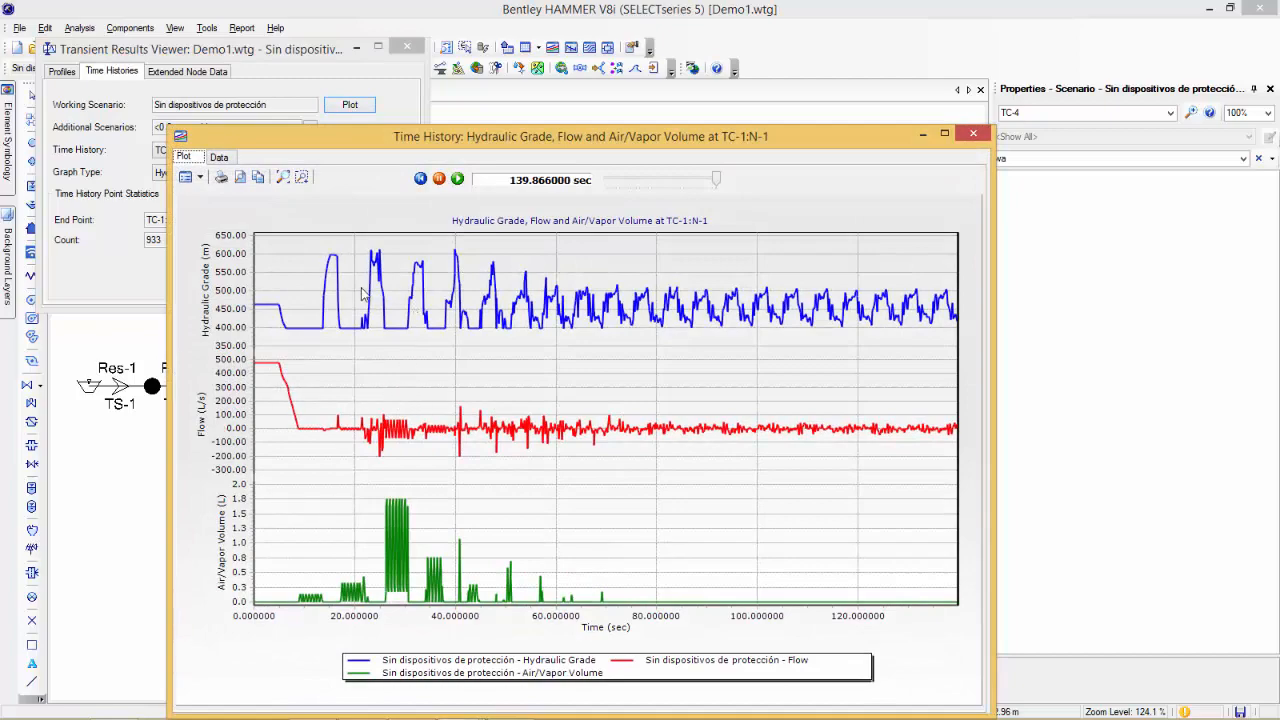
pyautogui.moveTo(583, 138)
pyautogui.mouseDown()
pyautogui.moveTo(686, 123)
pyautogui.moveTo(797, 84)
pyautogui.mouseUp()
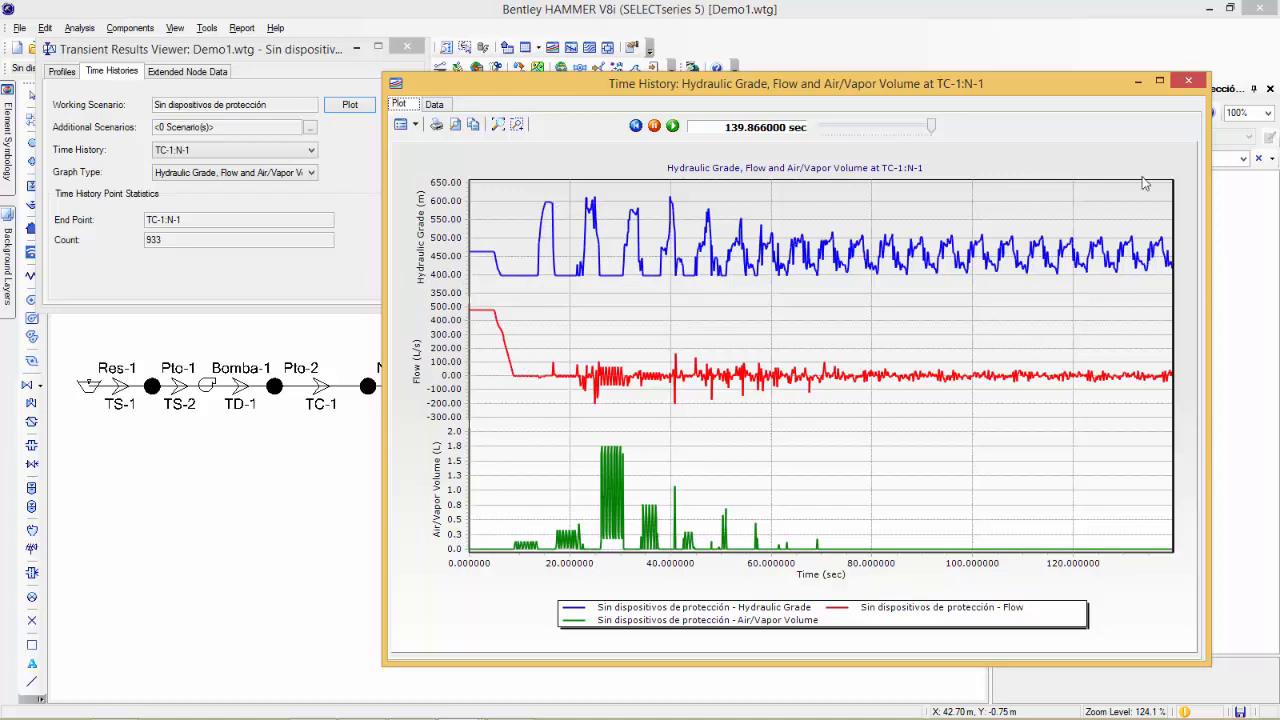
pyautogui.click(1189, 79)
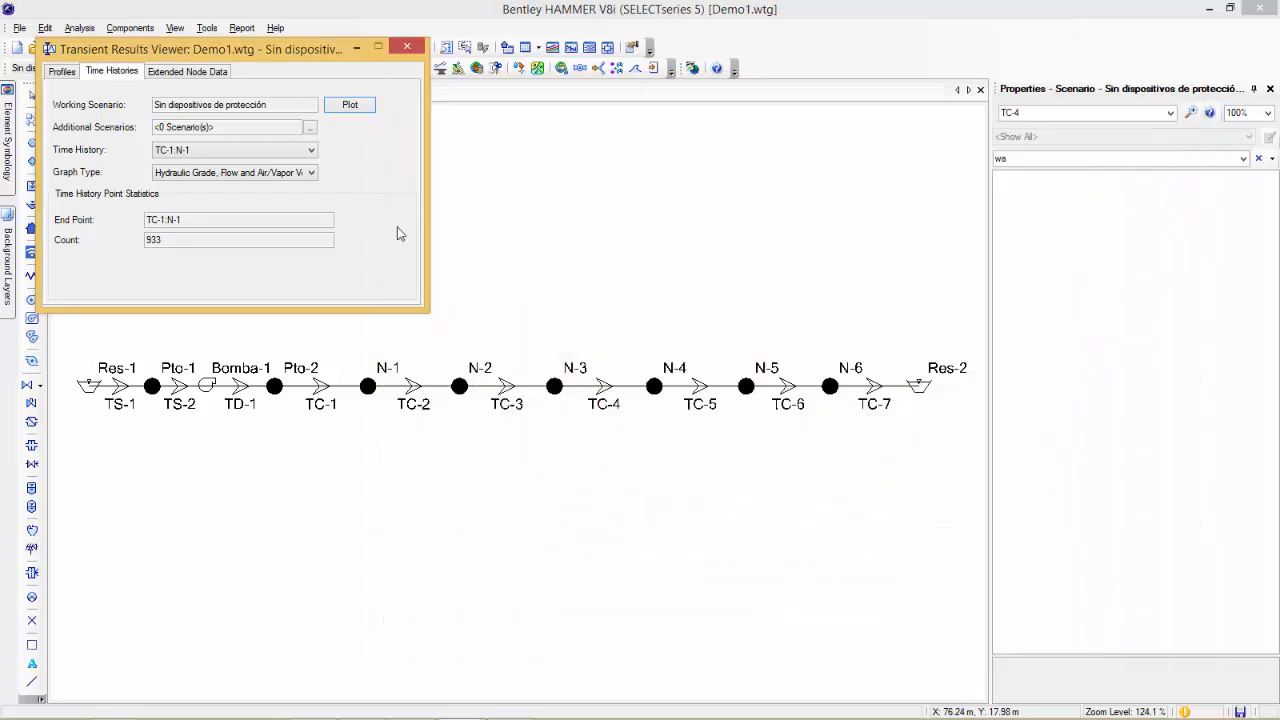
# Plot the time history at TC-5:N-4, examine its curves, and close the graph and the transient results viewer
pyautogui.click(304, 152)
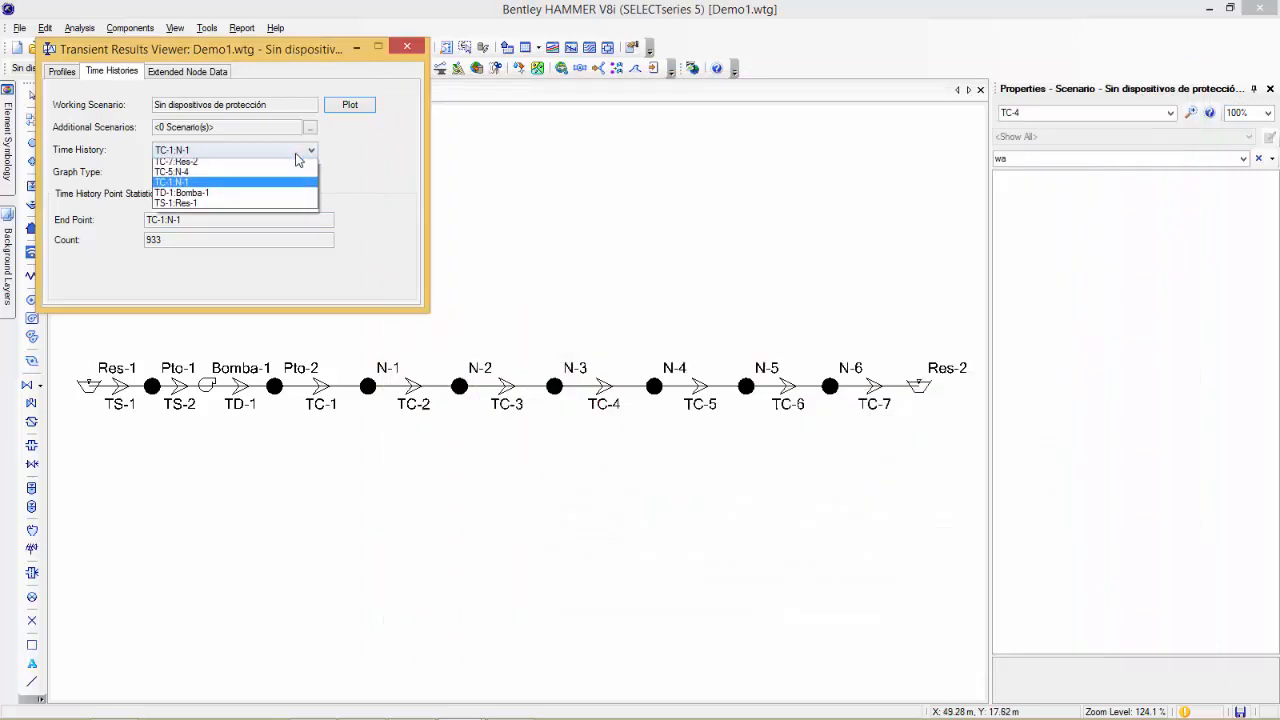
pyautogui.click(216, 177)
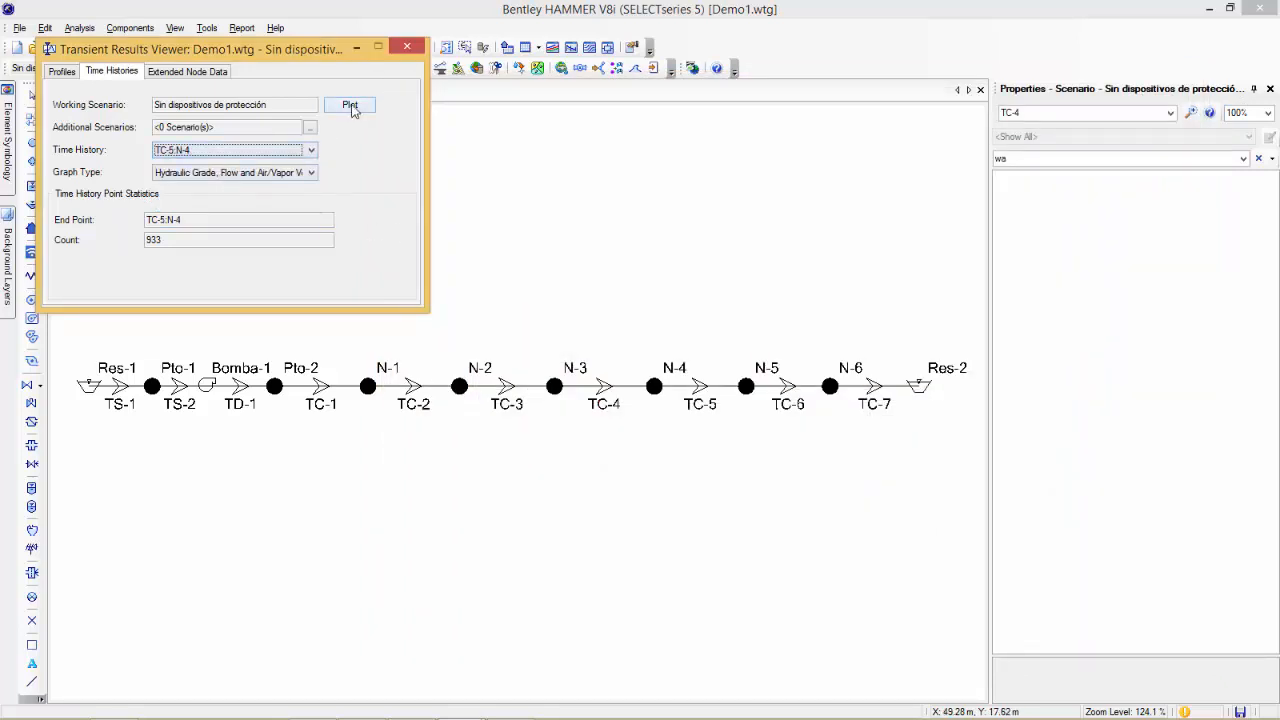
pyautogui.click(352, 105)
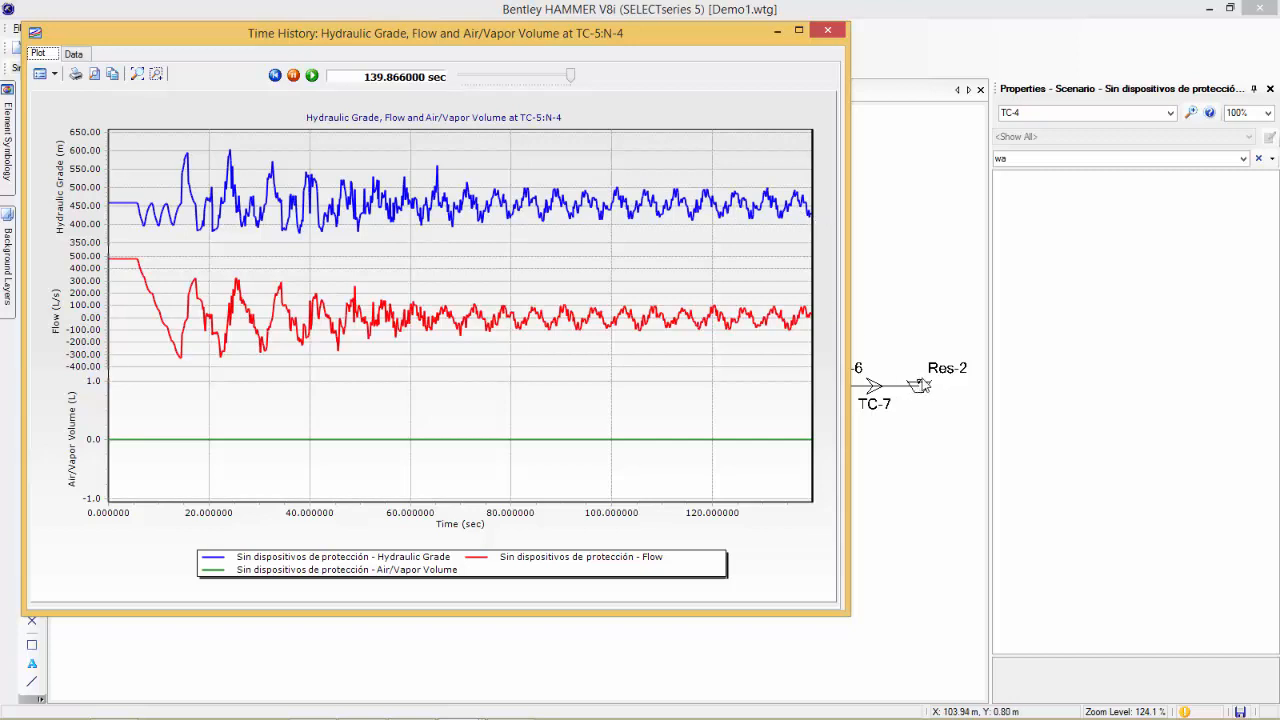
pyautogui.click(828, 30)
pyautogui.click(410, 49)
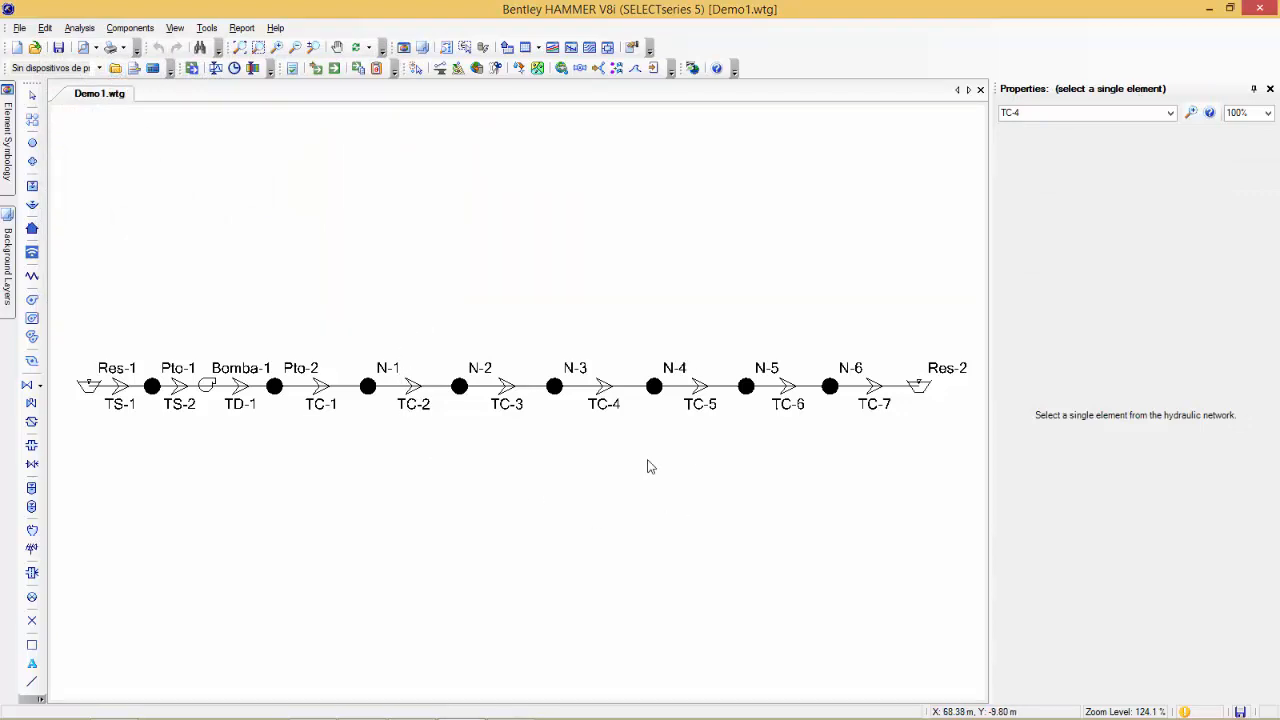
# Open the scenario manager and review the protection scenarios under Sin dispositivos de protección, including the child scenarios of Con Válvula Anticipadora and Tanque Bidereccional
pyautogui.click(115, 67)
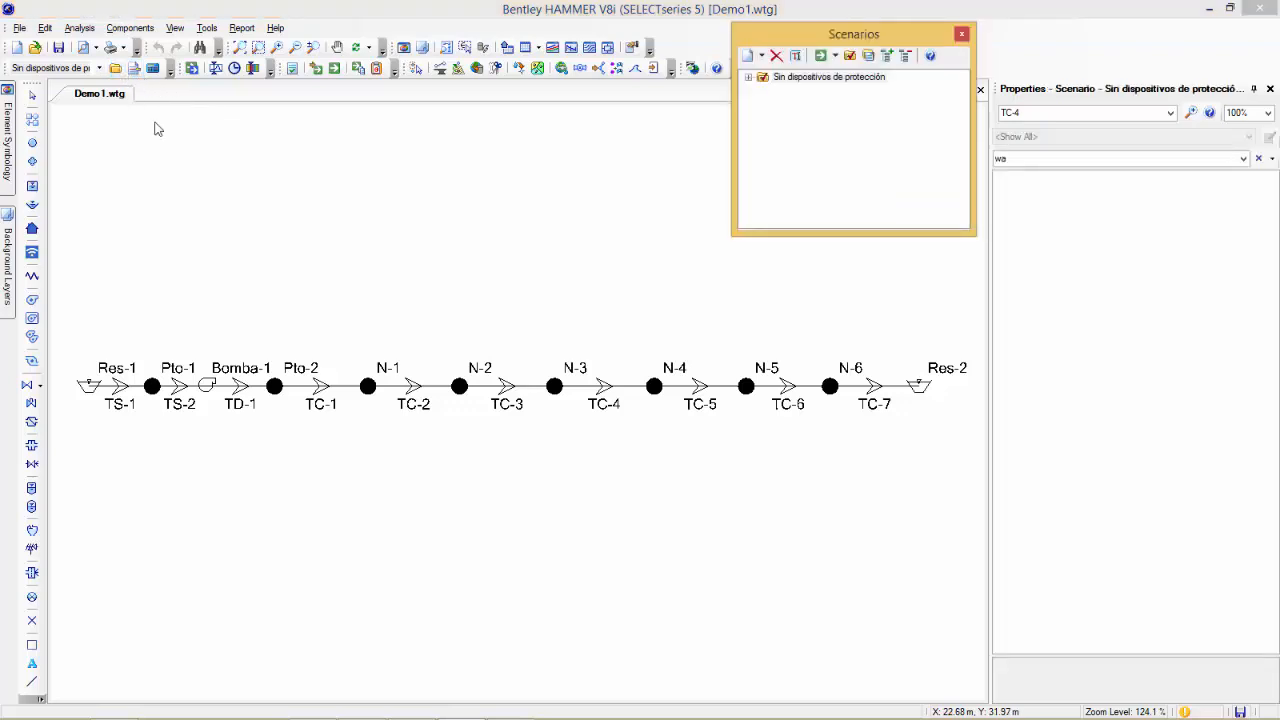
pyautogui.moveTo(806, 38); pyautogui.dragTo(397, 108)
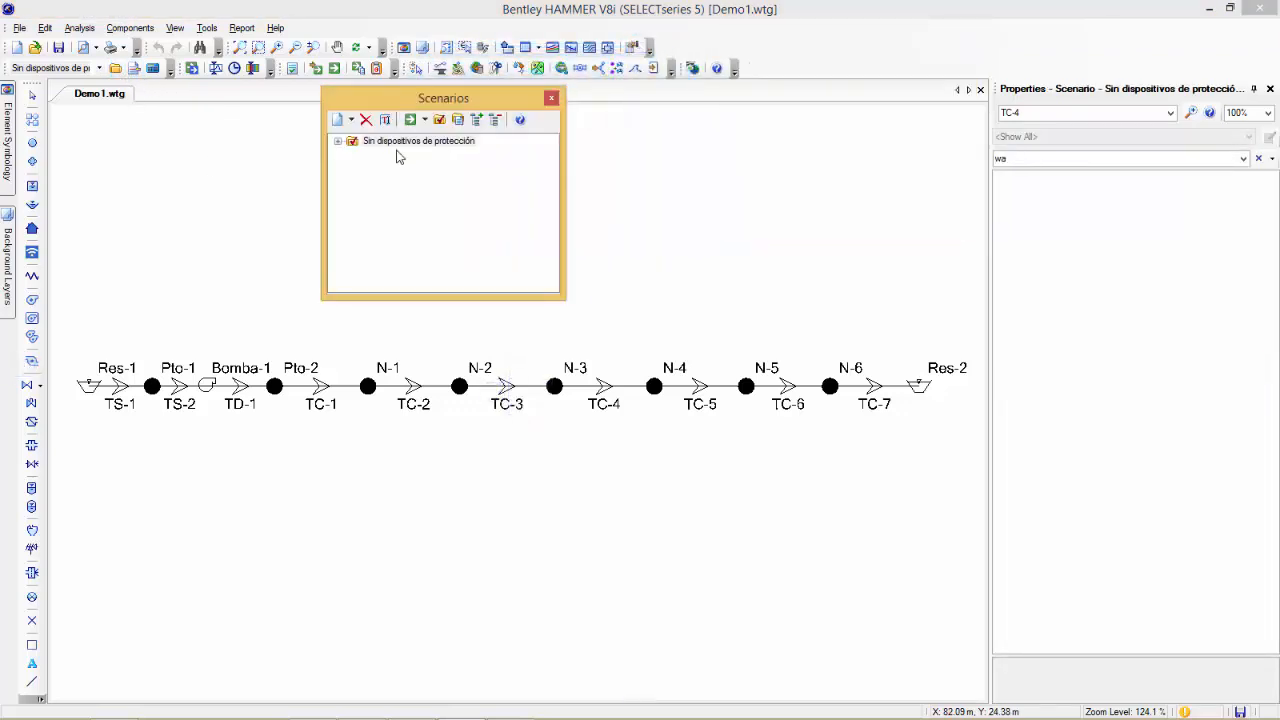
pyautogui.click(338, 143)
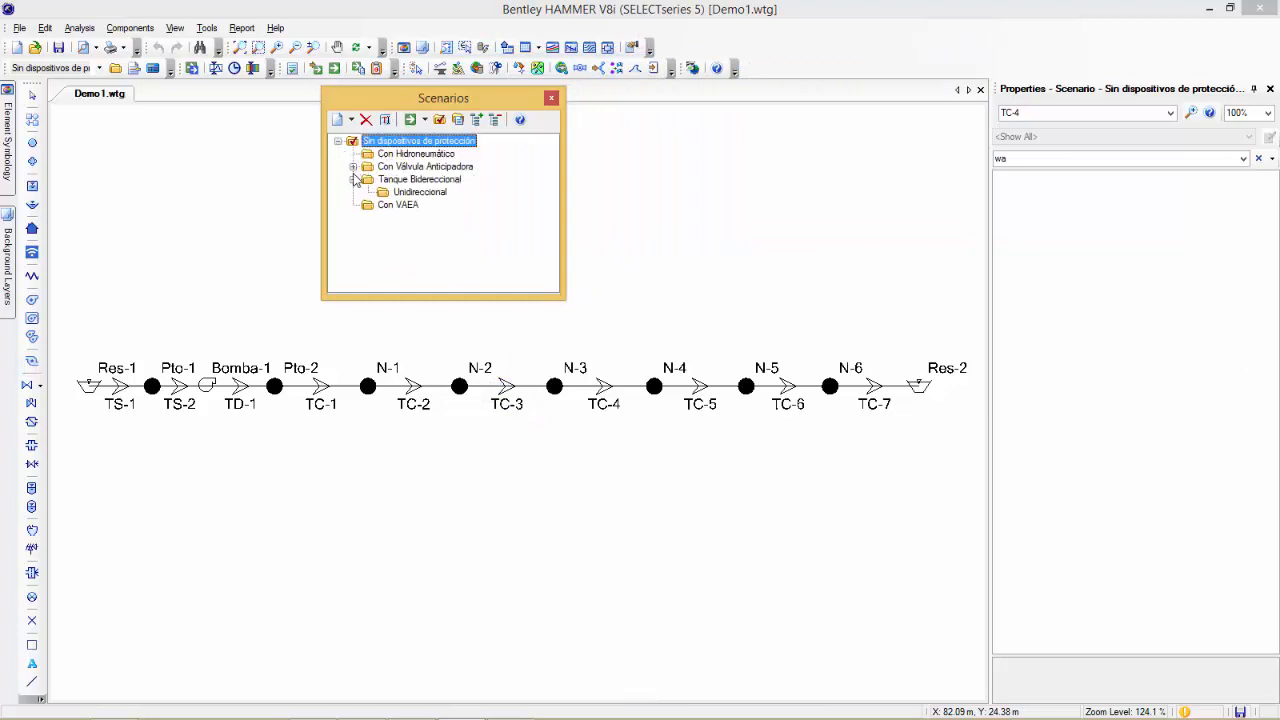
pyautogui.click(354, 179)
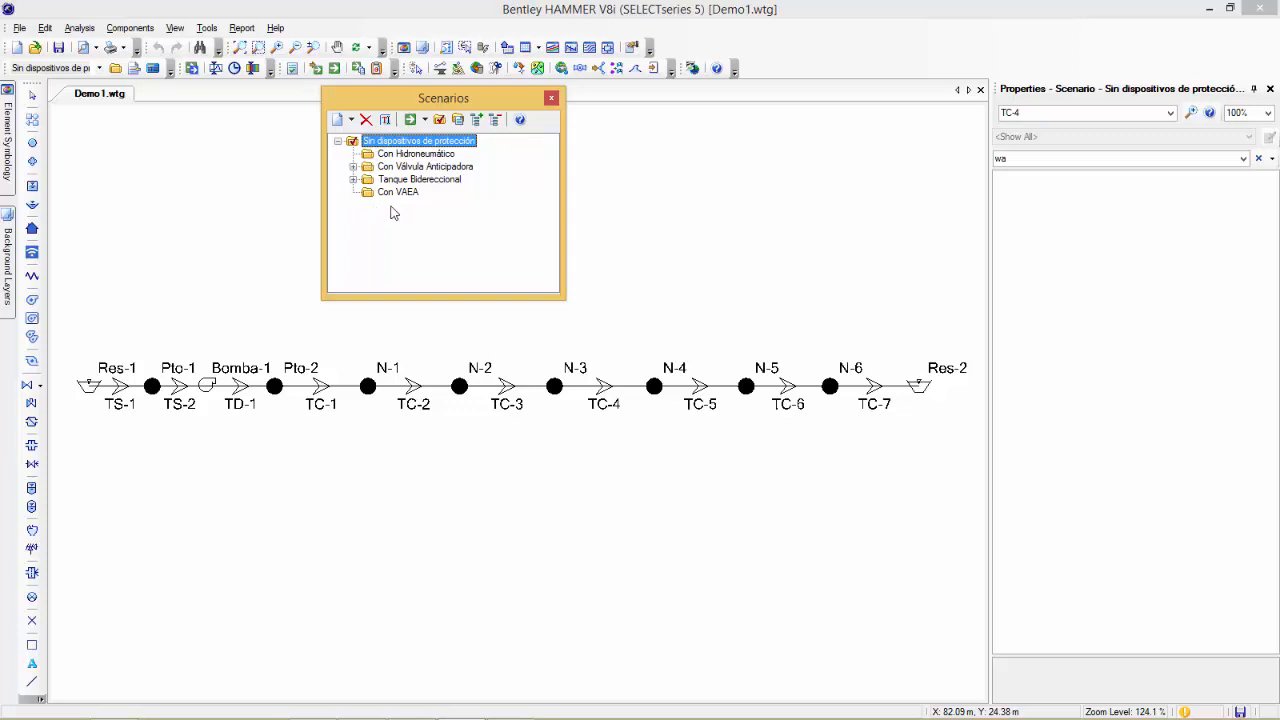
pyautogui.click(370, 156)
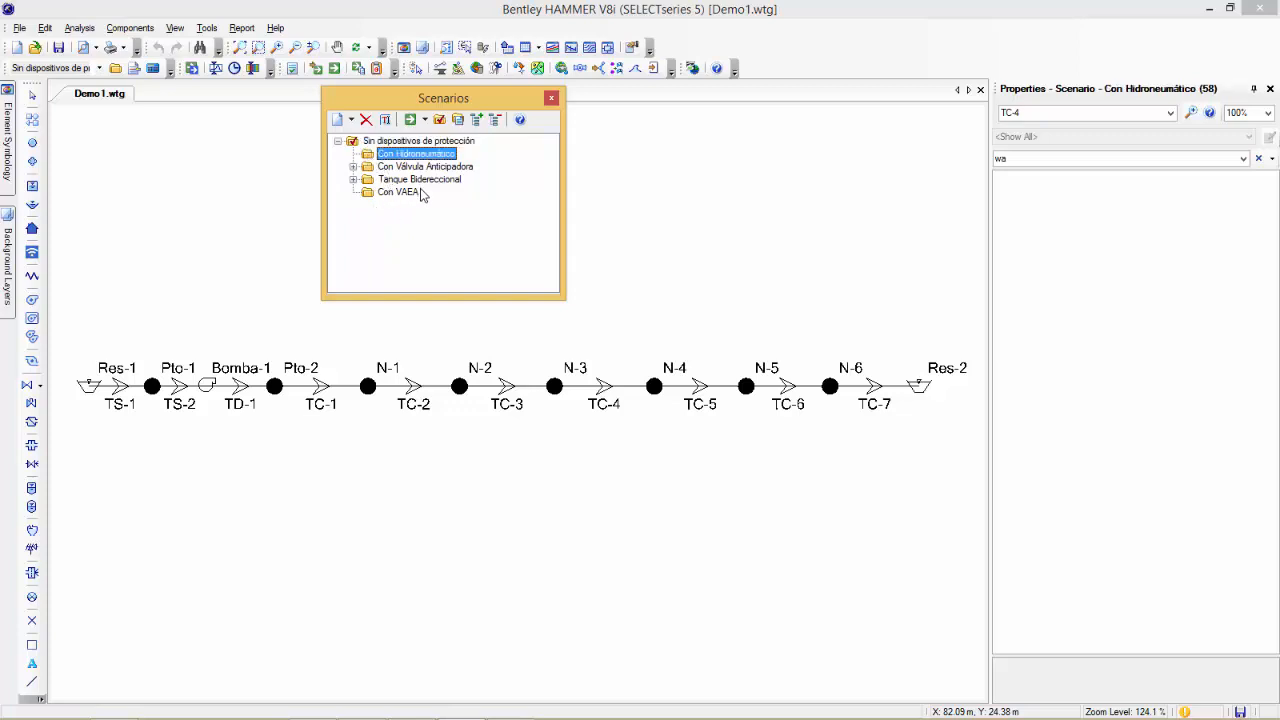
pyautogui.click(354, 168)
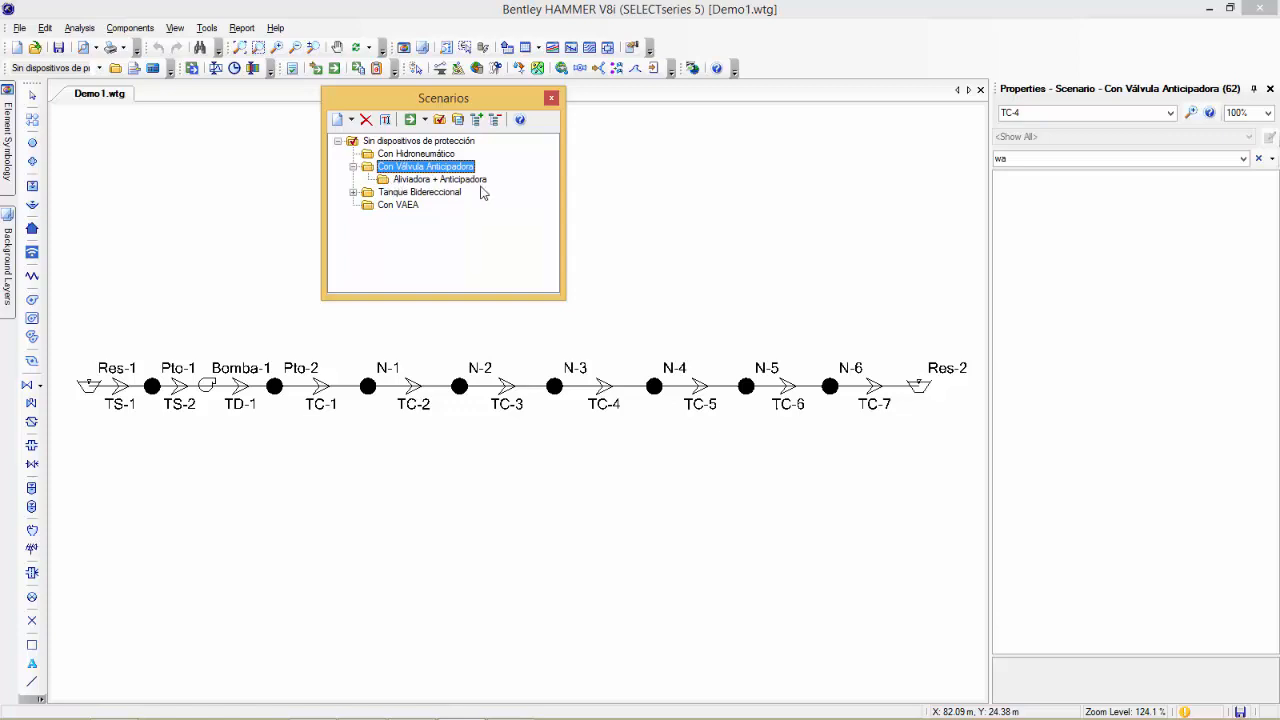
pyautogui.click(356, 194)
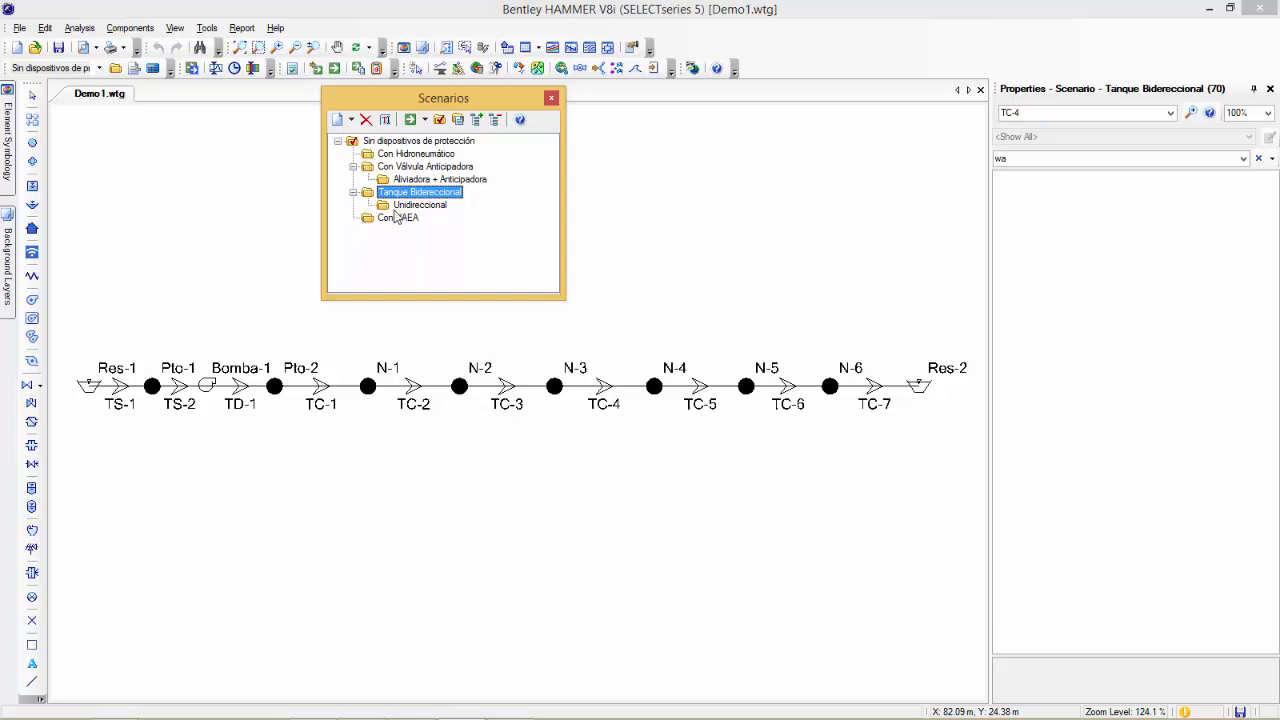
# Make Con Hidroneumático the current scenario and clear the property search filter to show all properties of hydropneumatic tank HT-1
pyautogui.click(370, 156)
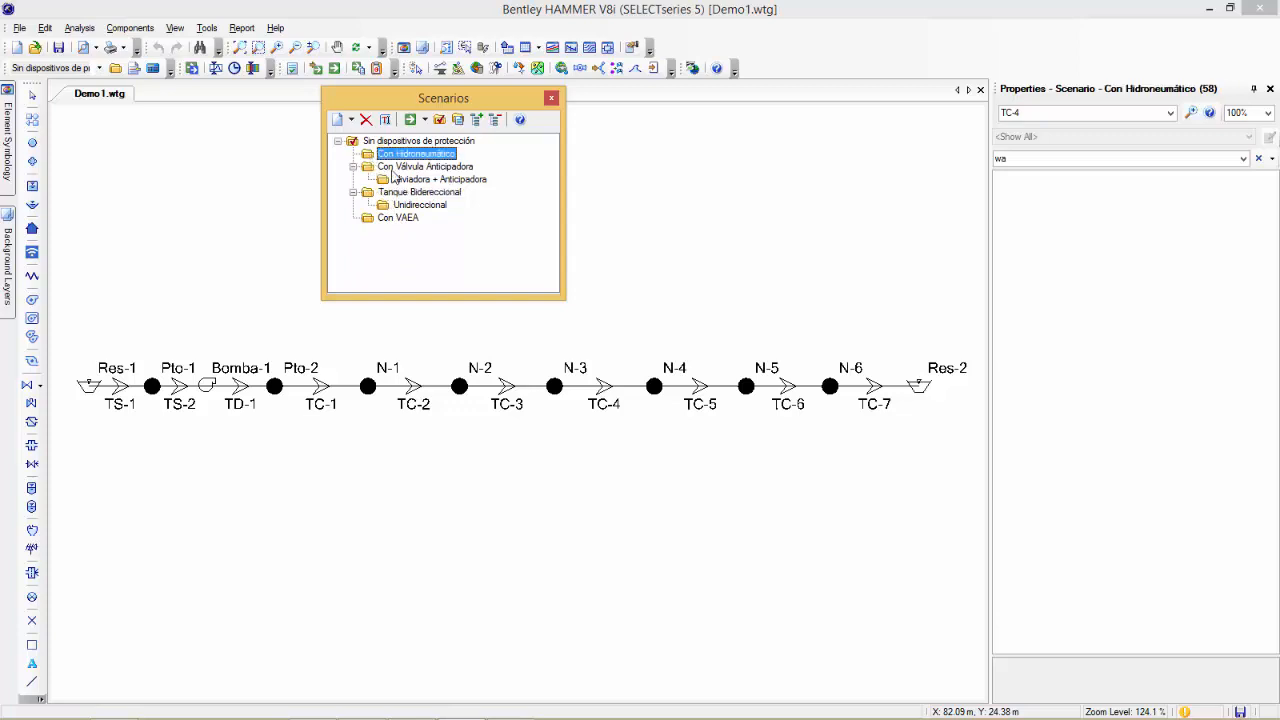
pyautogui.click(441, 119)
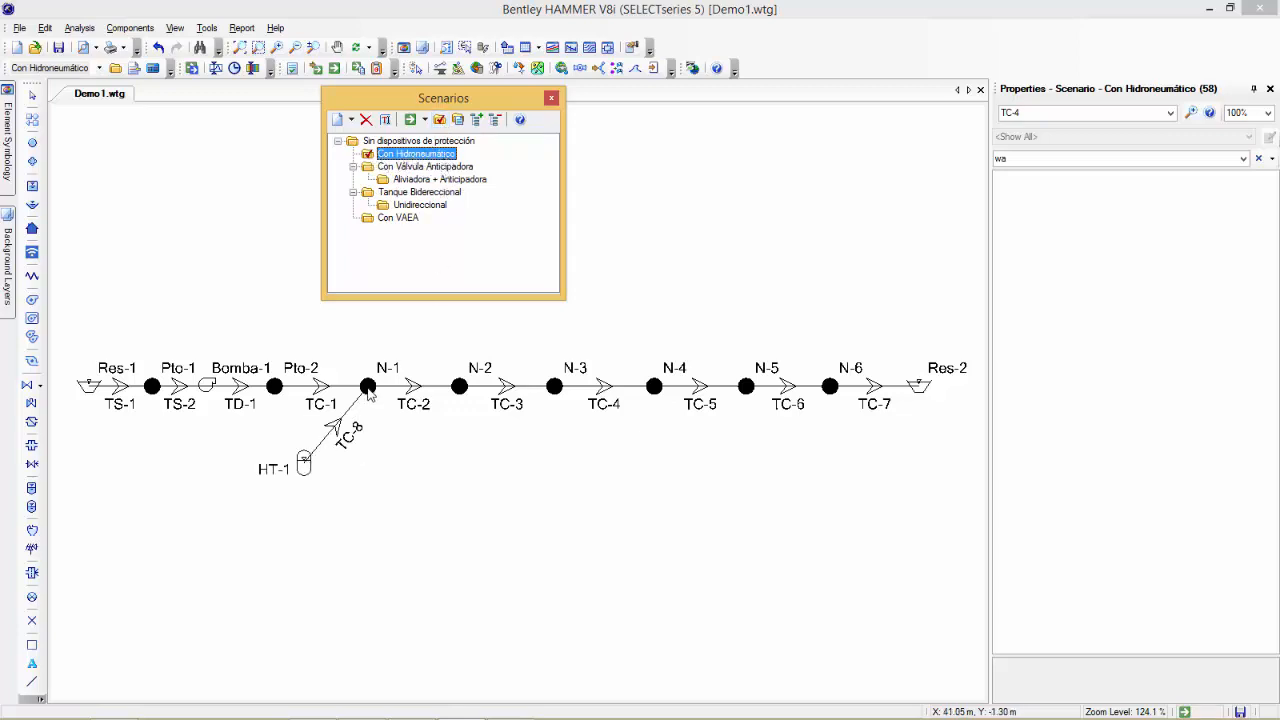
pyautogui.click(304, 466)
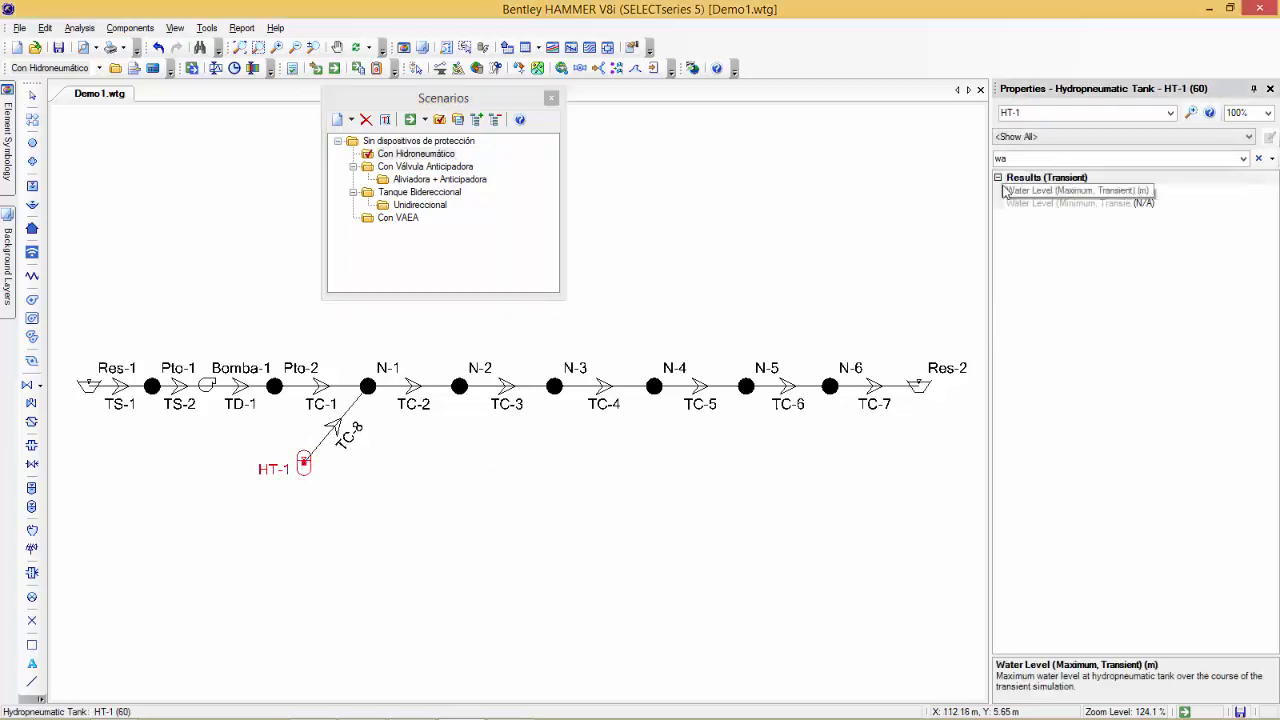
pyautogui.click(1022, 160)
pyautogui.press('BackSpace')
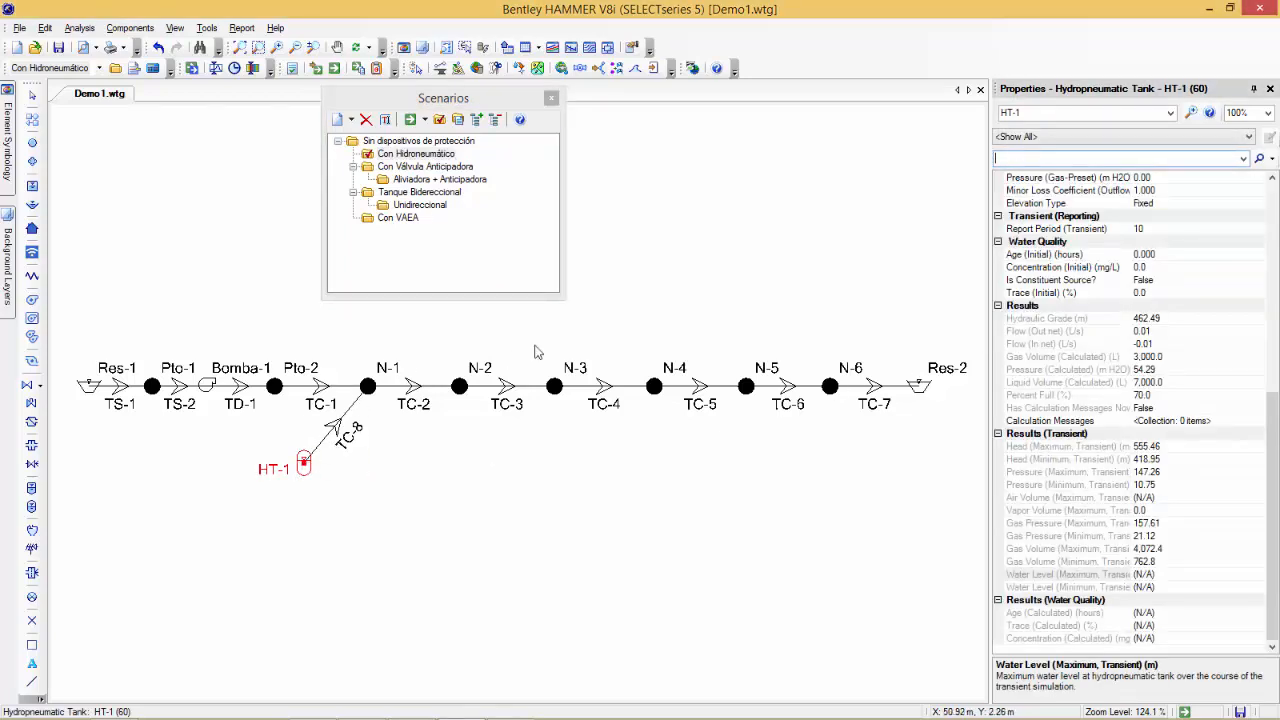
# Compute the Con Hidroneumático scenario, then close the calculation summary and the scenario manager
pyautogui.click(612, 258)
pyautogui.click(410, 120)
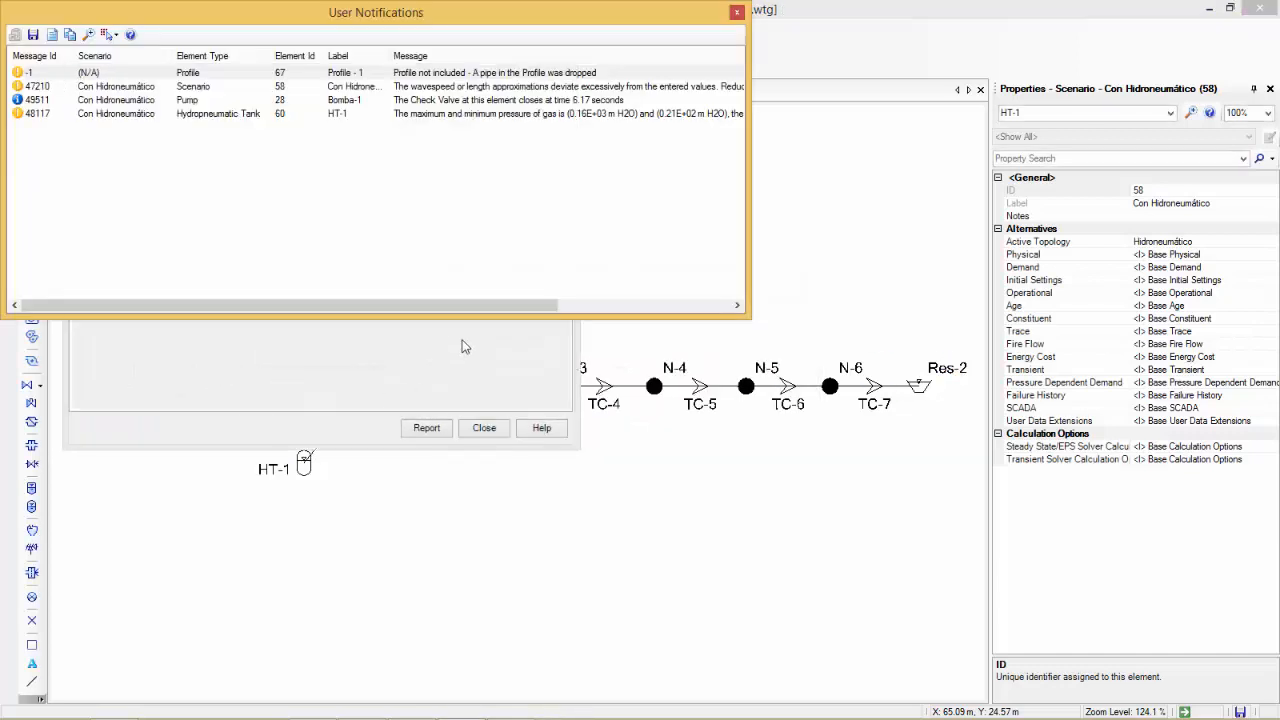
pyautogui.click(484, 428)
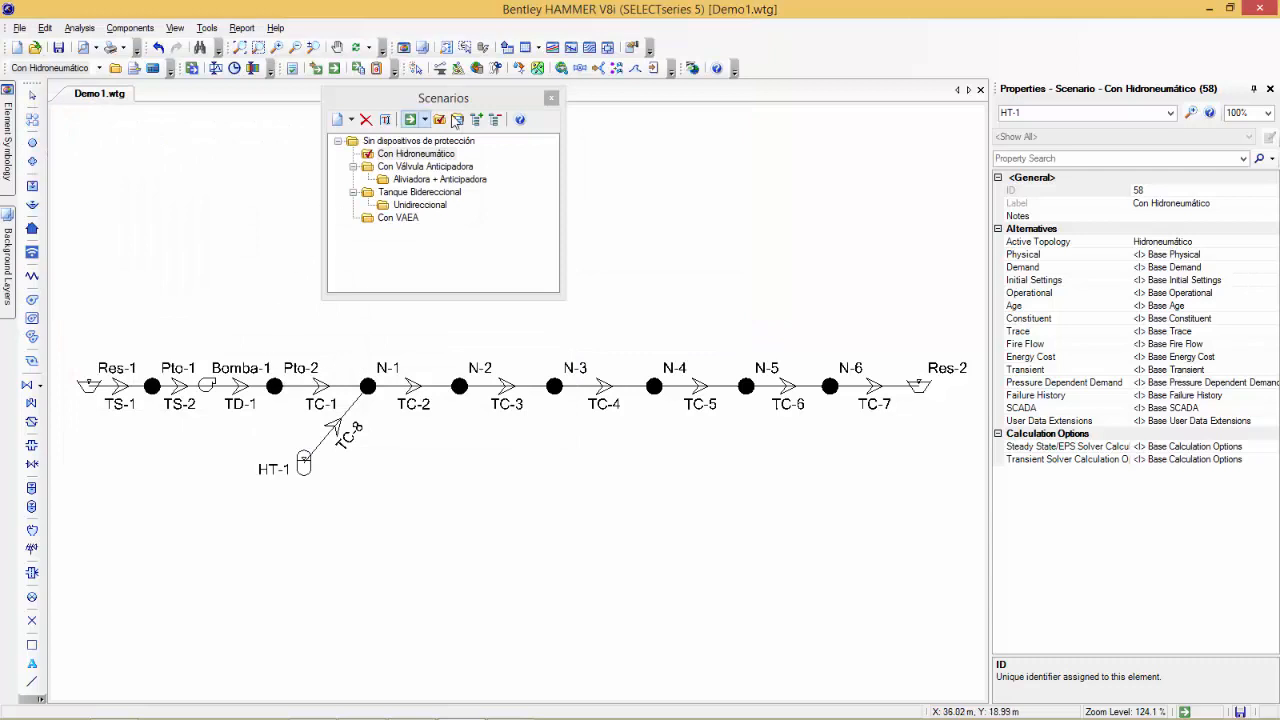
pyautogui.click(551, 98)
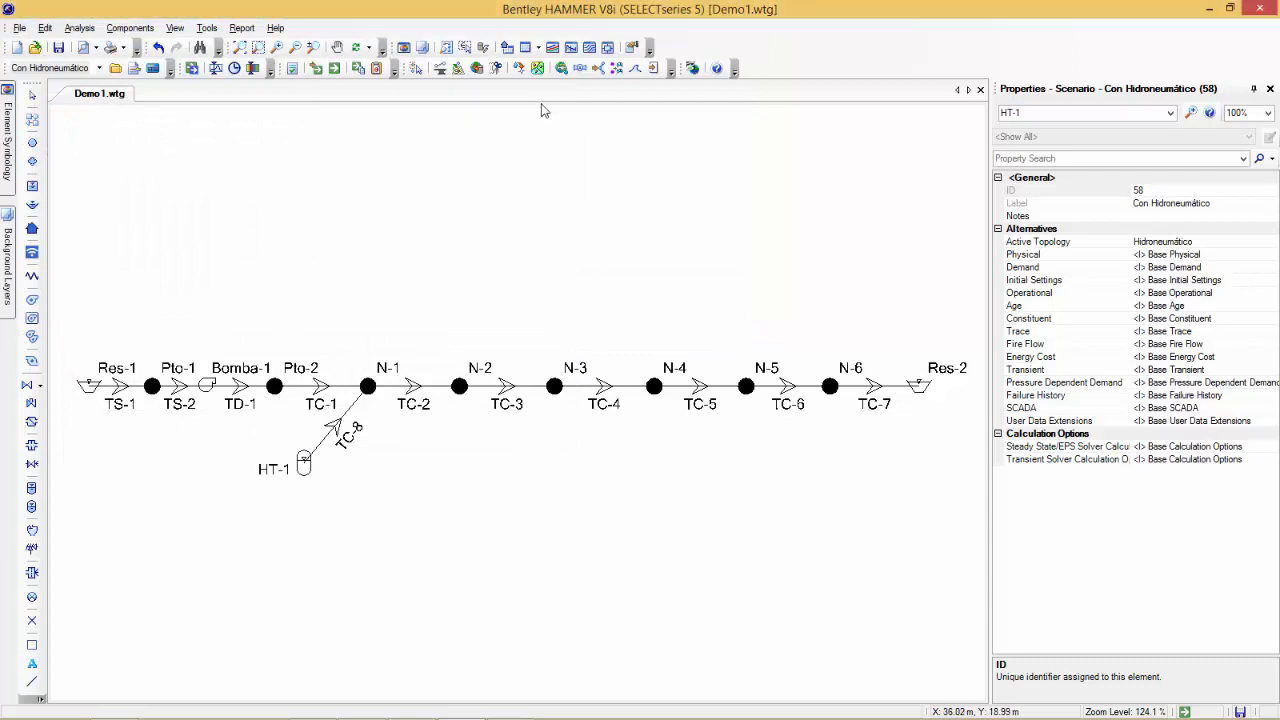
# Open the transient results viewer for Con Hidroneumático and check the tank volume of hydropneumatic tank HT-1
pyautogui.click(215, 68)
pyautogui.moveTo(620, 234); pyautogui.dragTo(341, 50)
pyautogui.click(306, 462)
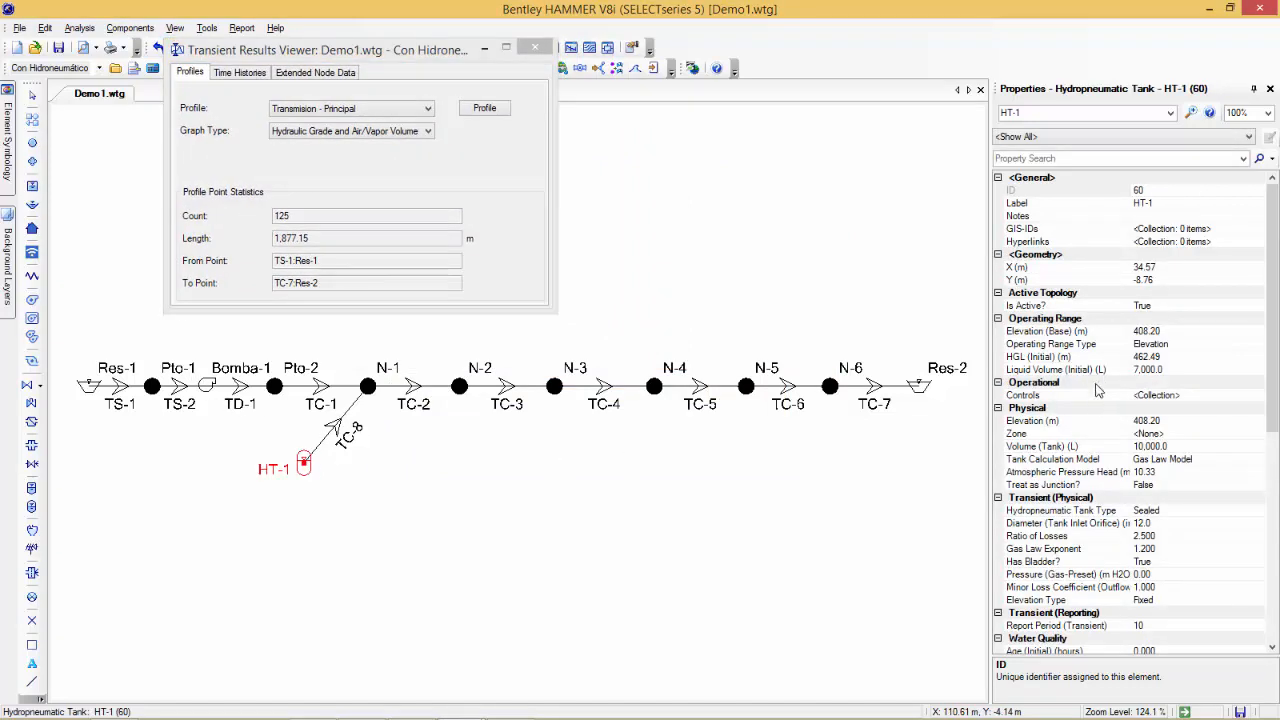
pyautogui.click(1070, 448)
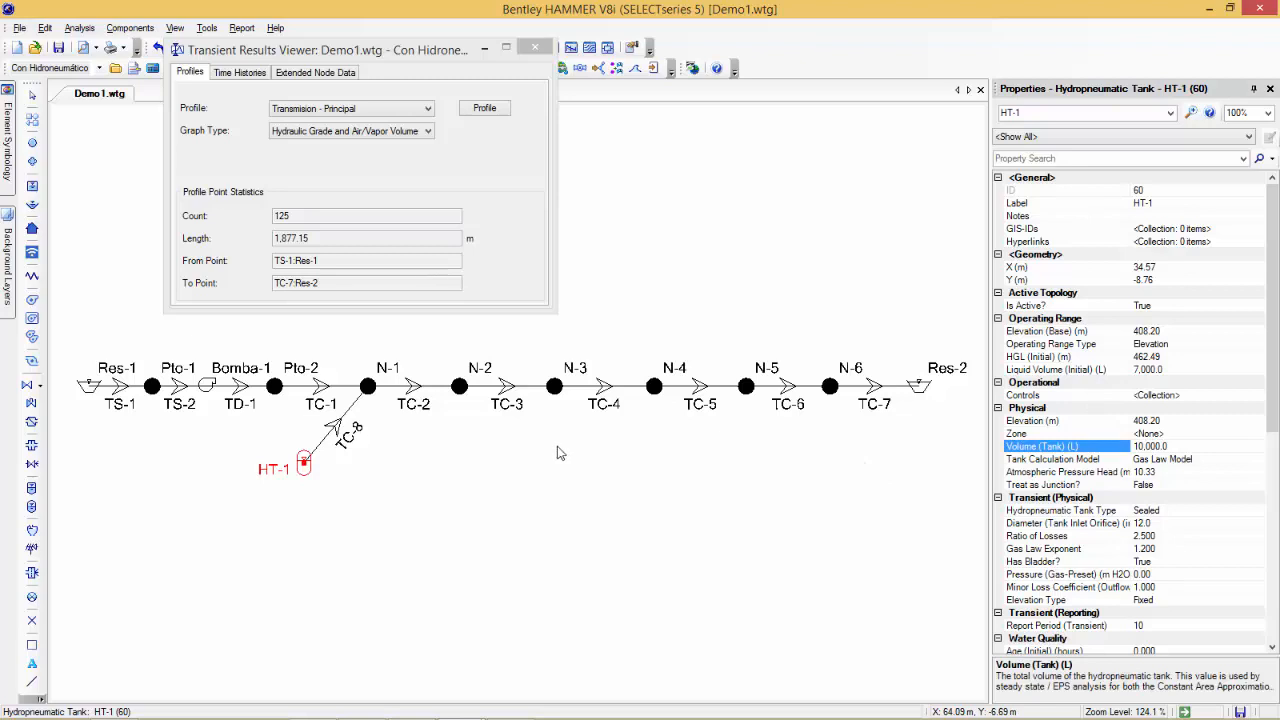
# Plot the Transmision - Principal profile of hydraulic grade and air/vapor volume, animate it towards the end of the simulation, and close the graph
pyautogui.click(476, 125)
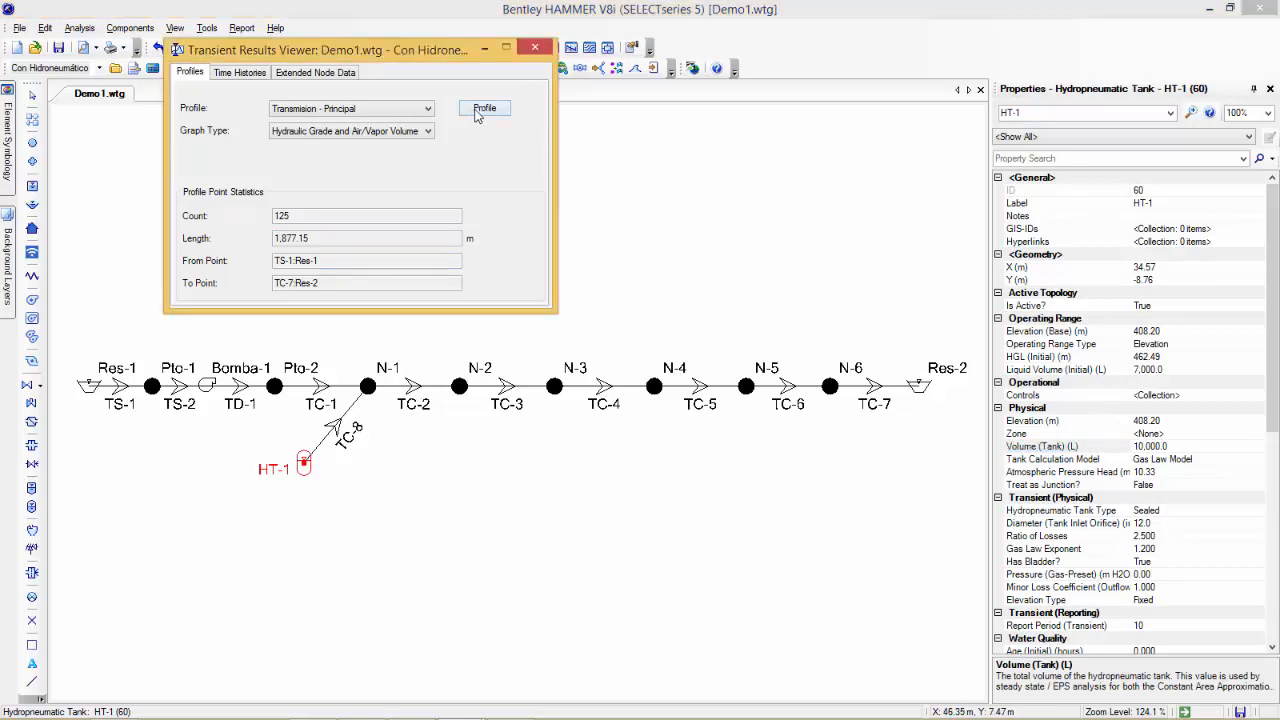
pyautogui.click(482, 109)
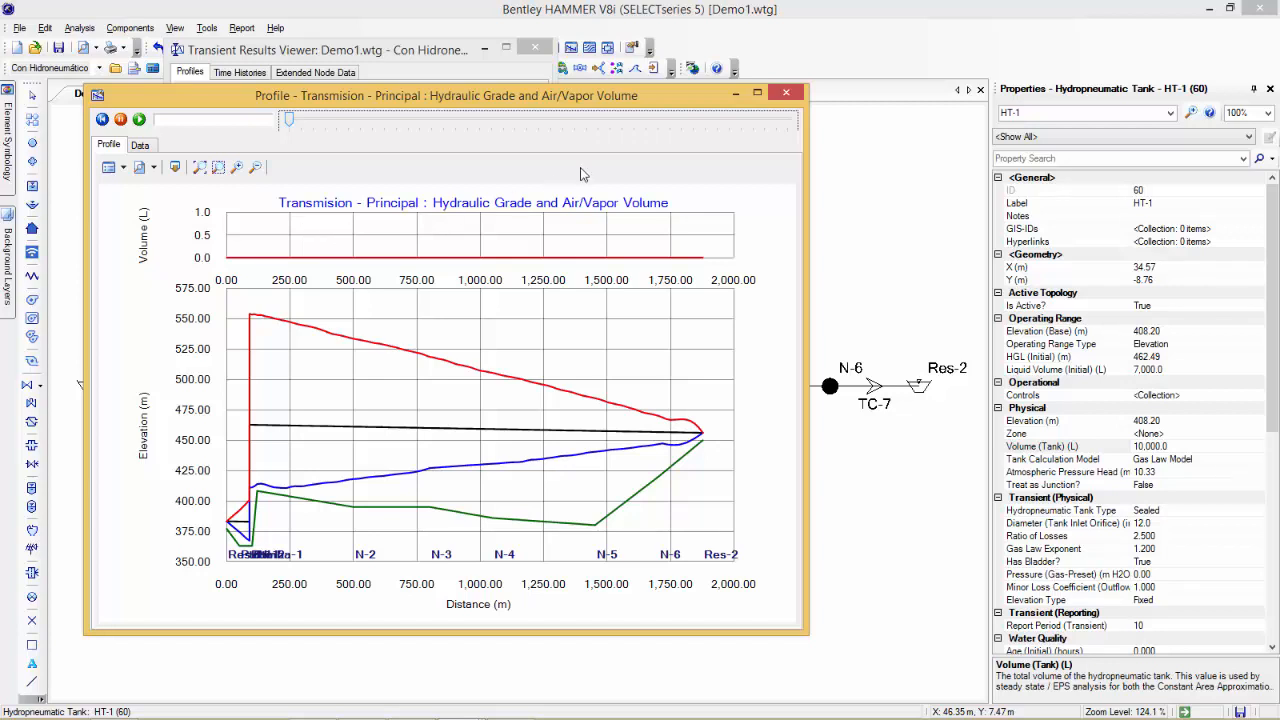
pyautogui.click(140, 120)
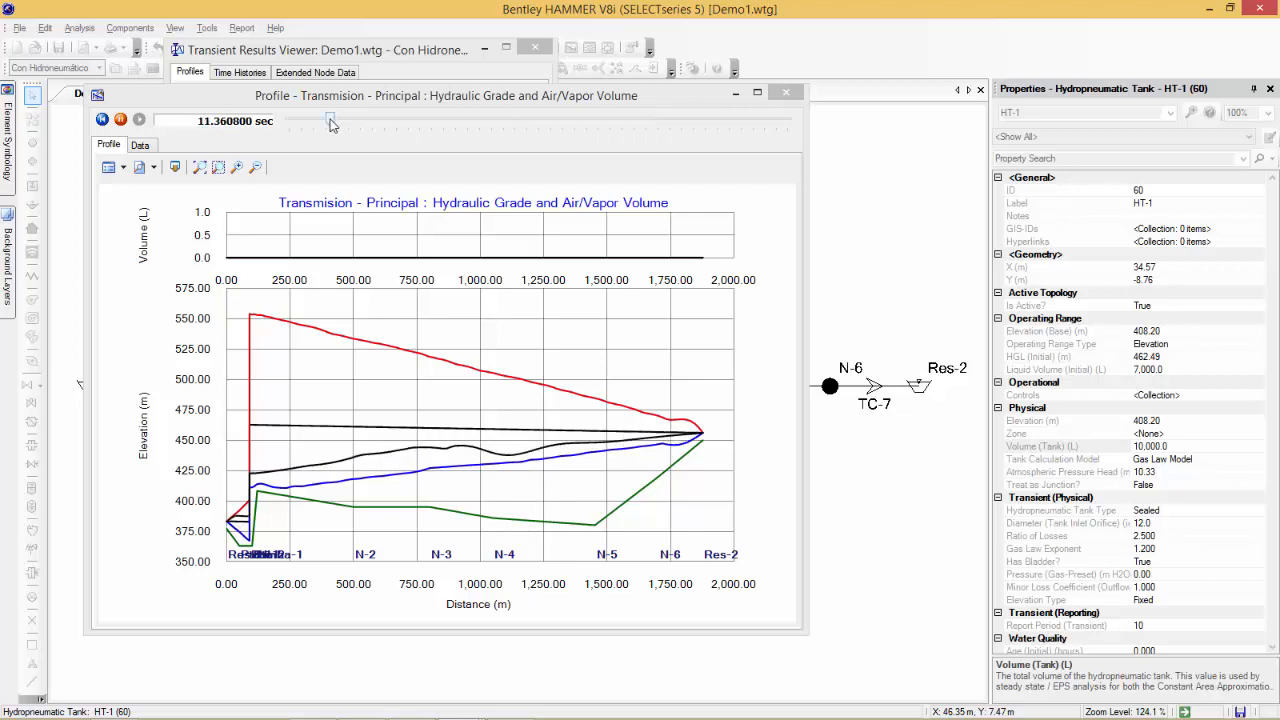
pyautogui.moveTo(330, 120); pyautogui.dragTo(770, 123)
pyautogui.click(786, 92)
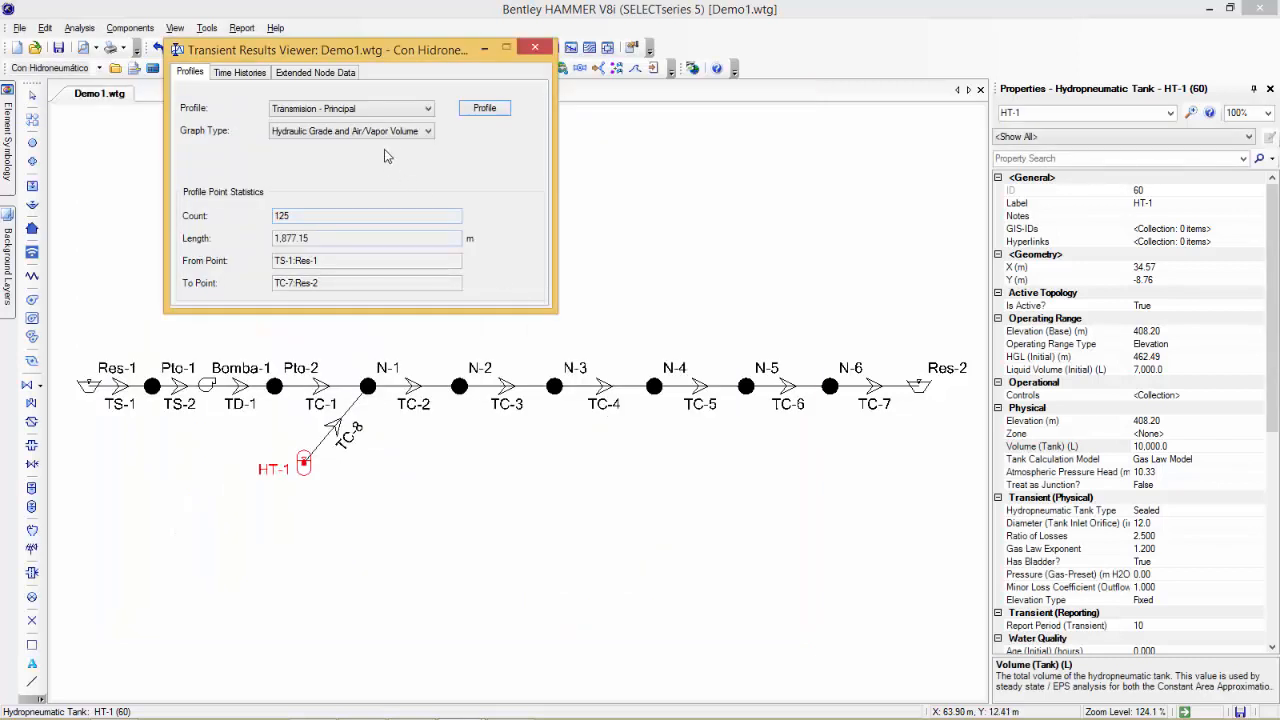
# Plot the time history of hydraulic grade, flow and air/vapor volume at TC-1:N-1 for Con Hidroneumático, examine the curves, and close the graph
pyautogui.click(238, 76)
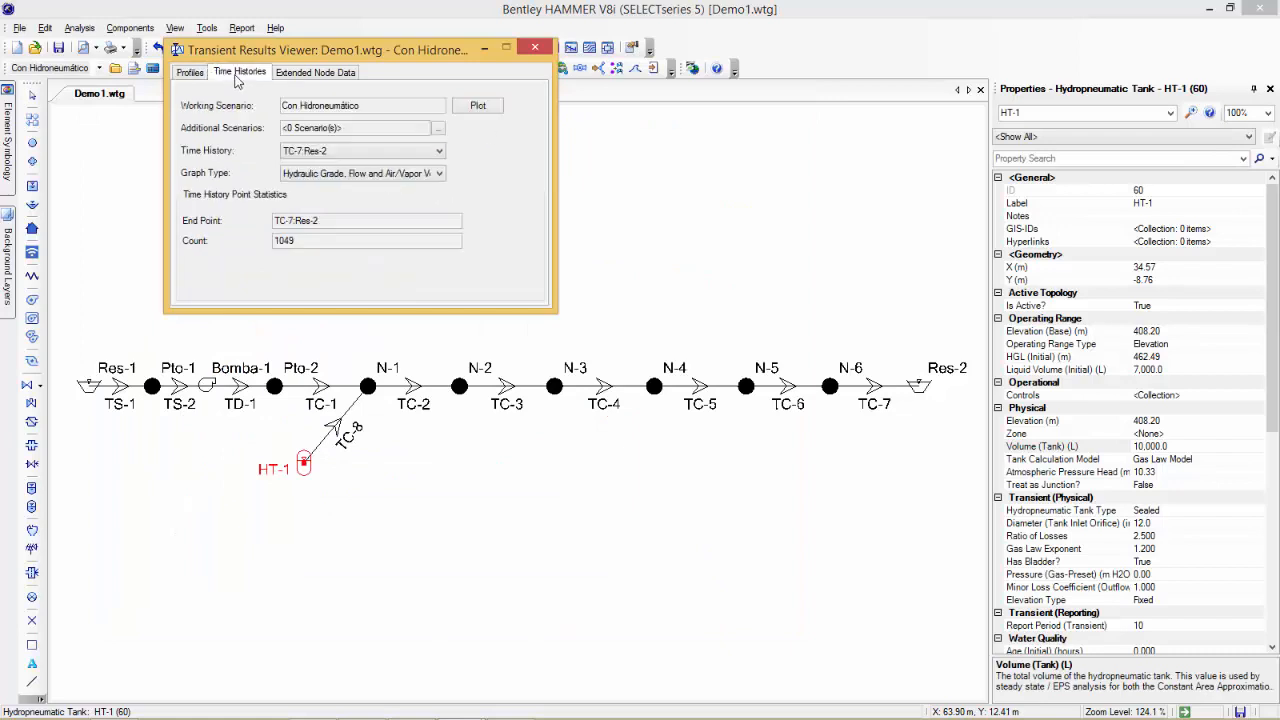
pyautogui.click(437, 152)
pyautogui.click(366, 193)
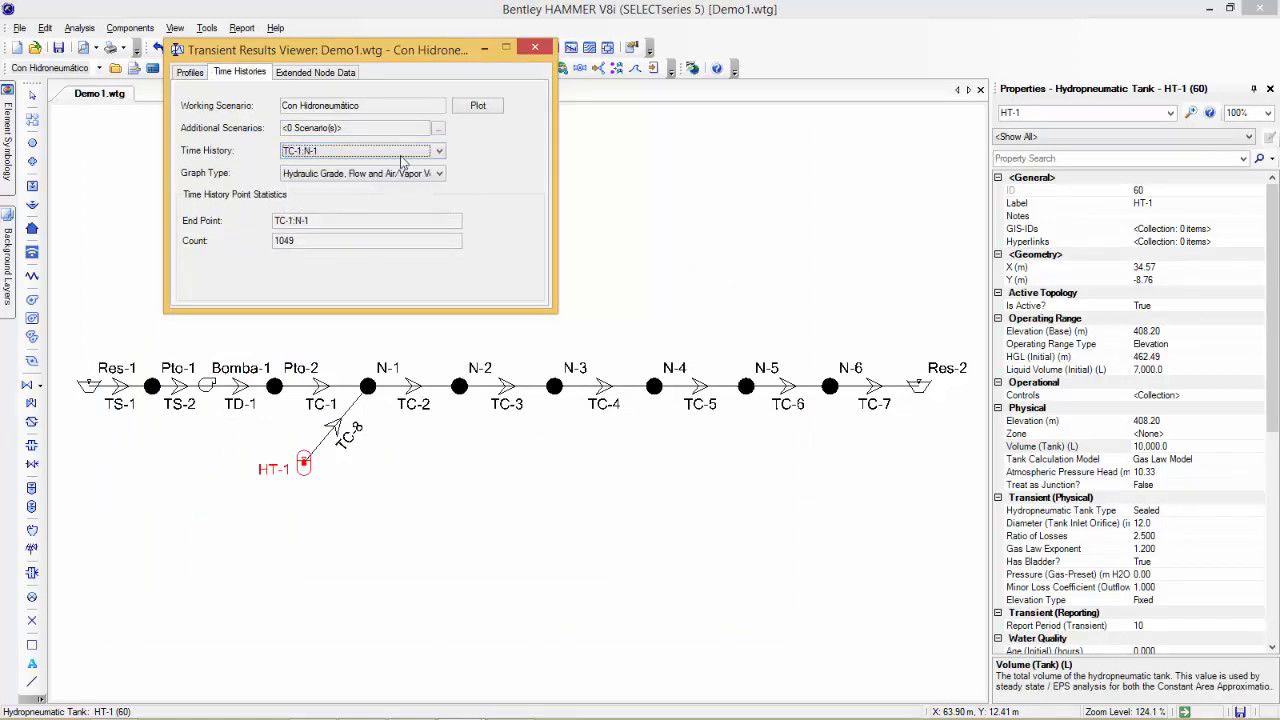
pyautogui.click(476, 108)
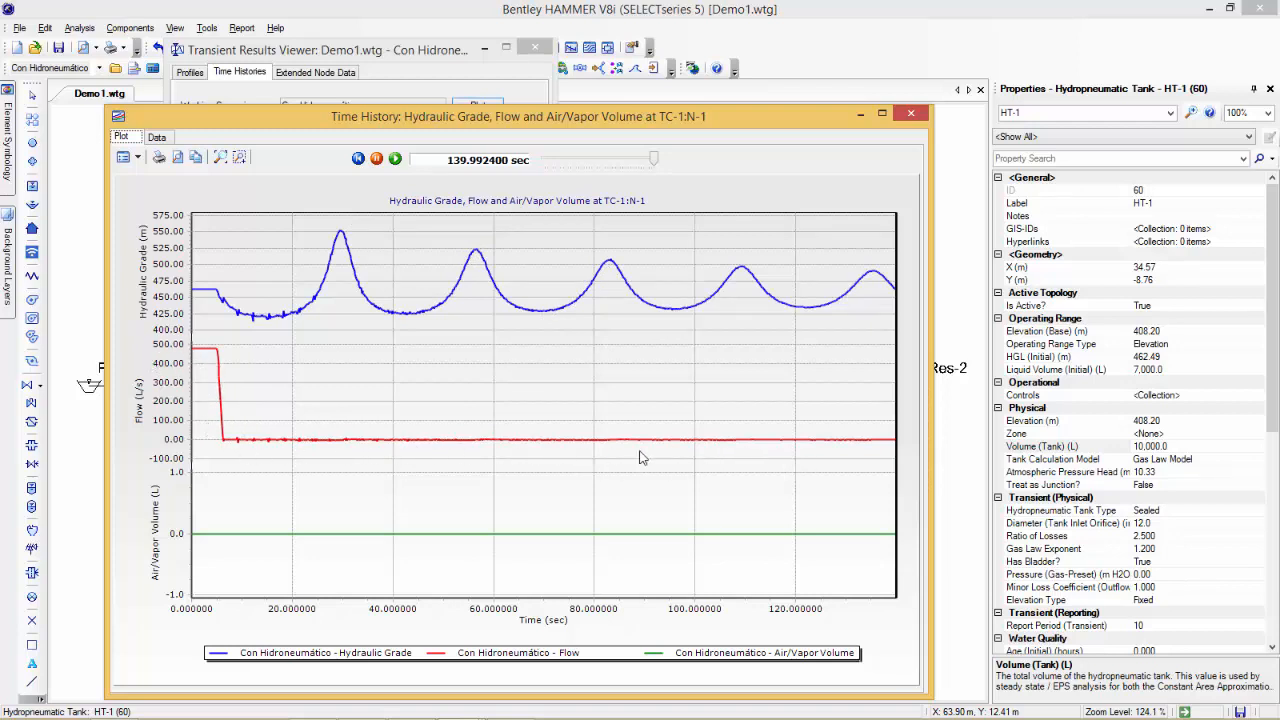
pyautogui.click(911, 113)
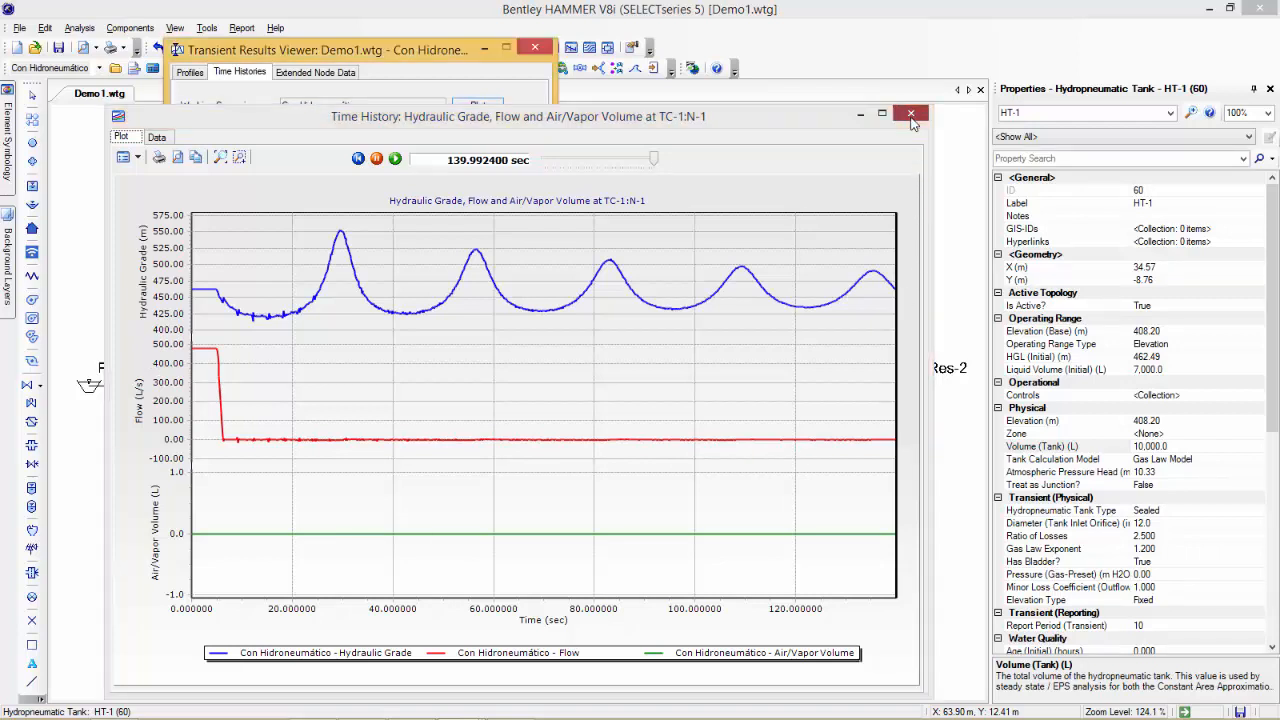
# Plot the extended node data for Water Inflow at HT-1, examine the curve, and close the graph and the results viewer
pyautogui.click(297, 73)
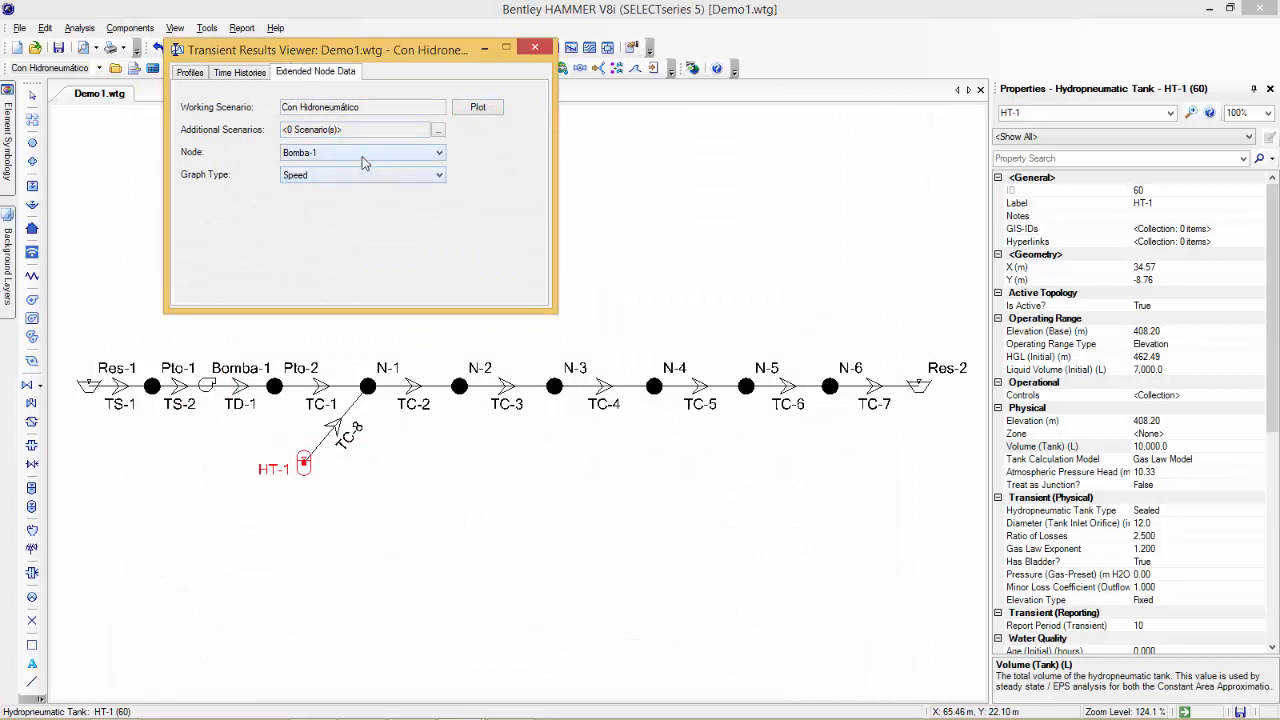
pyautogui.click(363, 158)
pyautogui.click(337, 180)
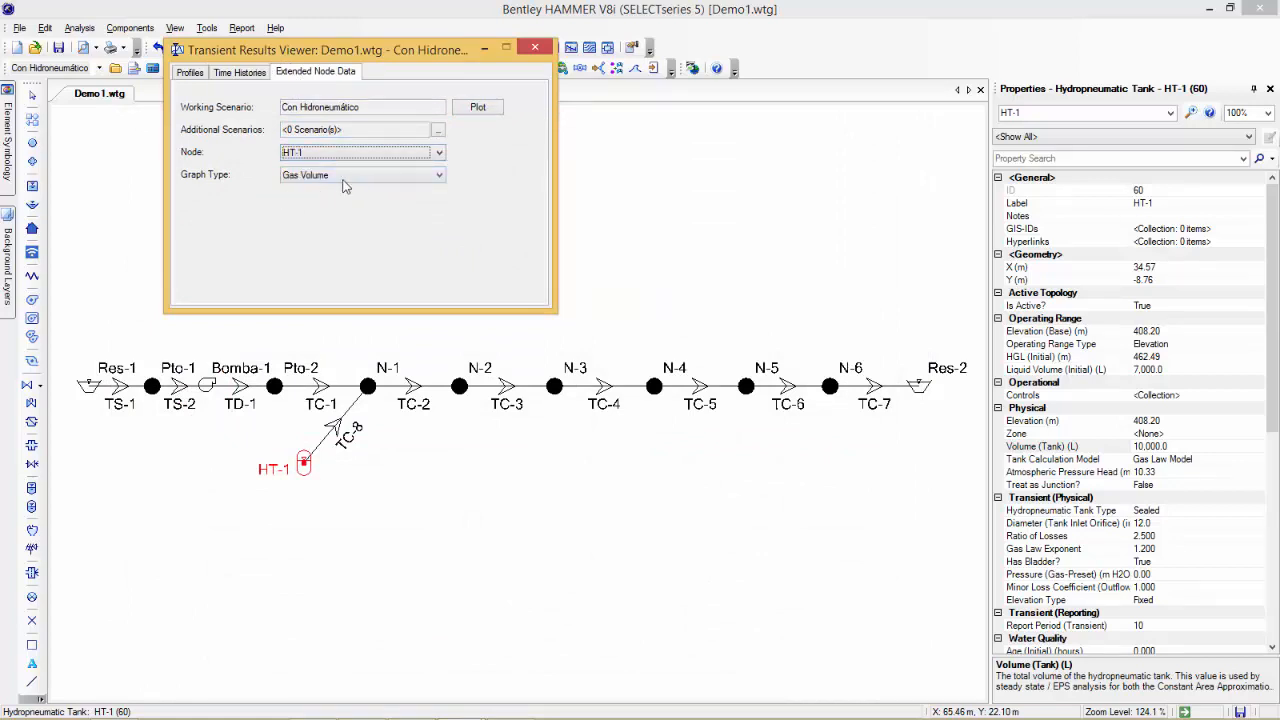
pyautogui.click(345, 177)
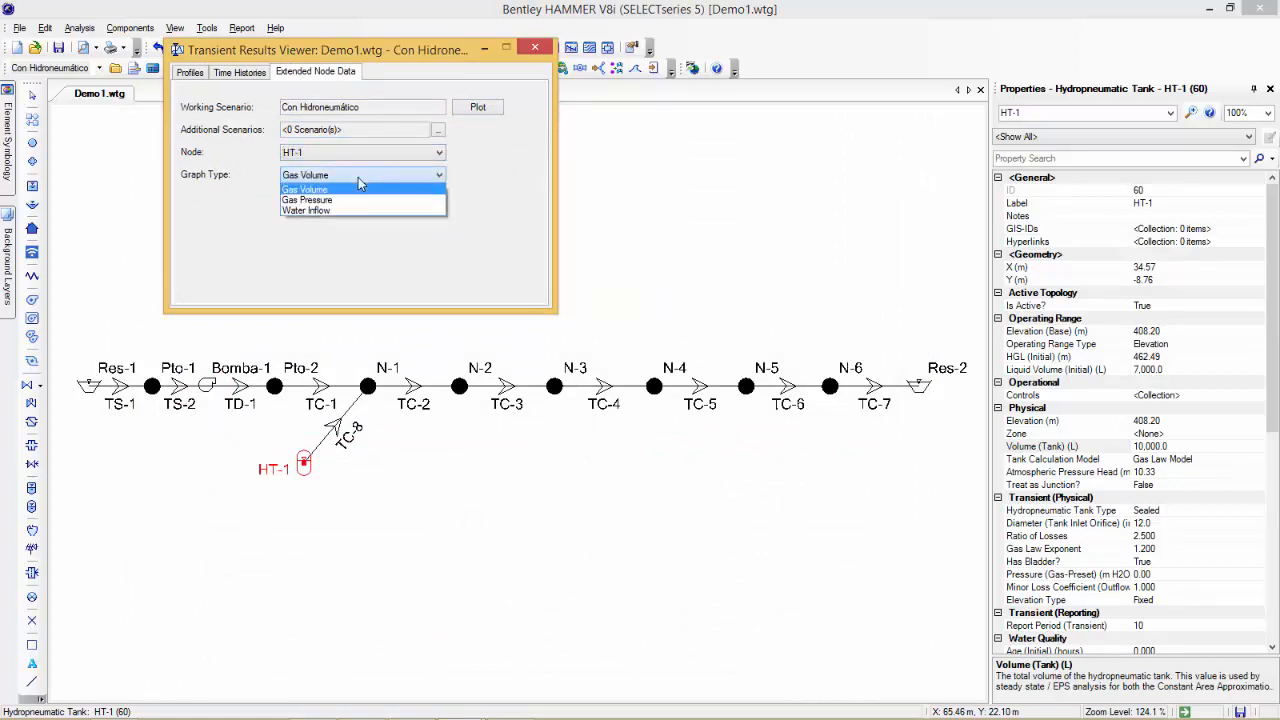
pyautogui.click(306, 210)
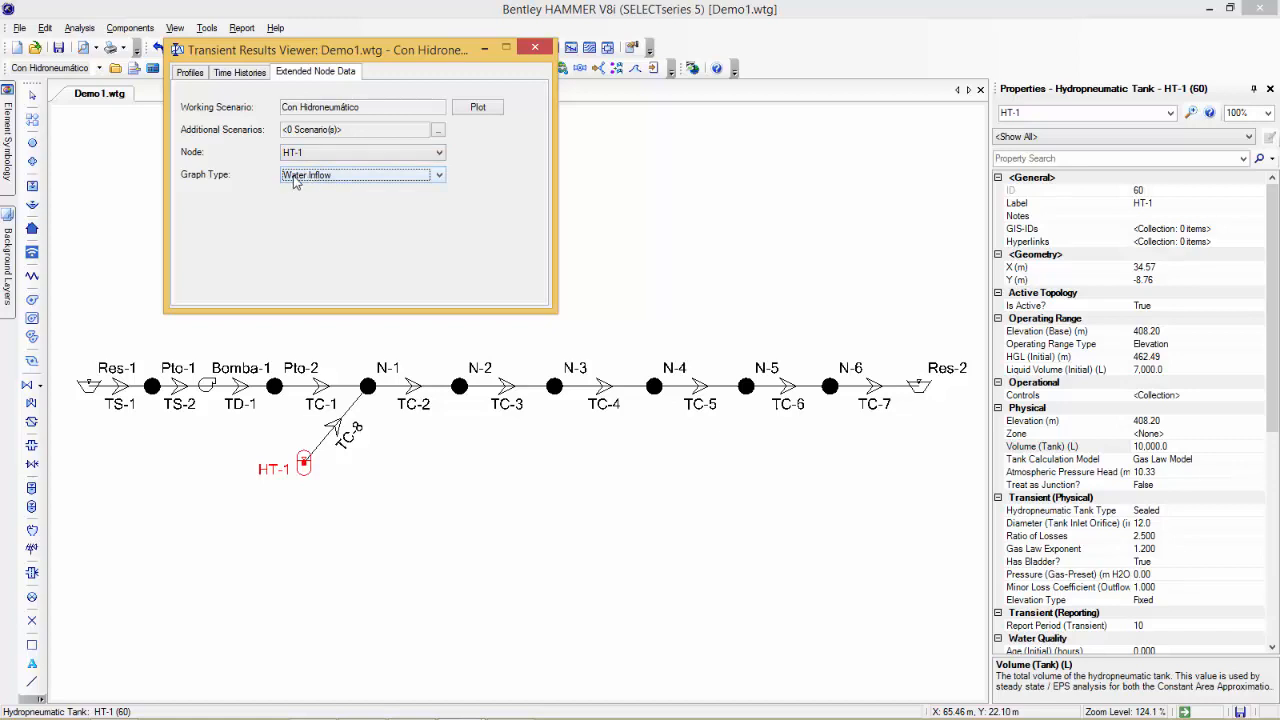
pyautogui.click(479, 108)
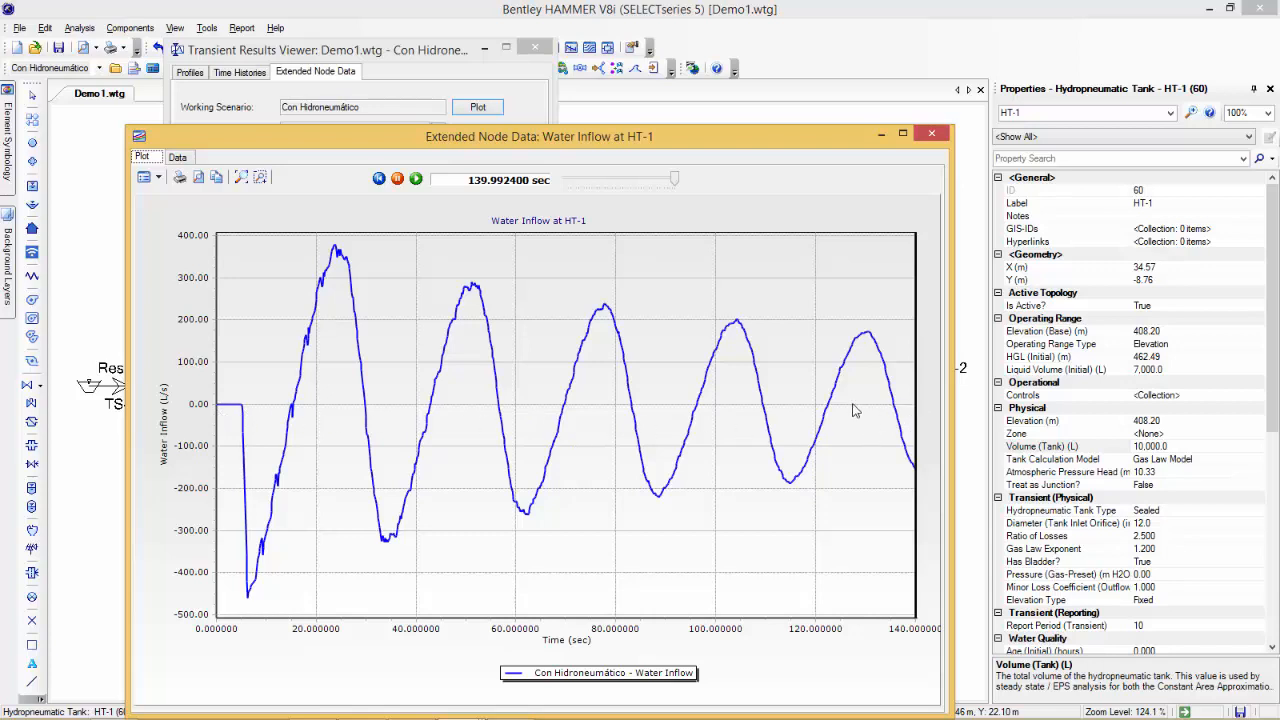
pyautogui.click(931, 133)
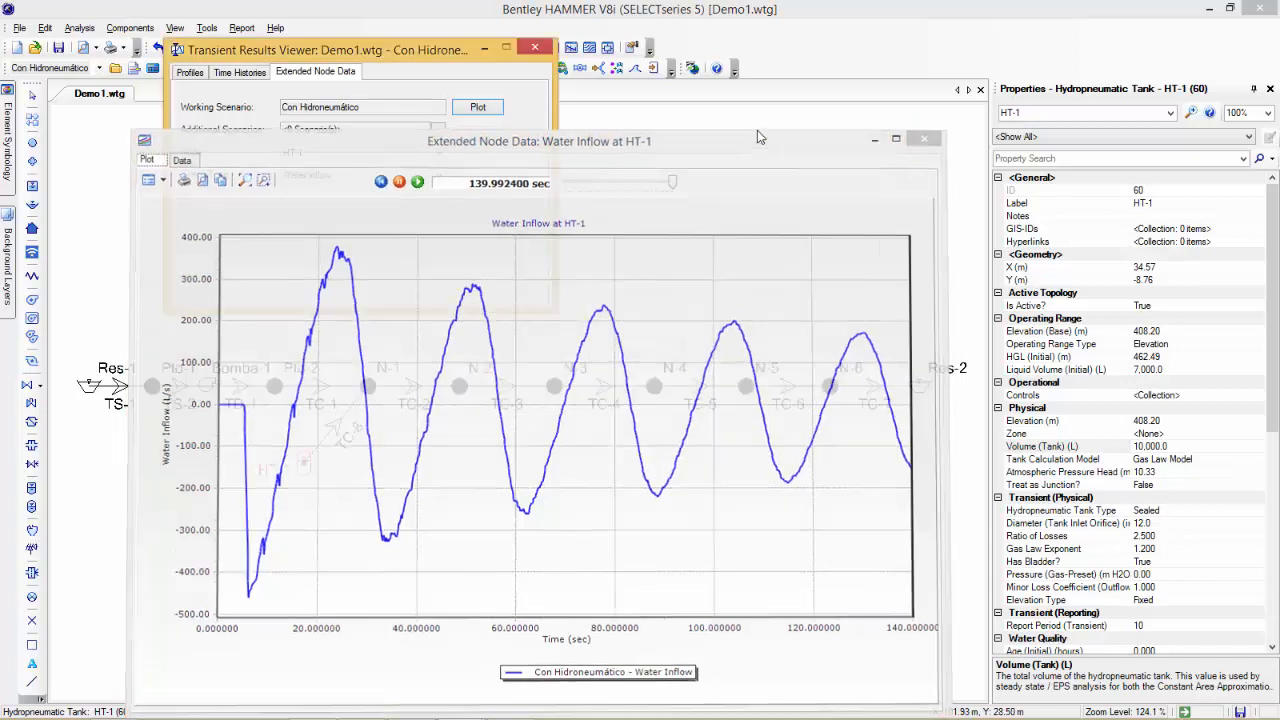
pyautogui.click(535, 47)
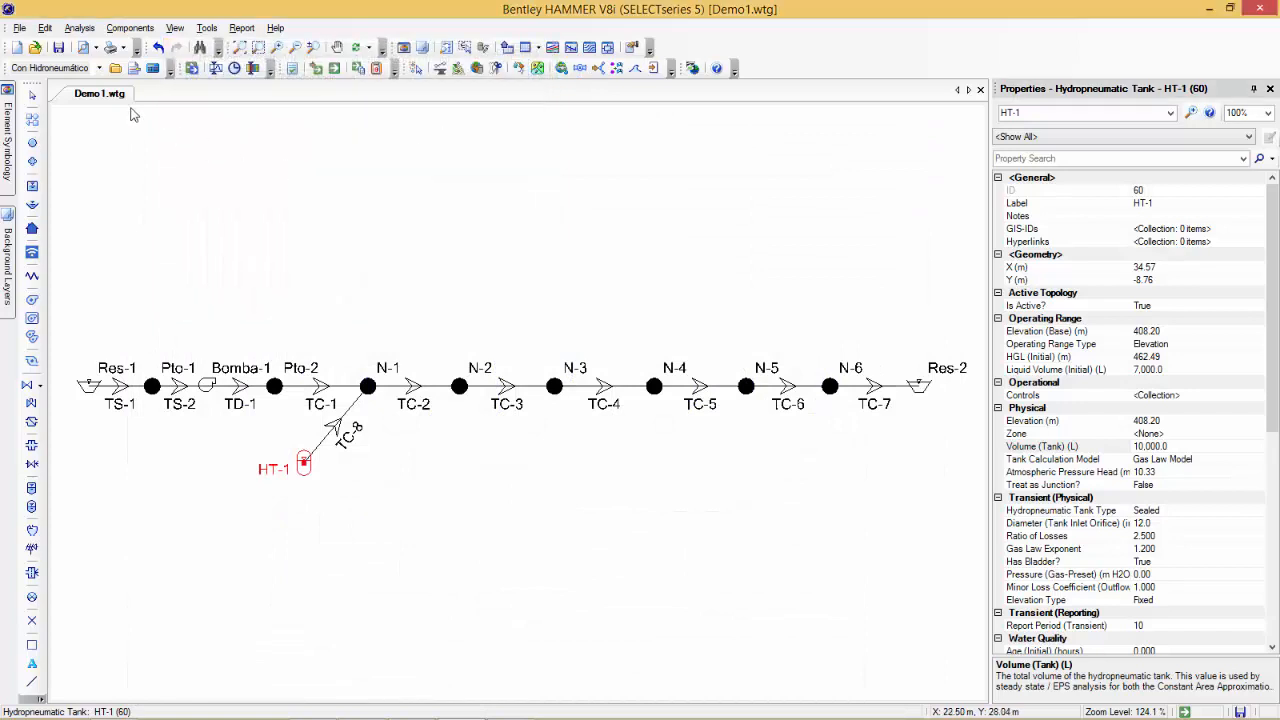
# Deselect the tank and make Con Válvula Anticipadora the current scenario in the scenario manager
pyautogui.click(329, 241)
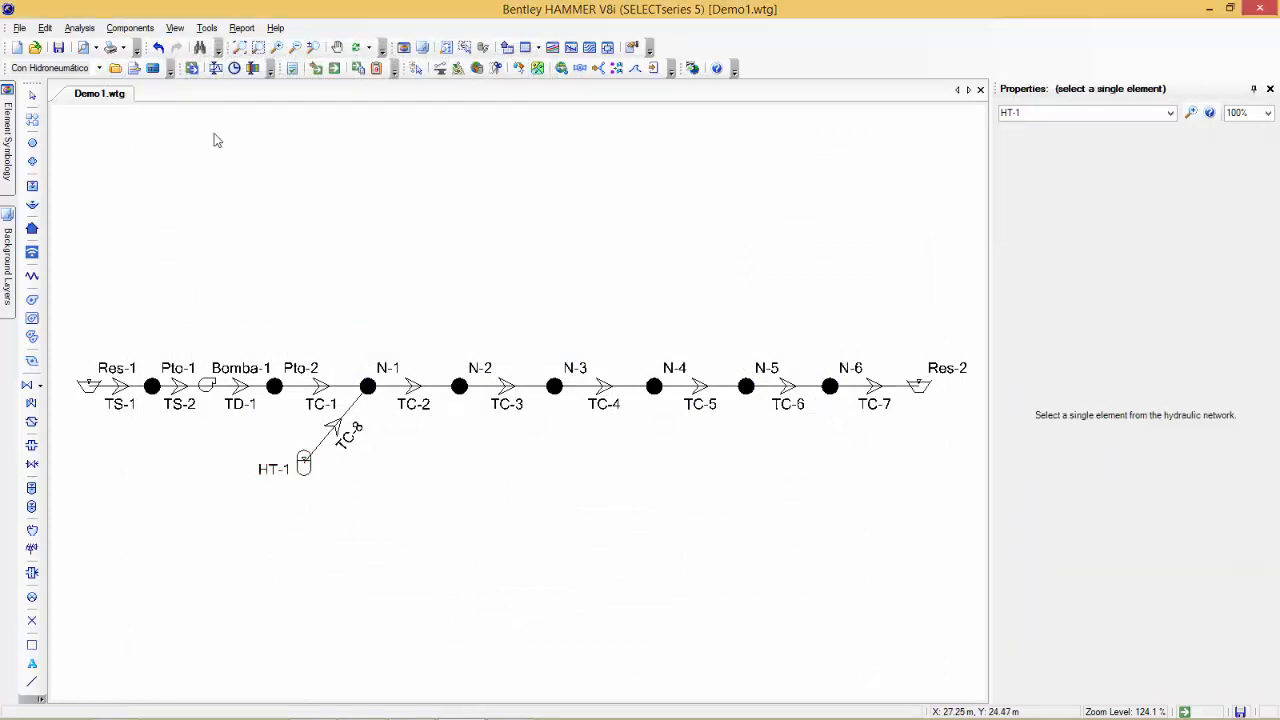
pyautogui.click(115, 68)
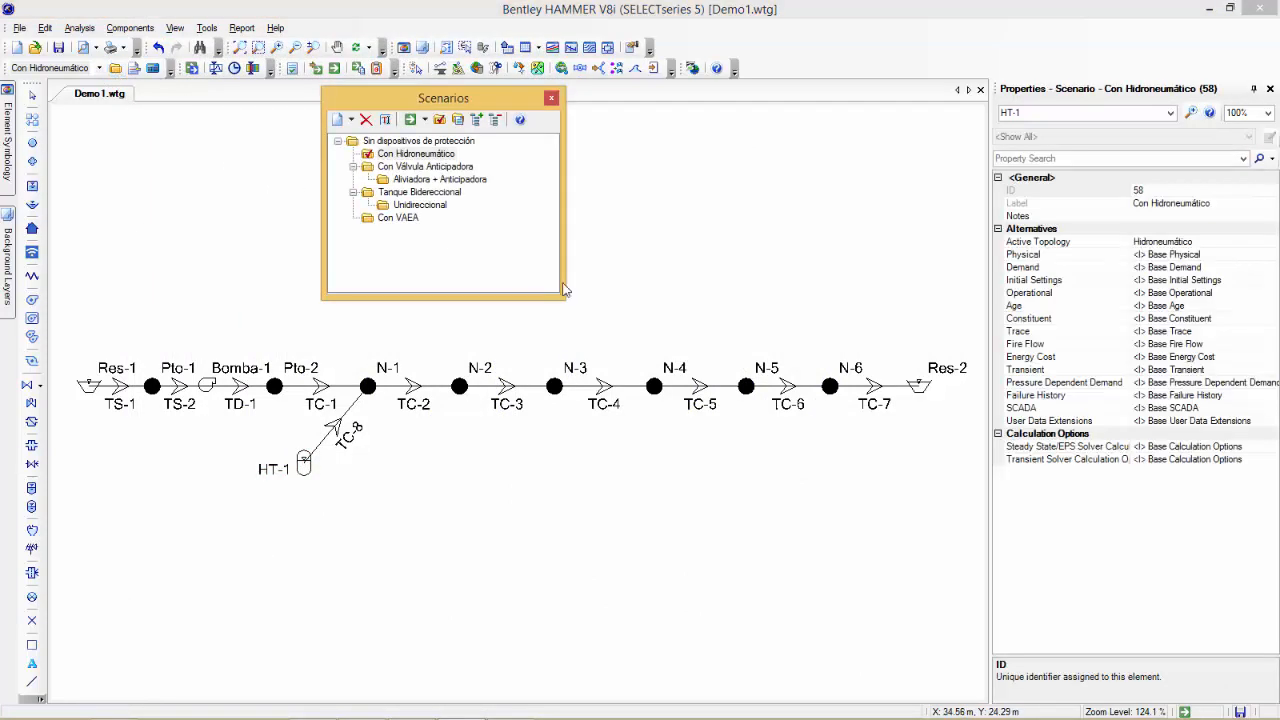
pyautogui.click(369, 168)
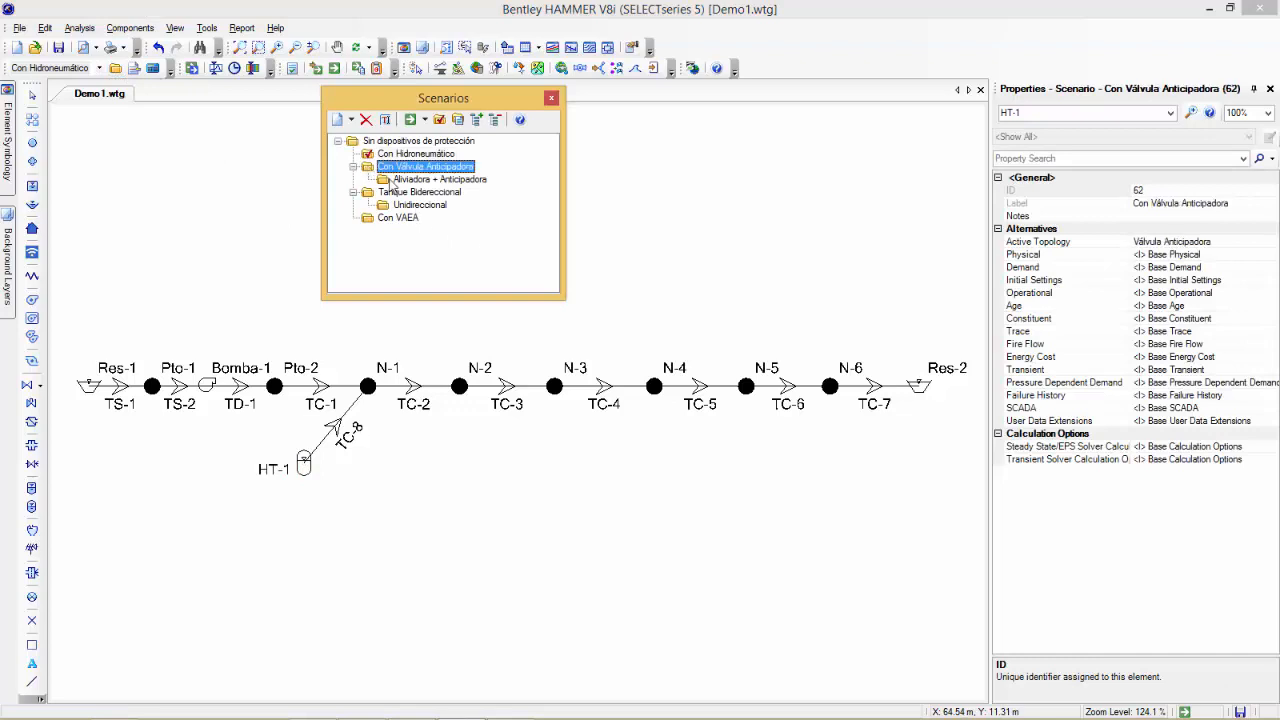
pyautogui.click(439, 119)
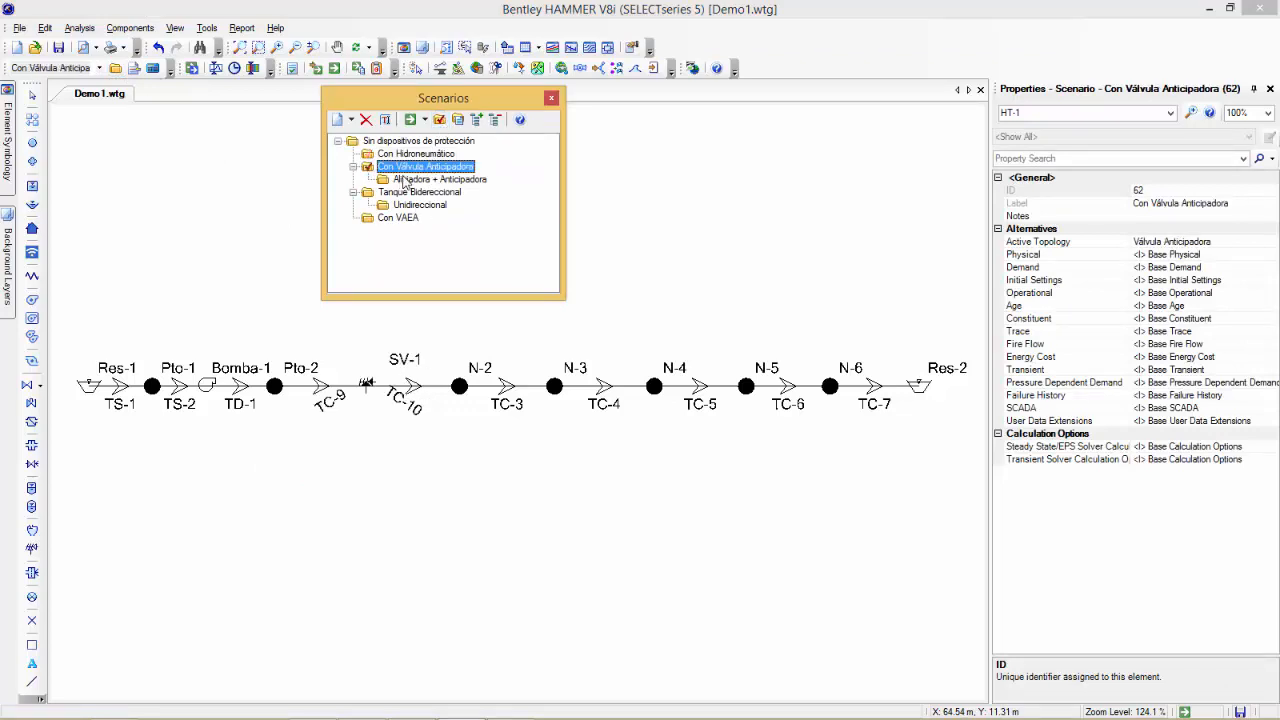
# Review the alternatives of the Aliviadora + Anticipadora, Tanque Bidereccional, Unidireccional and Con VAEA scenarios one after another
pyautogui.click(398, 181)
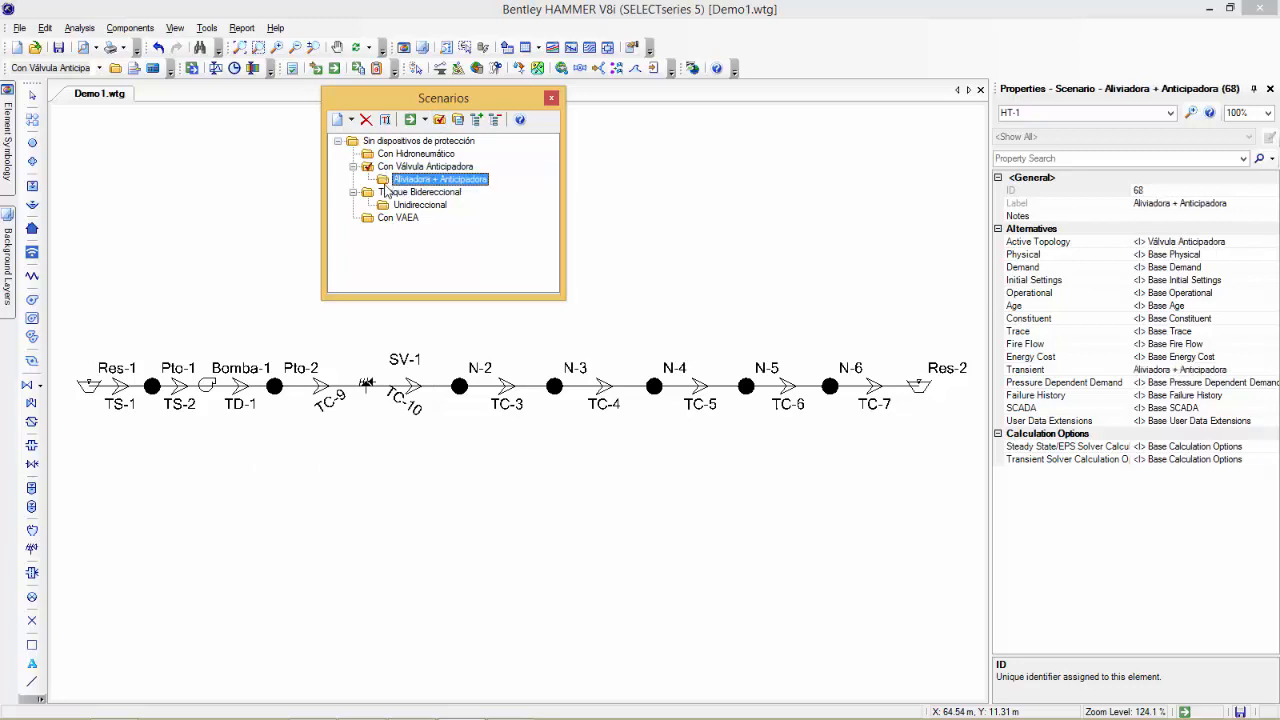
pyautogui.click(396, 193)
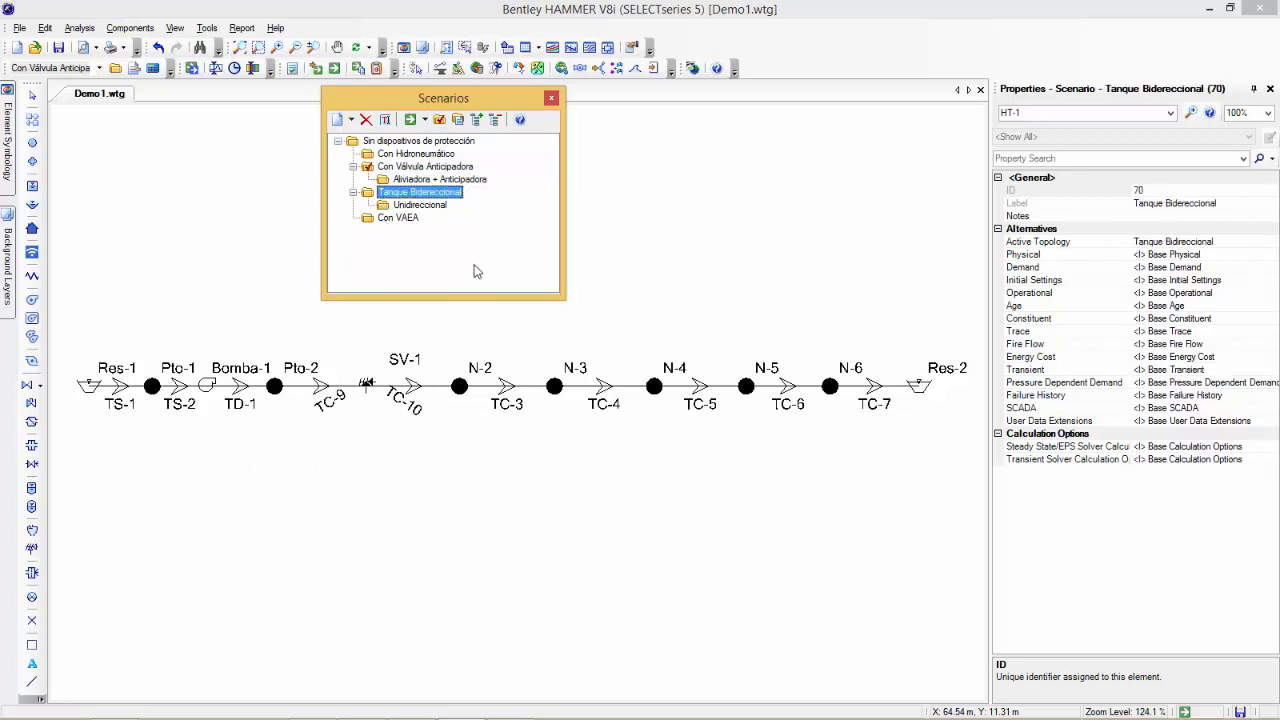
pyautogui.click(384, 206)
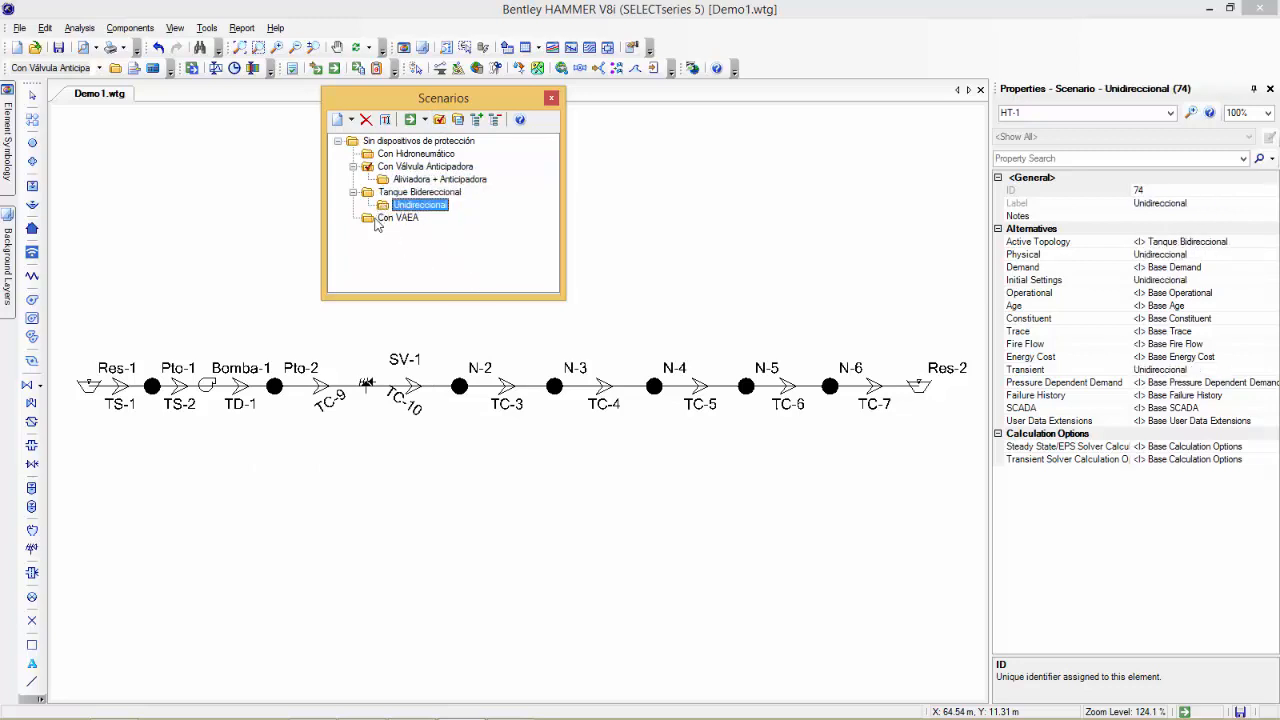
pyautogui.click(376, 219)
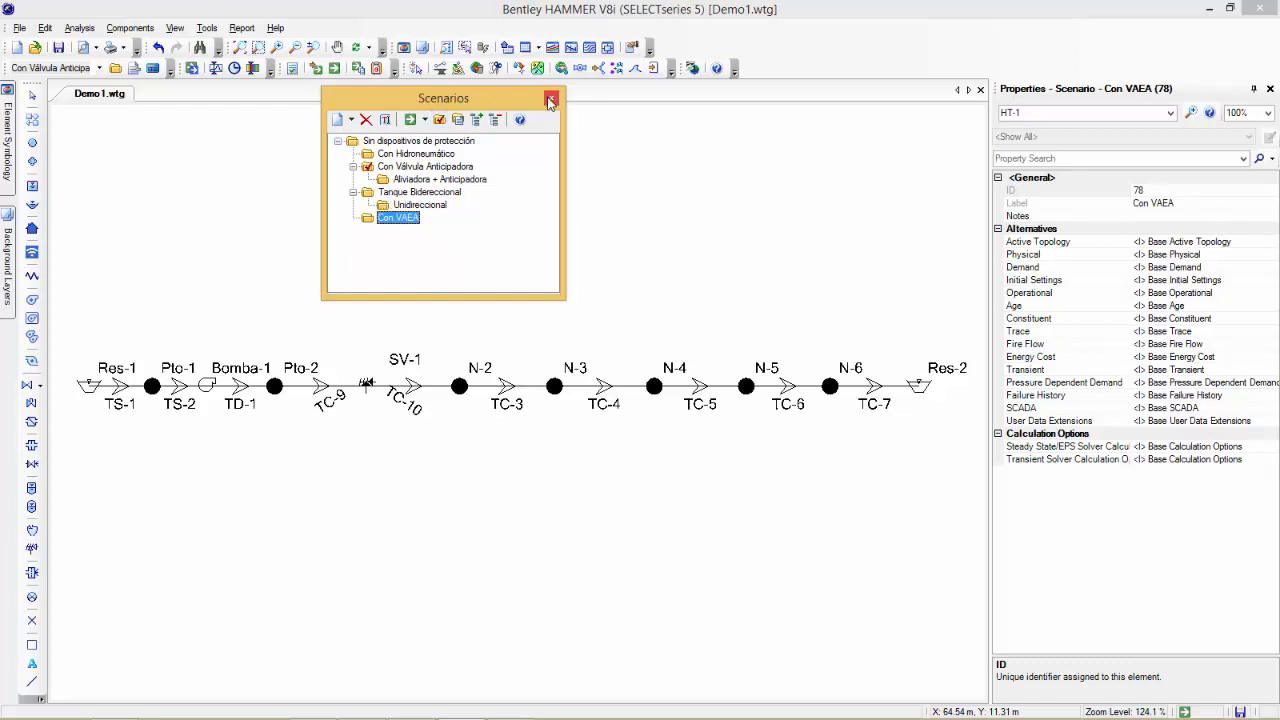
# Make Tanque Bidereccional the current scenario, compute it, and close the notifications, the transient calculation summary and the scenario manager
pyautogui.click(380, 193)
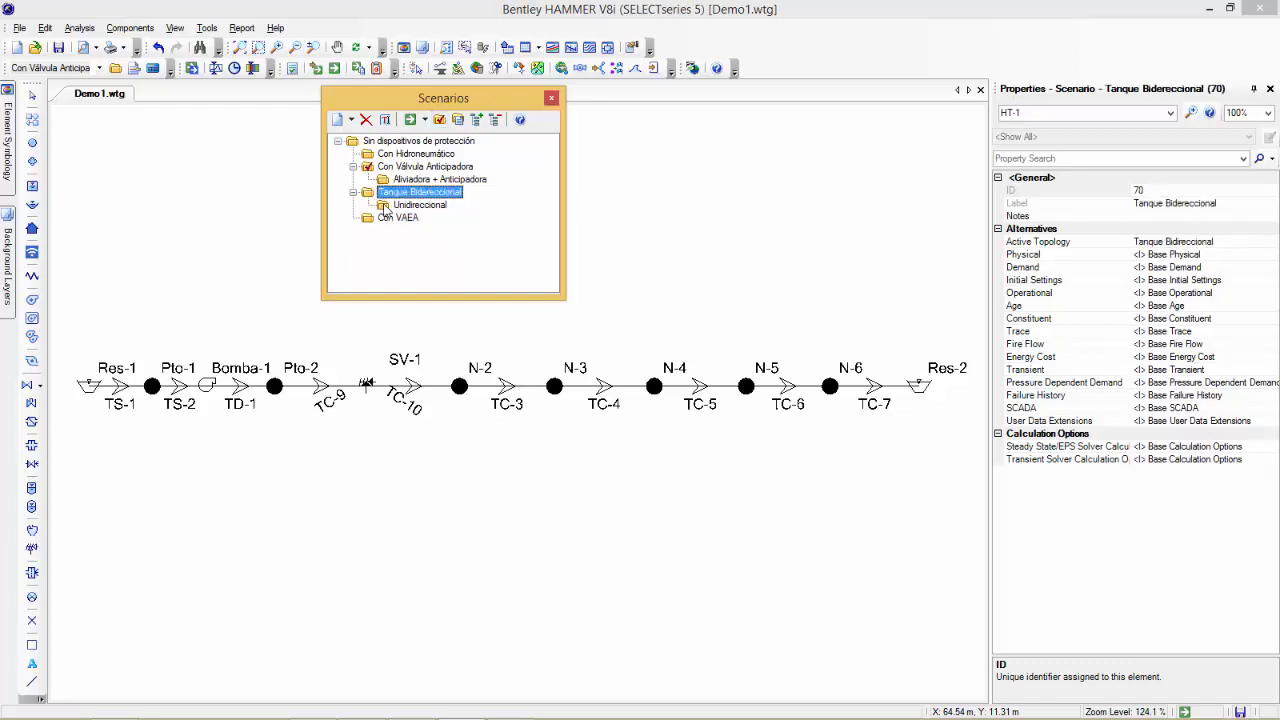
pyautogui.click(439, 120)
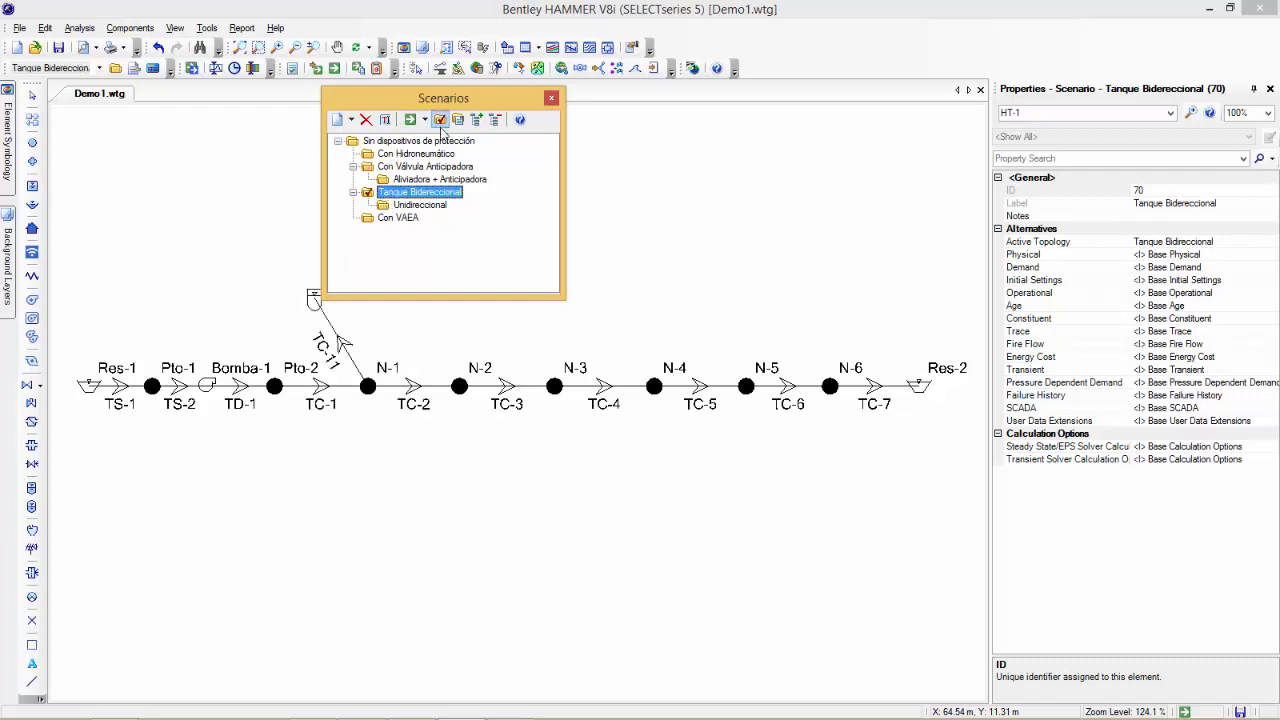
pyautogui.click(410, 119)
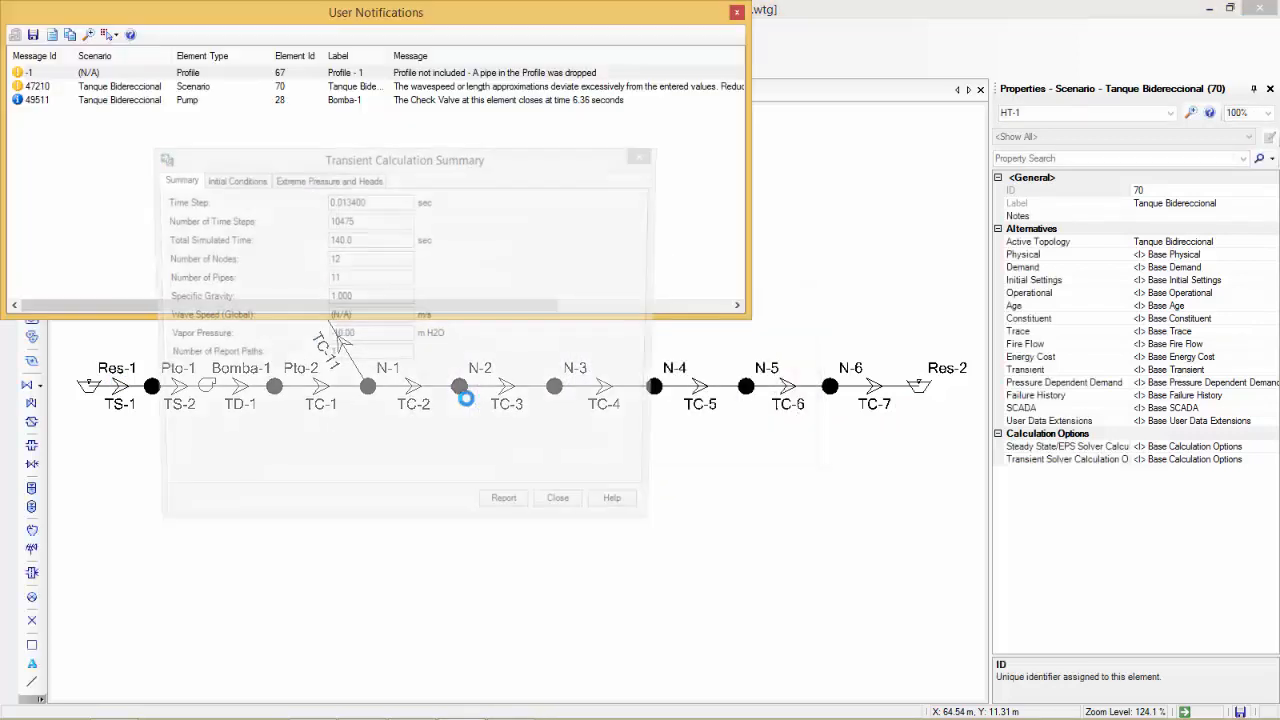
pyautogui.click(737, 12)
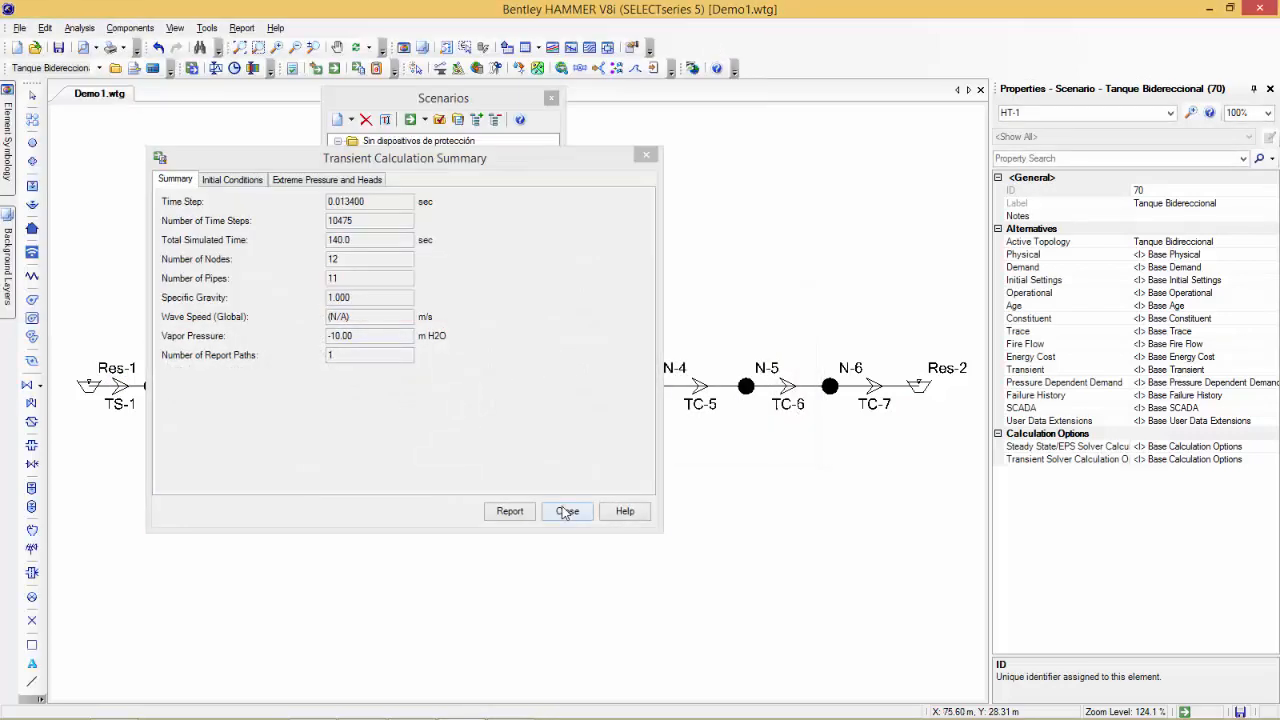
pyautogui.click(567, 511)
pyautogui.click(551, 97)
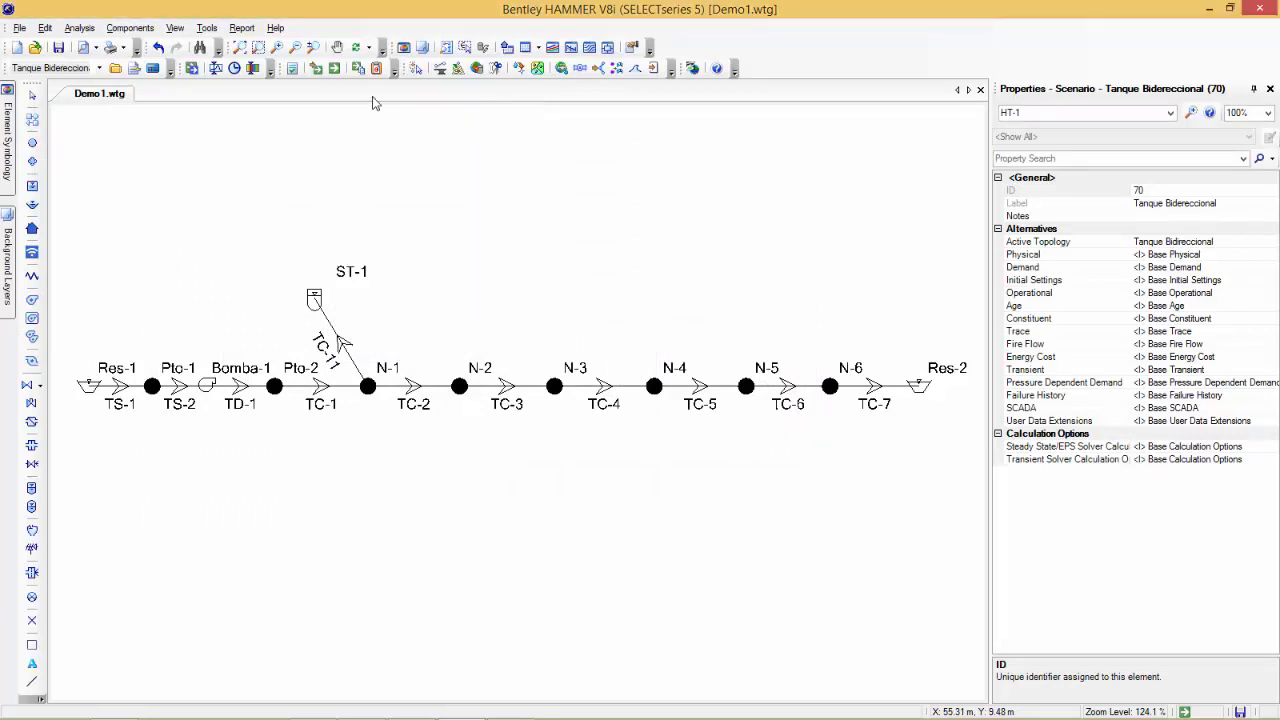
# Plot the Transmision - Principal profile of hydraulic grade and air/vapor volume for Tanque Bidereccional, examine it, and close the graph and results viewer
pyautogui.click(215, 68)
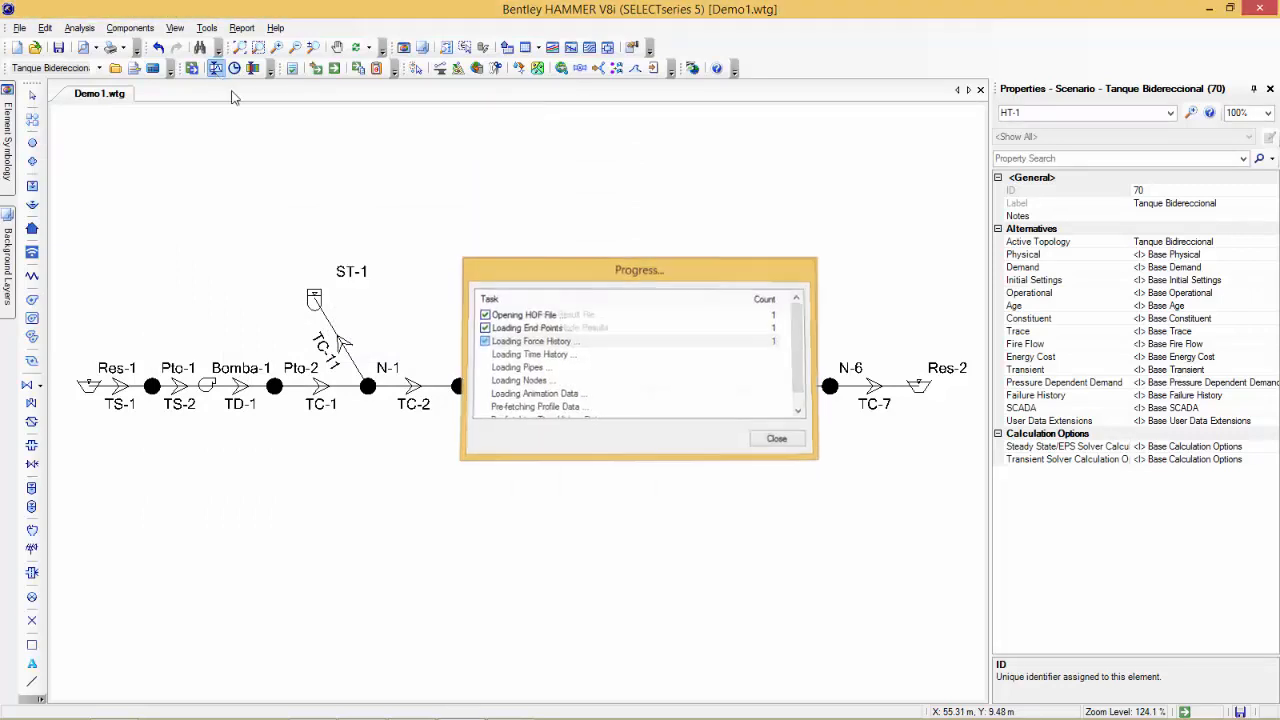
pyautogui.click(764, 292)
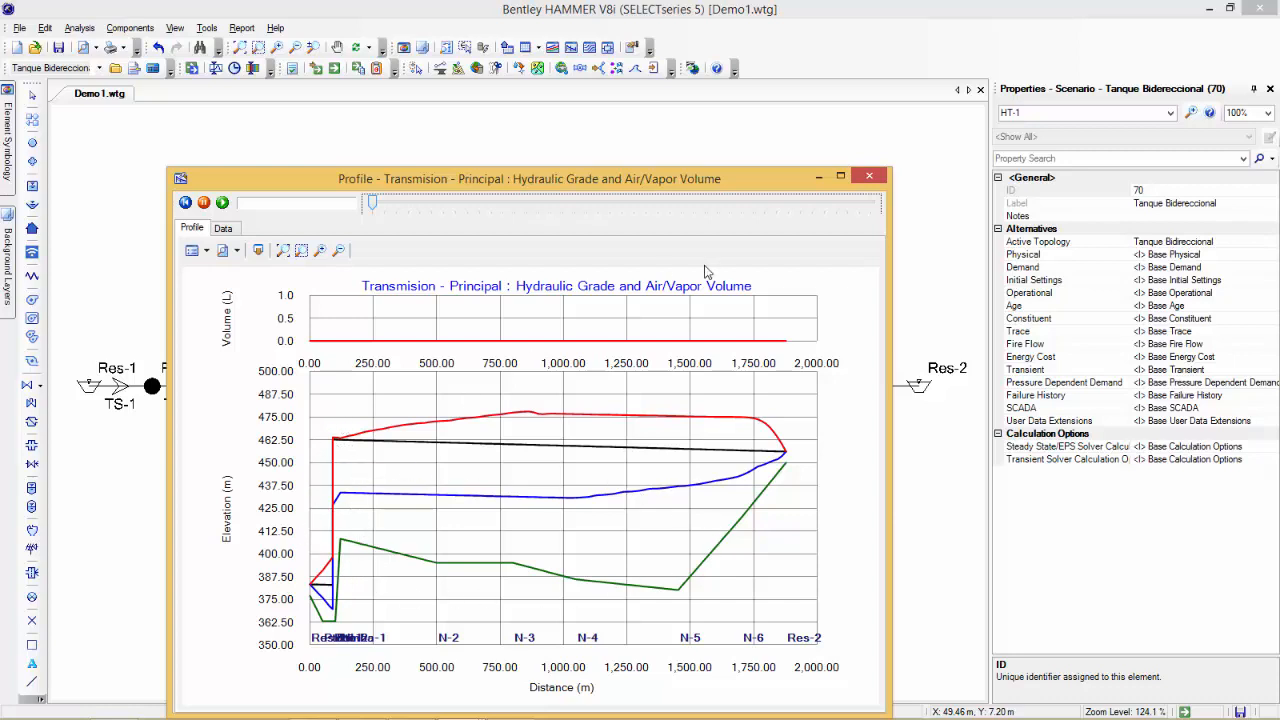
pyautogui.click(868, 178)
pyautogui.click(829, 233)
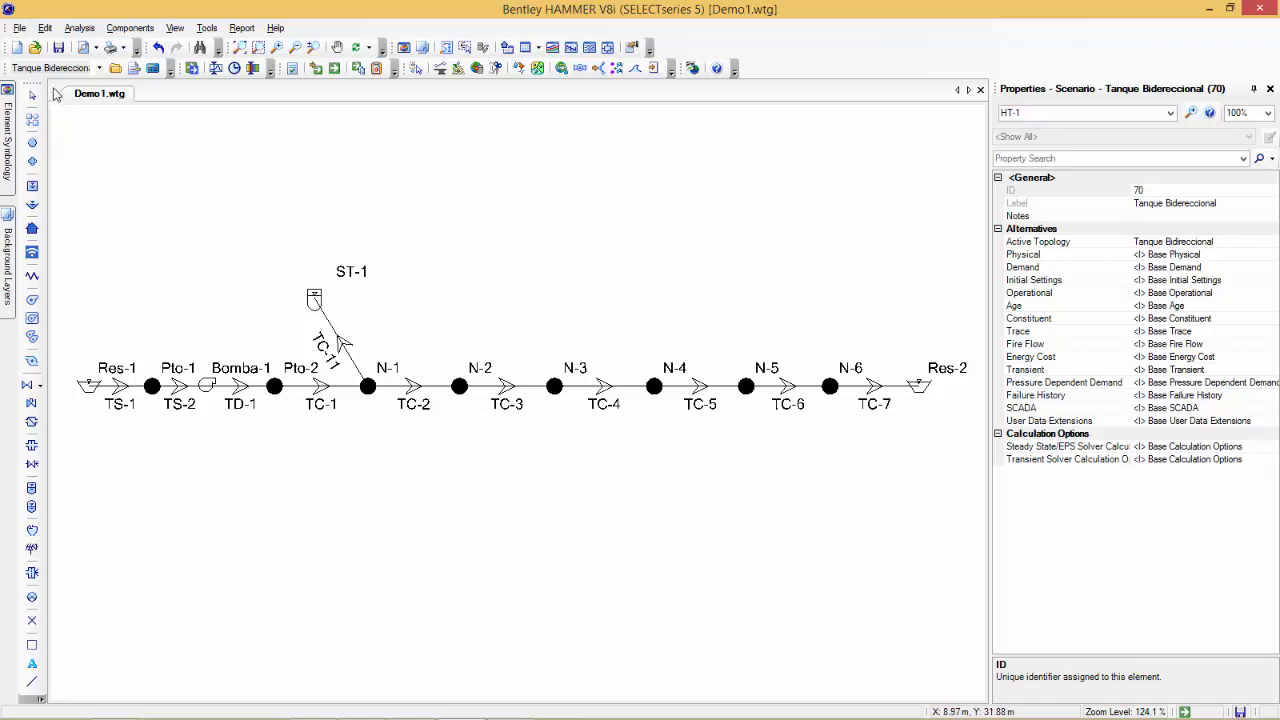
# Reopen the scenario manager, review the scenario tree with Tanque Bidereccional selected, and close the manager
pyautogui.click(116, 68)
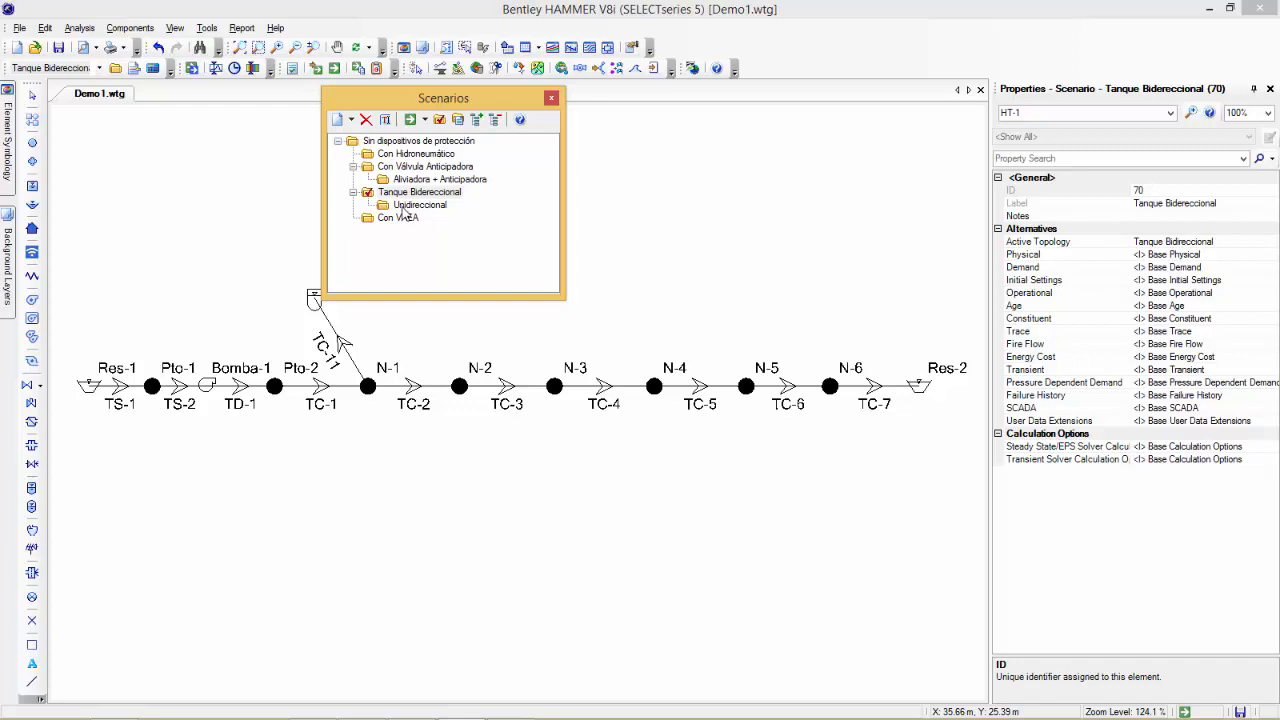
pyautogui.click(369, 196)
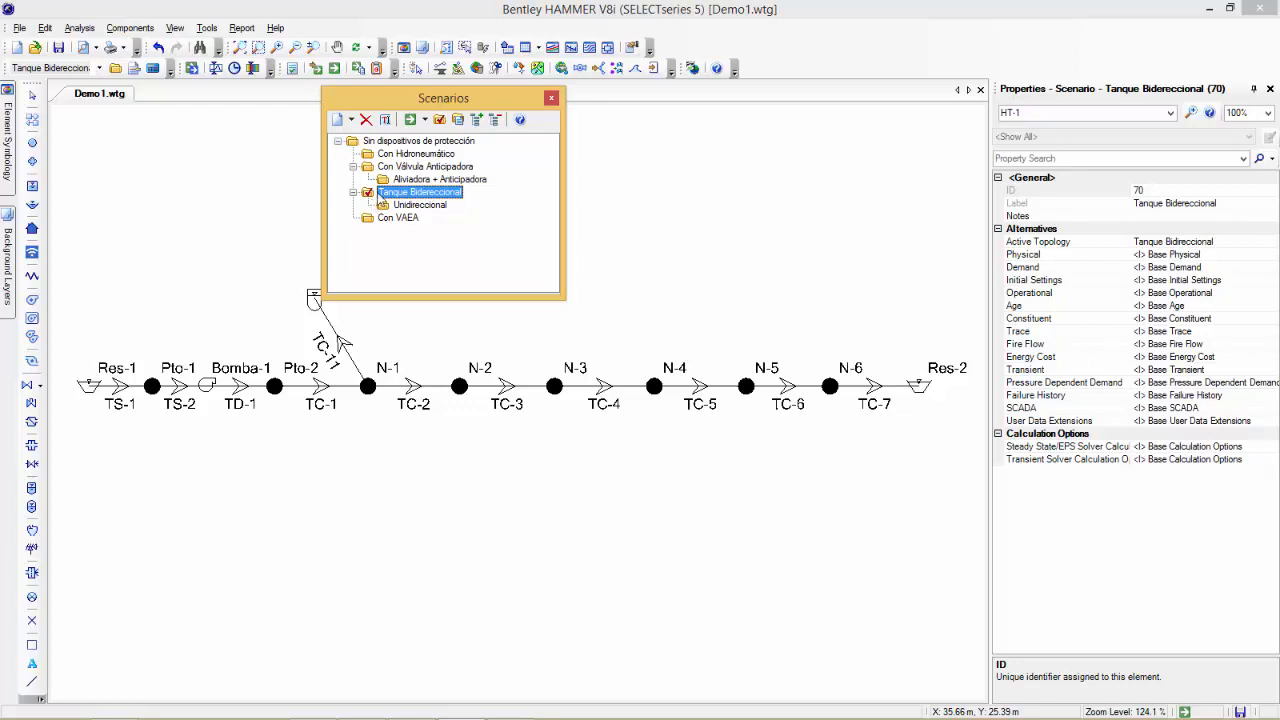
pyautogui.moveTo(513, 101); pyautogui.dragTo(606, 113)
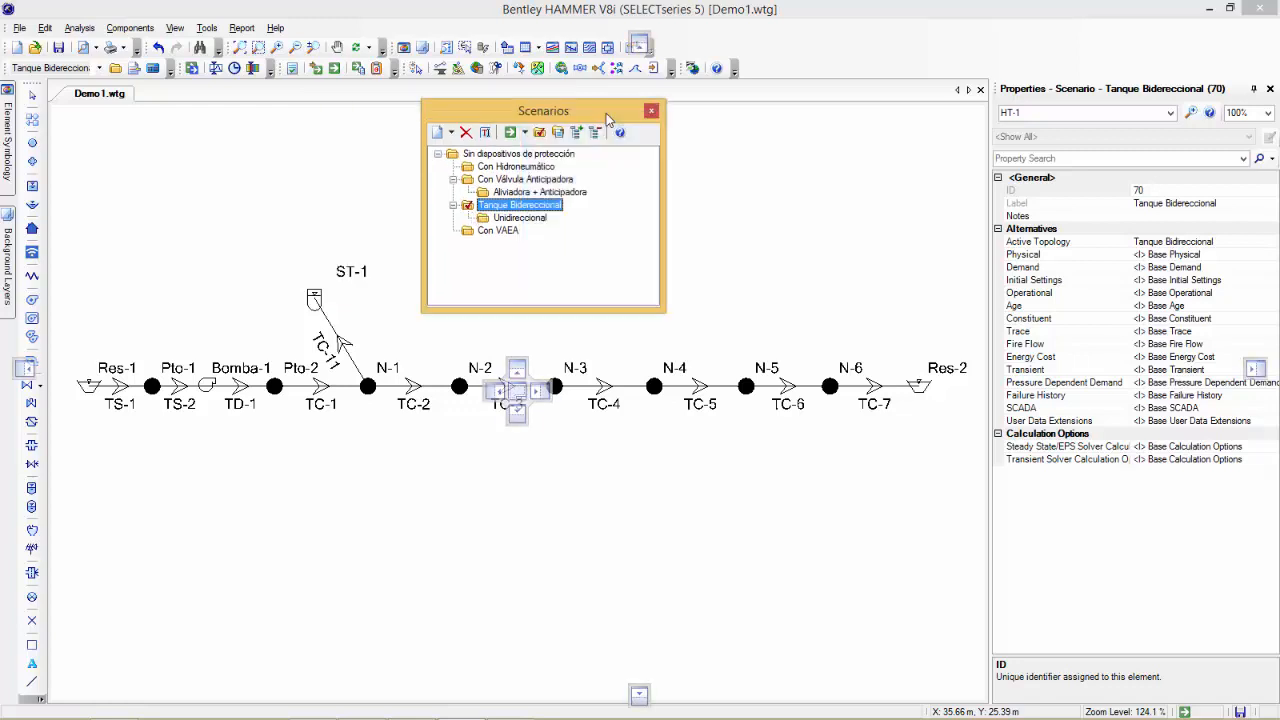
pyautogui.click(651, 112)
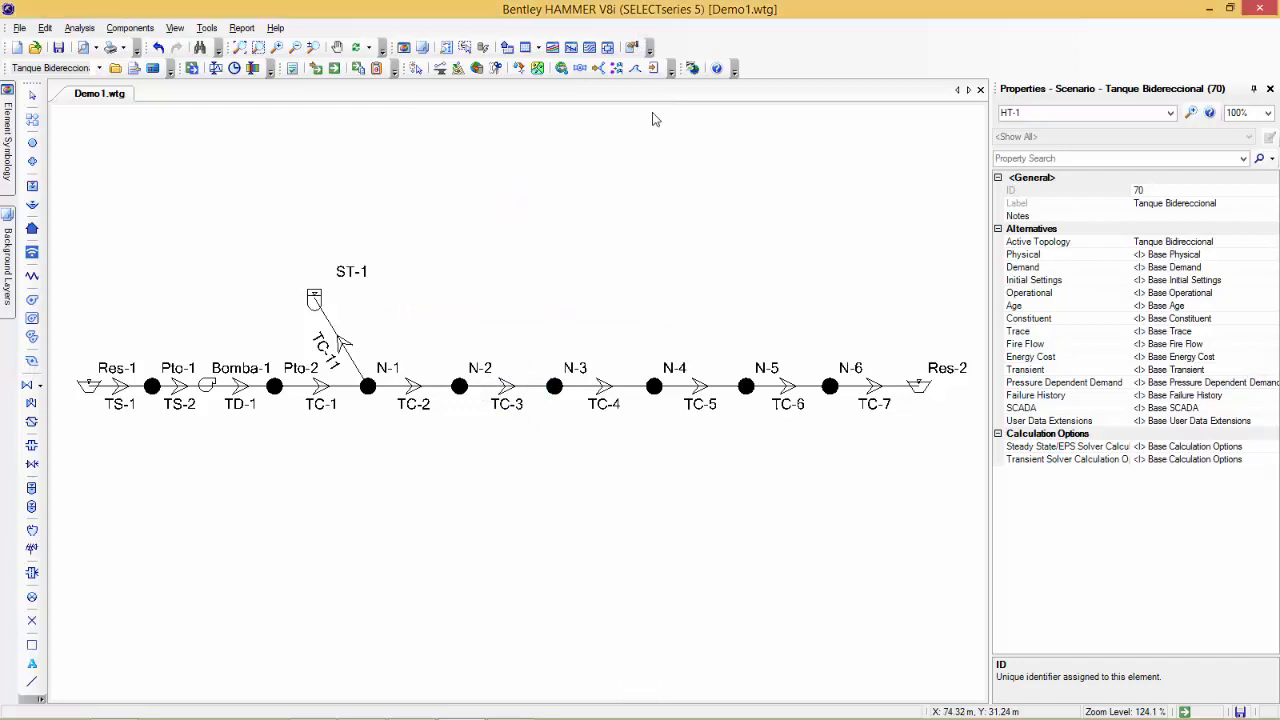